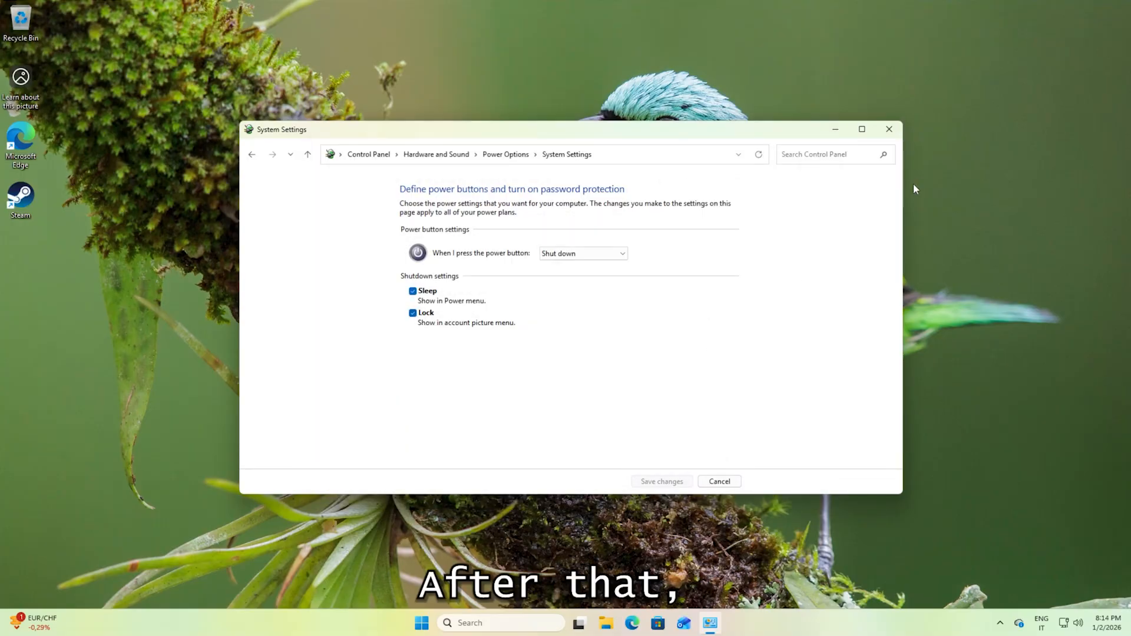
# Close the power button settings and open the Privacy & security page in Windows Settings.
pyautogui.click(890, 129)
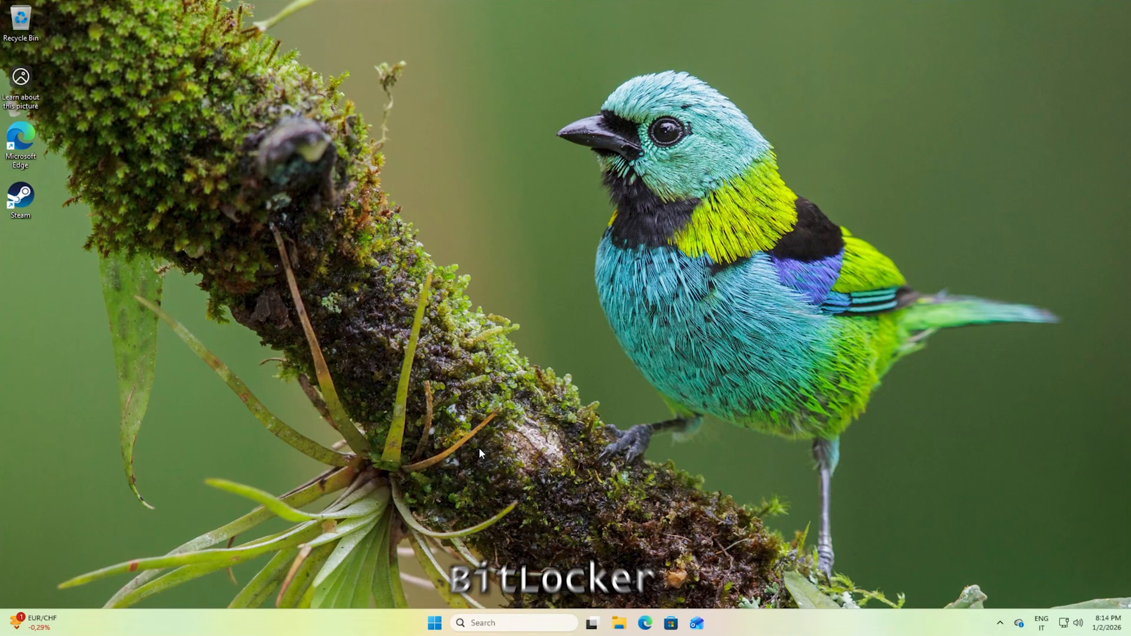
pyautogui.click(434, 617)
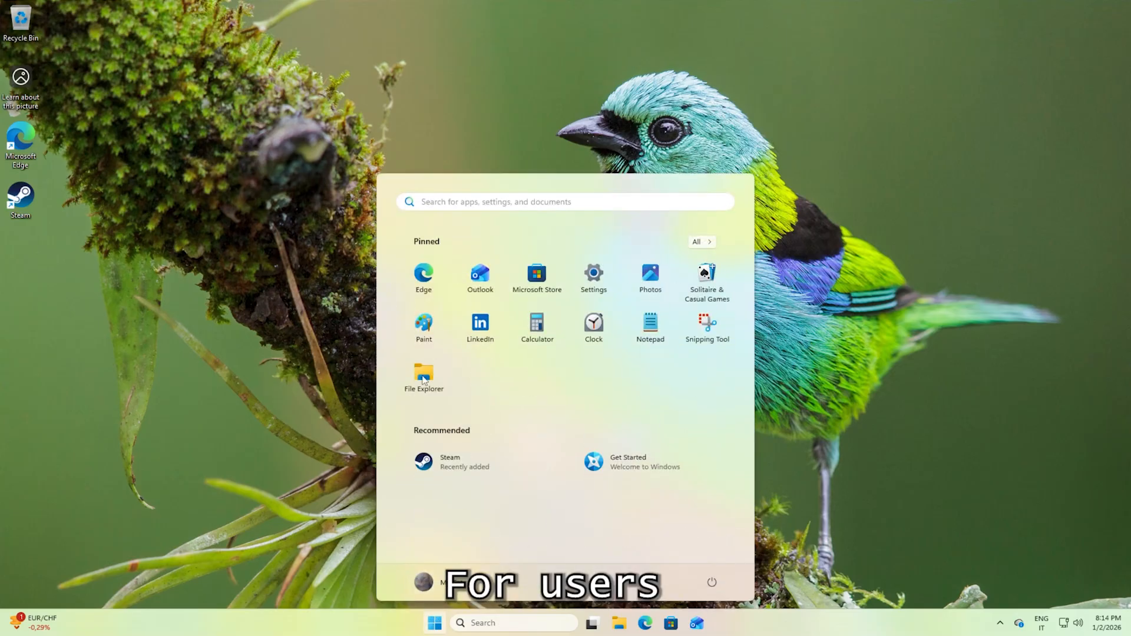
pyautogui.click(592, 289)
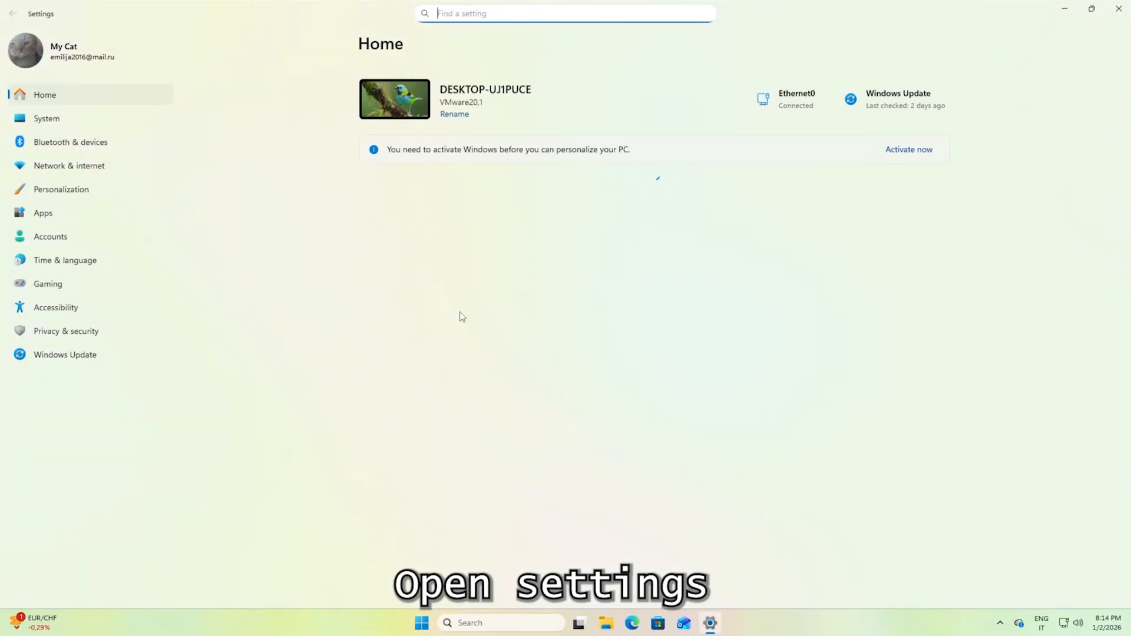
pyautogui.click(66, 331)
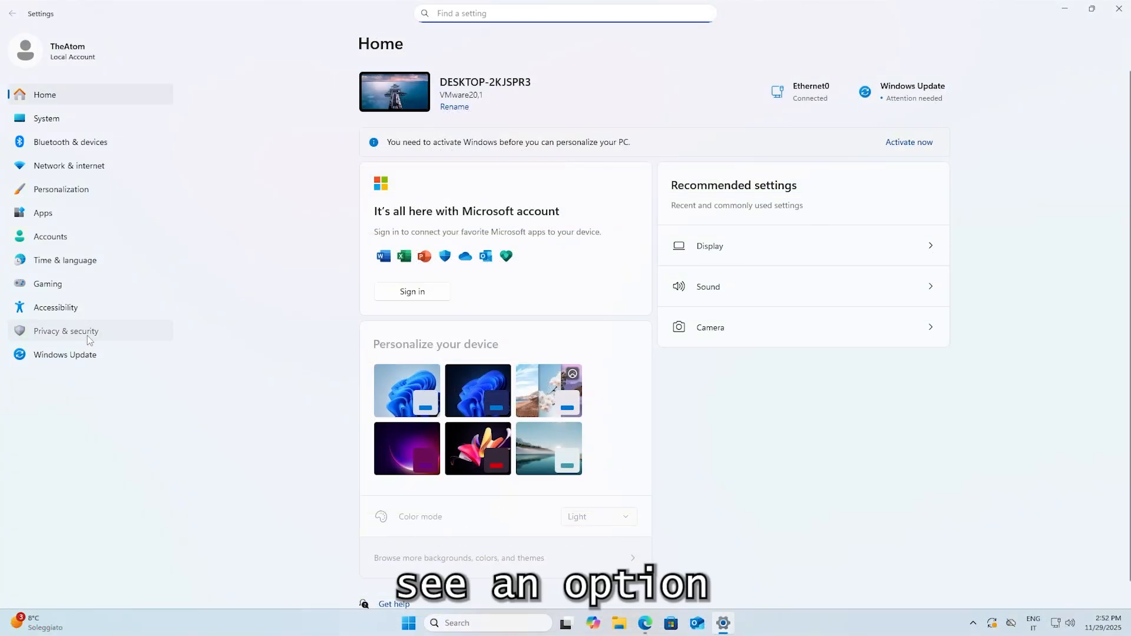
pyautogui.click(88, 332)
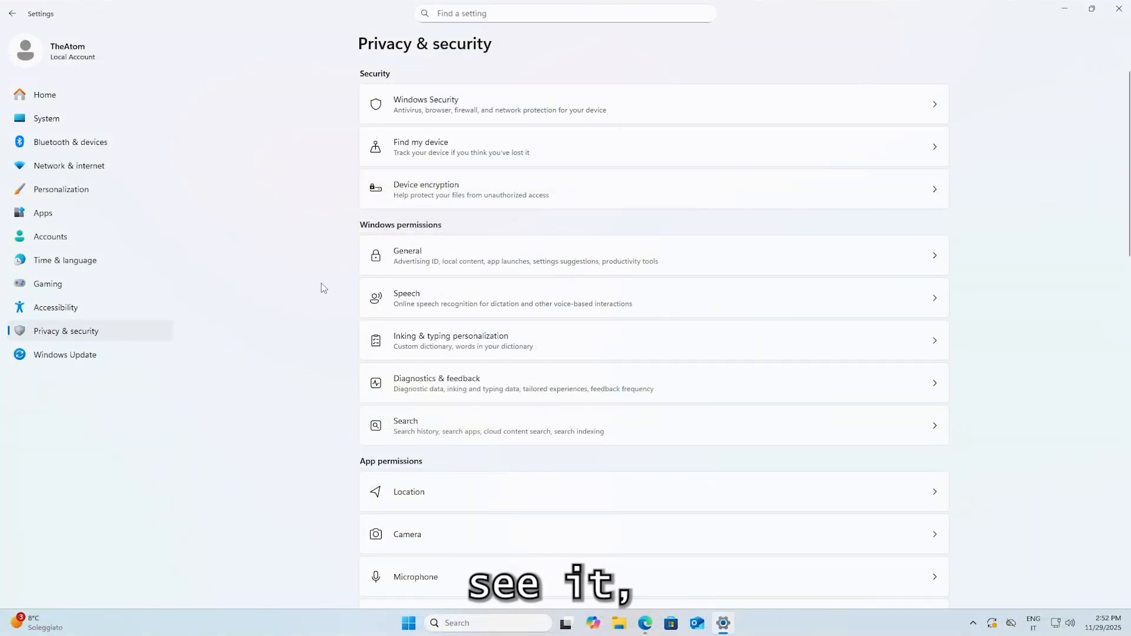
# Open the Device encryption settings, turn device encryption off, and confirm the change.
pyautogui.click(491, 192)
pyautogui.click(910, 144)
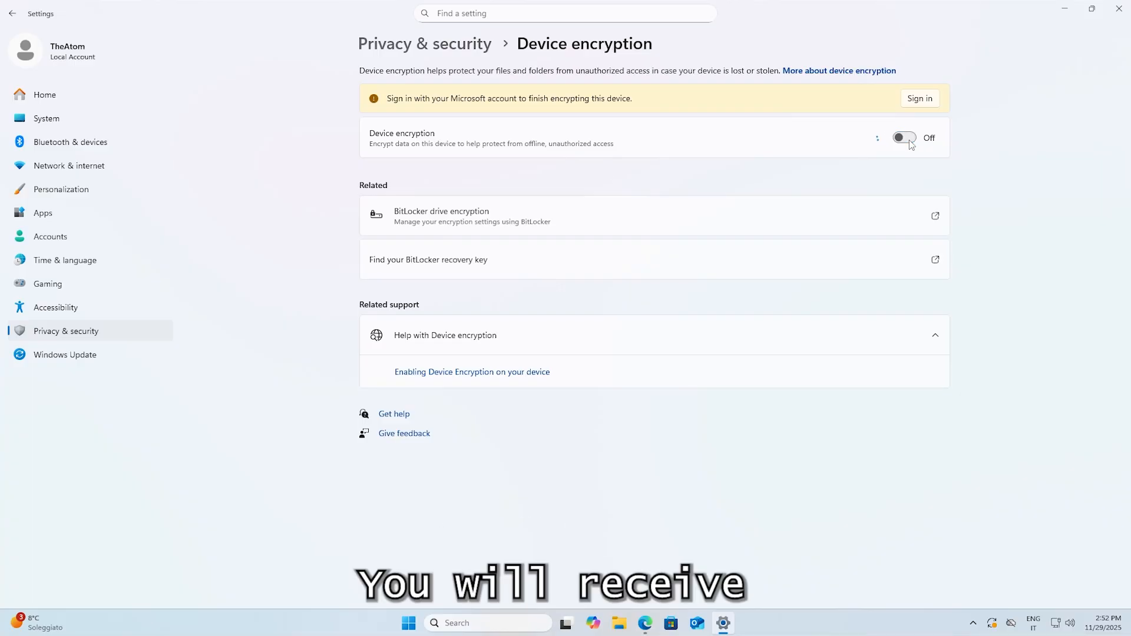
pyautogui.click(649, 334)
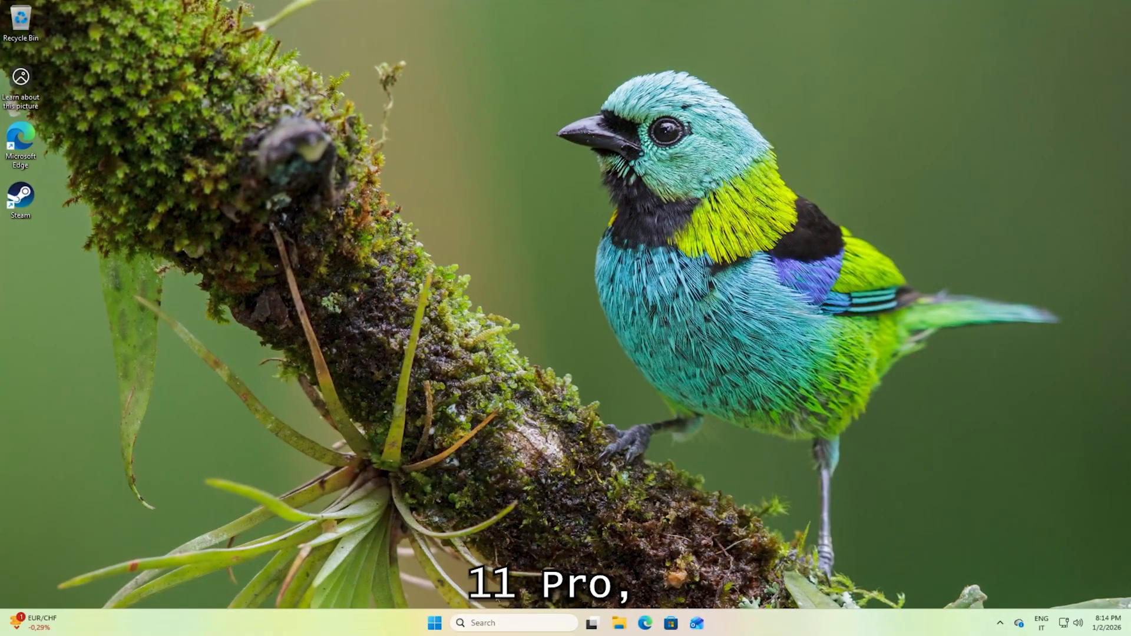
# Open the BitLocker Drive Encryption page under System and Security in Control Panel.
pyautogui.click(490, 623)
pyautogui.click(552, 220)
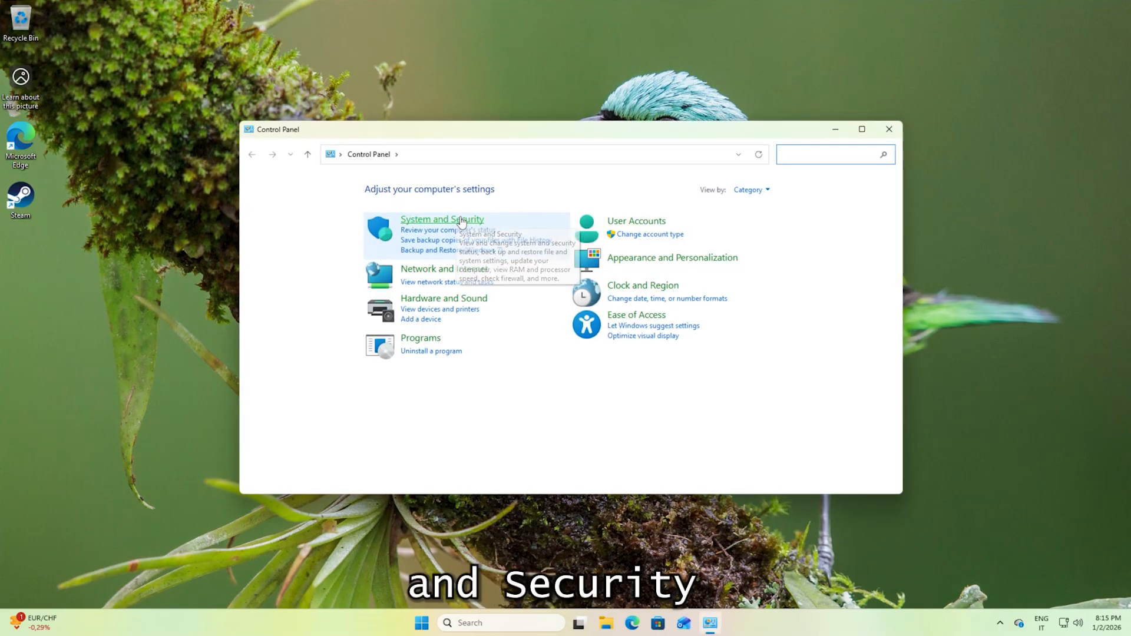
pyautogui.click(443, 220)
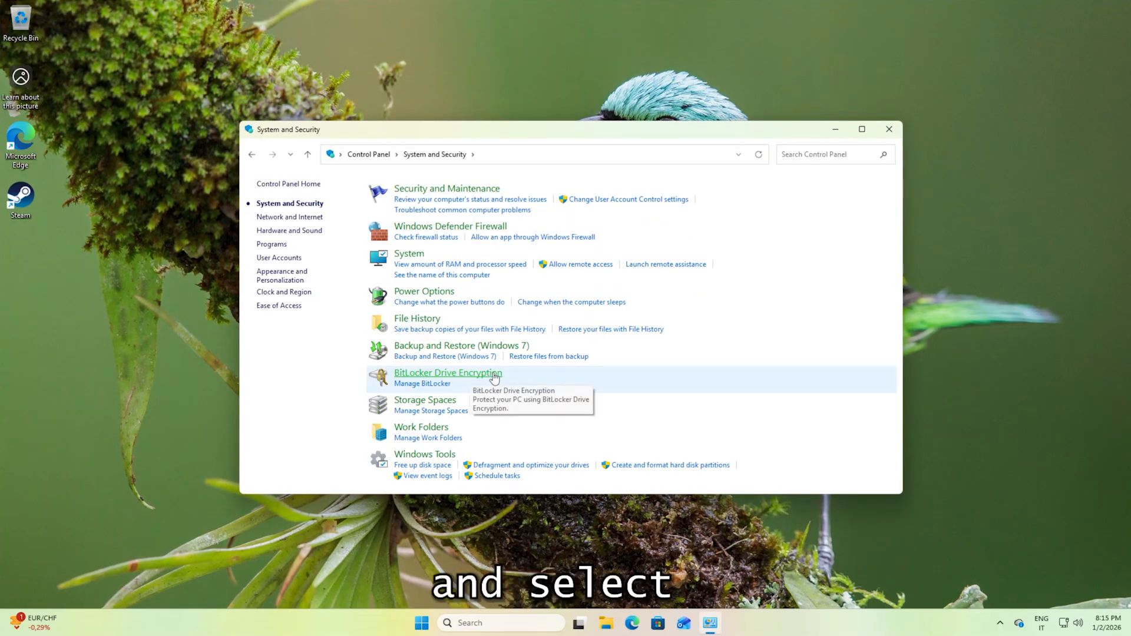
pyautogui.click(458, 377)
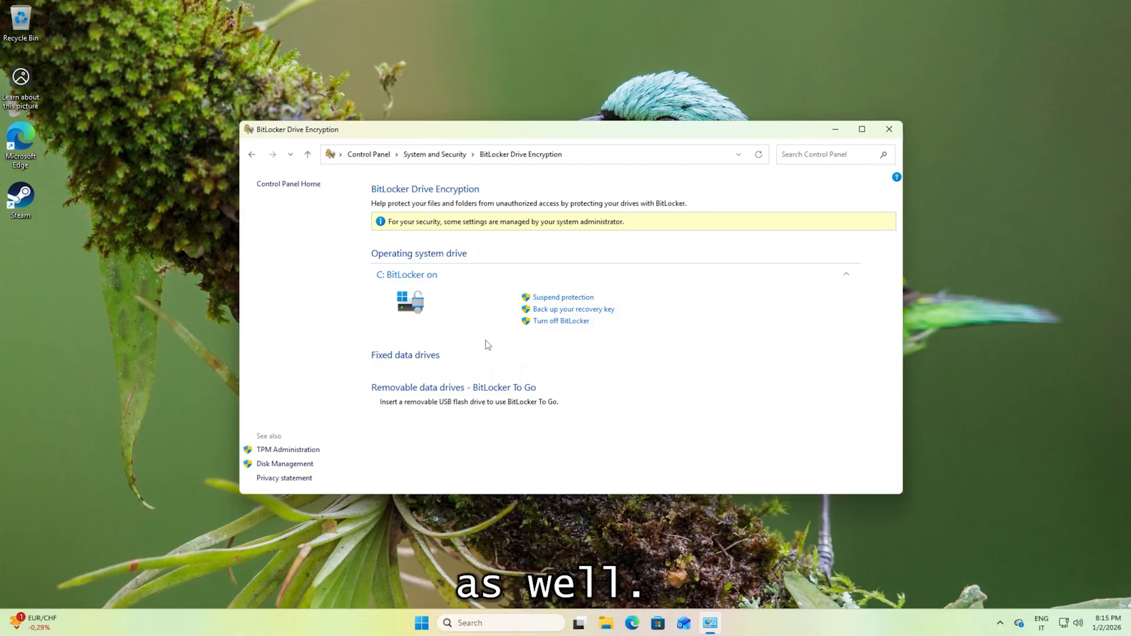
# Turn off BitLocker on drive C:, monitor the decryption in its progress dialog, and close the dialog once it finishes.
pyautogui.click(538, 321)
pyautogui.click(580, 351)
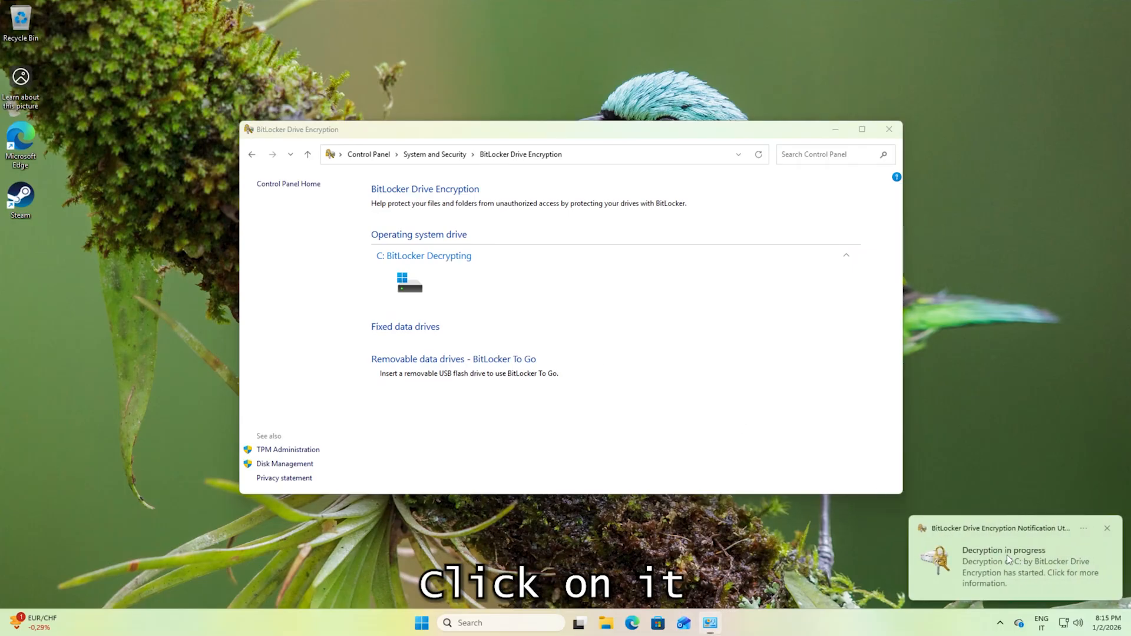
pyautogui.click(1026, 564)
pyautogui.moveTo(554, 237); pyautogui.dragTo(569, 279)
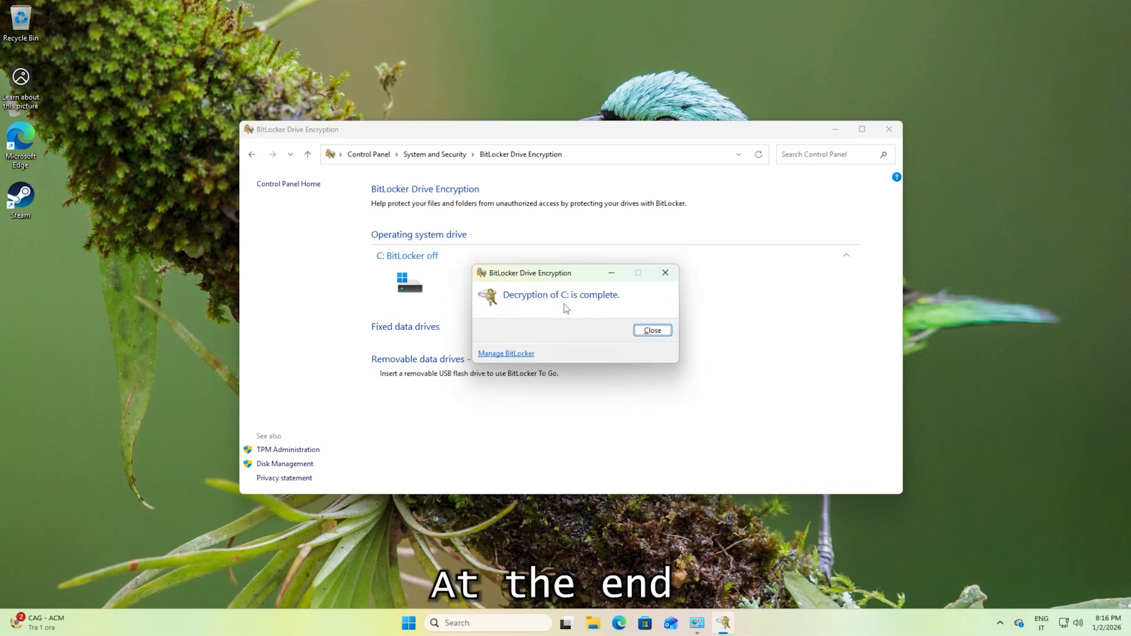
pyautogui.moveTo(558, 278)
pyautogui.mouseDown()
pyautogui.moveTo(565, 259)
pyautogui.moveTo(578, 262)
pyautogui.moveTo(558, 267)
pyautogui.mouseUp()
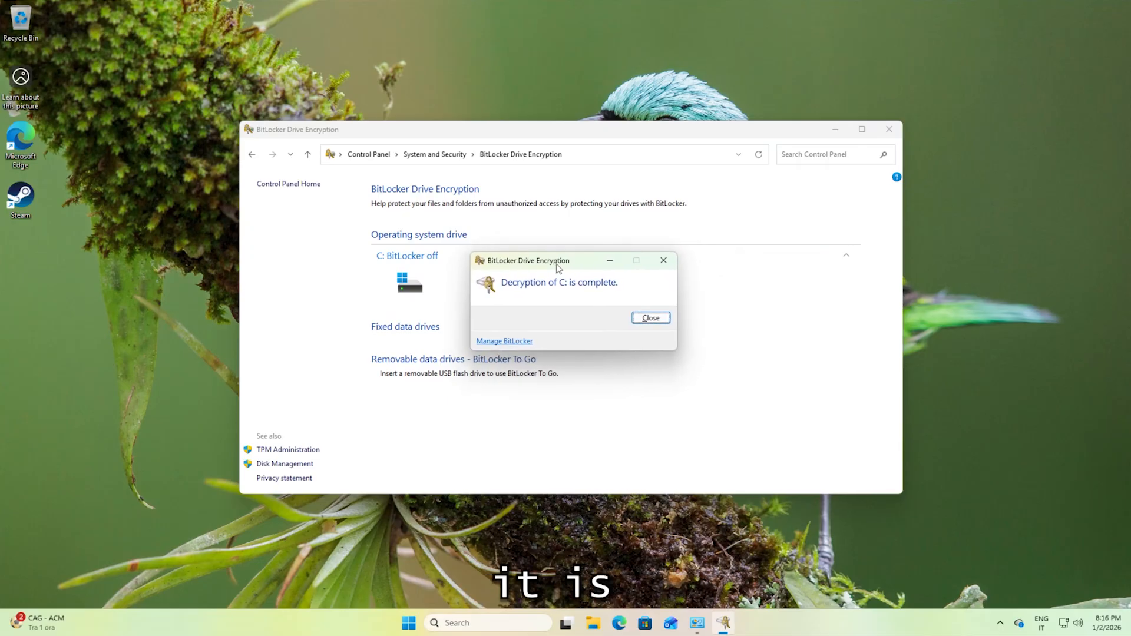
pyautogui.click(654, 319)
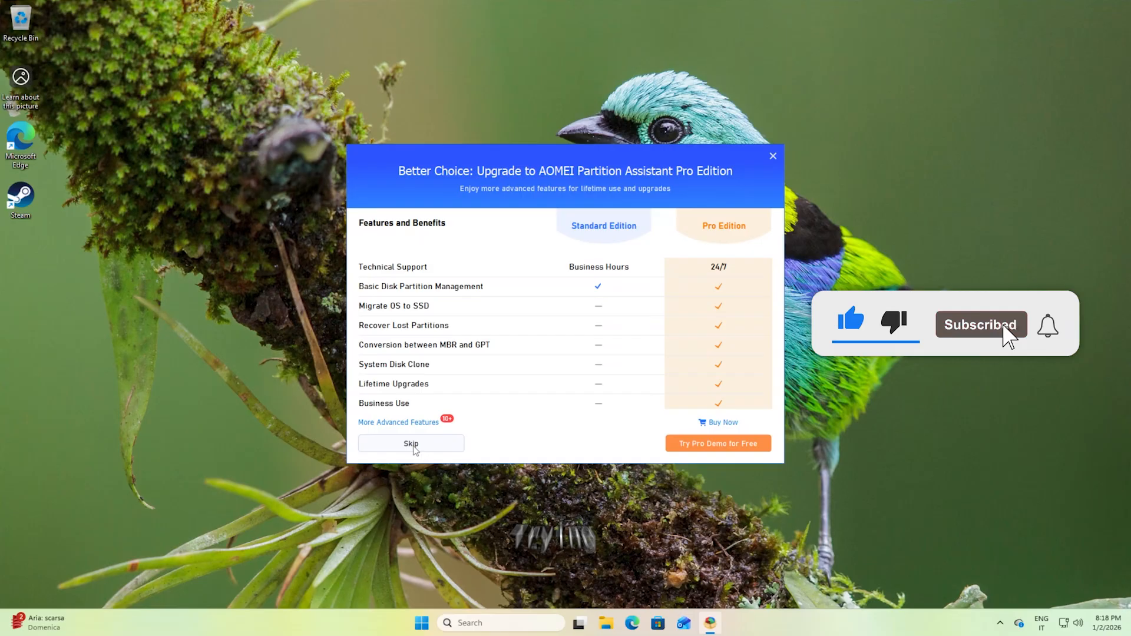
# Install AOMEI Partition Assistant and exit the program after its first launch.
pyautogui.click(413, 446)
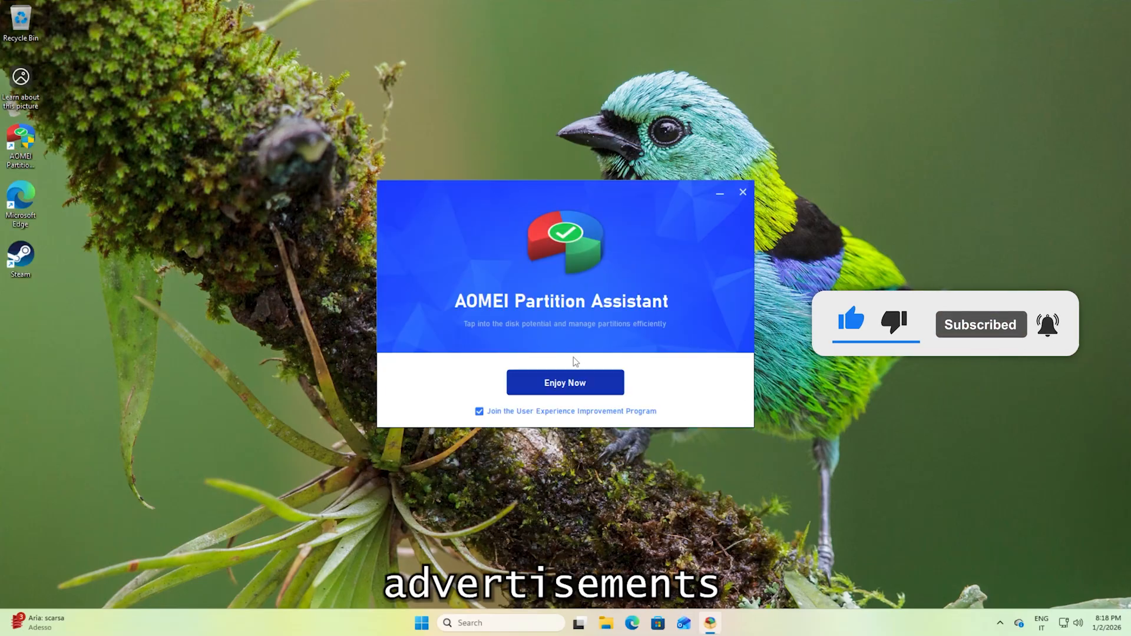
pyautogui.click(567, 382)
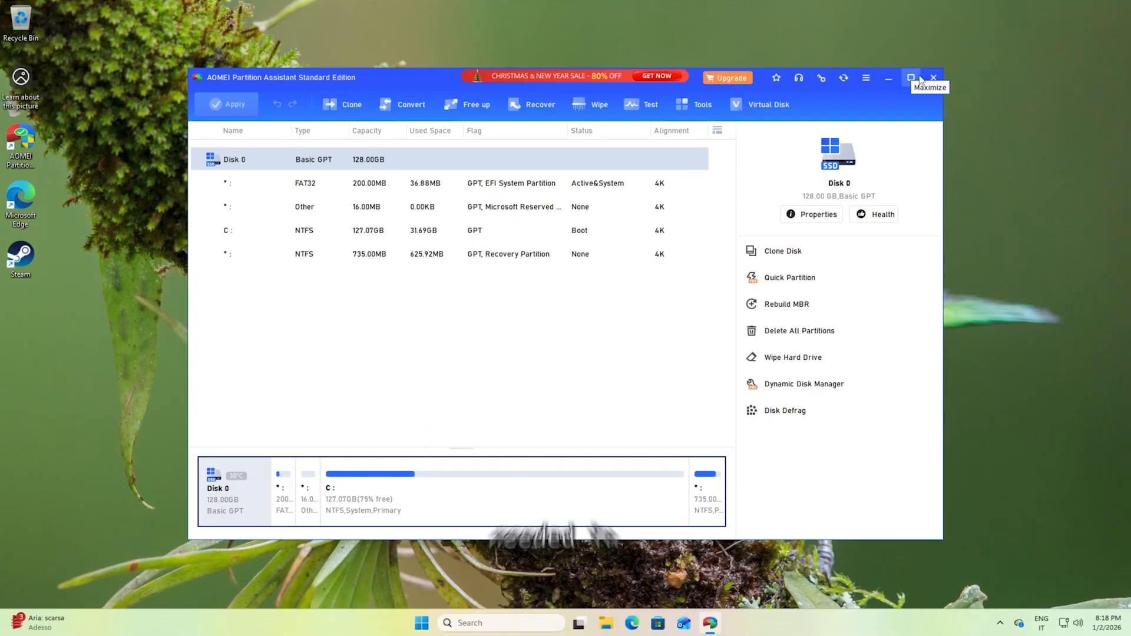
pyautogui.click(933, 77)
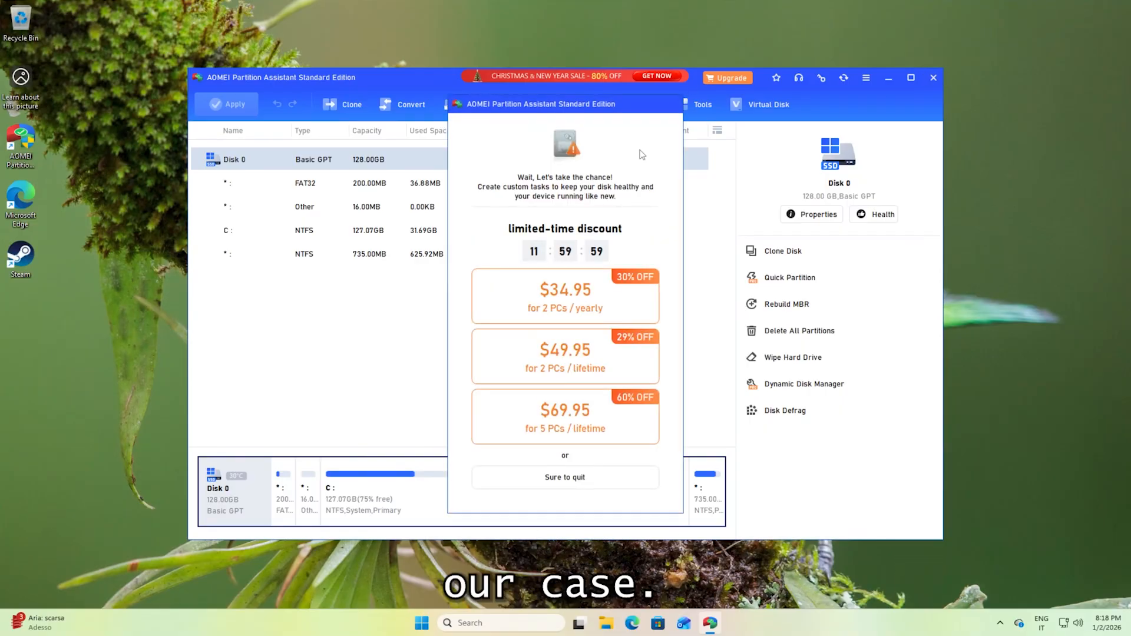
# Relaunch AOMEI Partition Assistant from the desktop and allow it to make changes to the device.
pyautogui.click(23, 147)
pyautogui.doubleClick(23, 145)
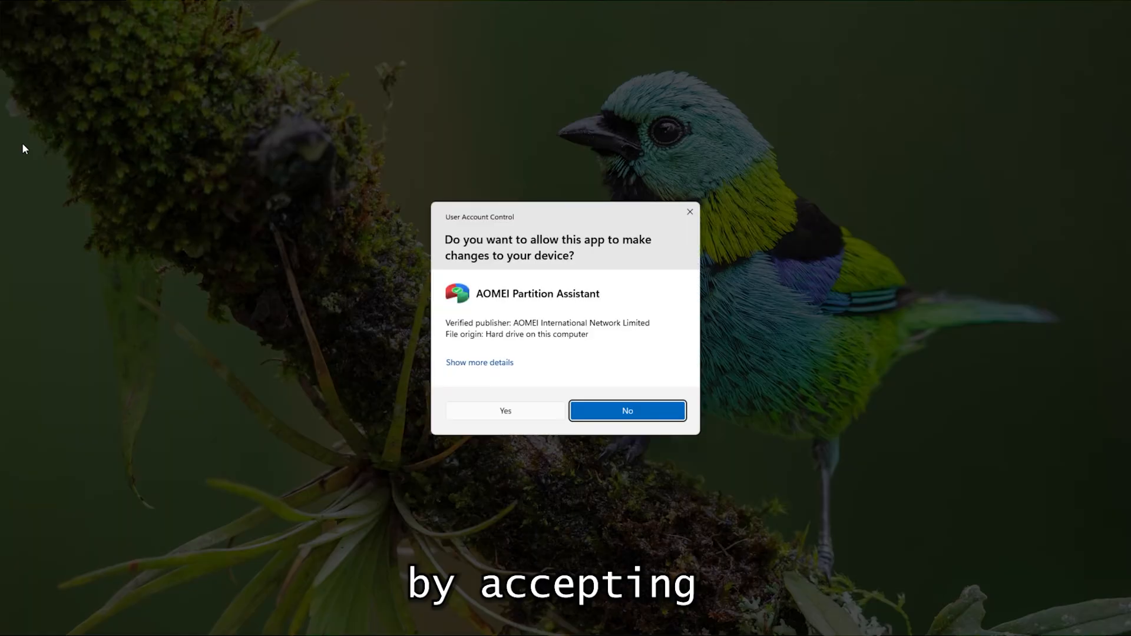
pyautogui.click(506, 411)
# Shrink partition C: to 62.53 GB, leaving 64.54 GB unallocated after it, with SSD partition alignment and enhanced data protection enabled.
pyautogui.click(423, 415)
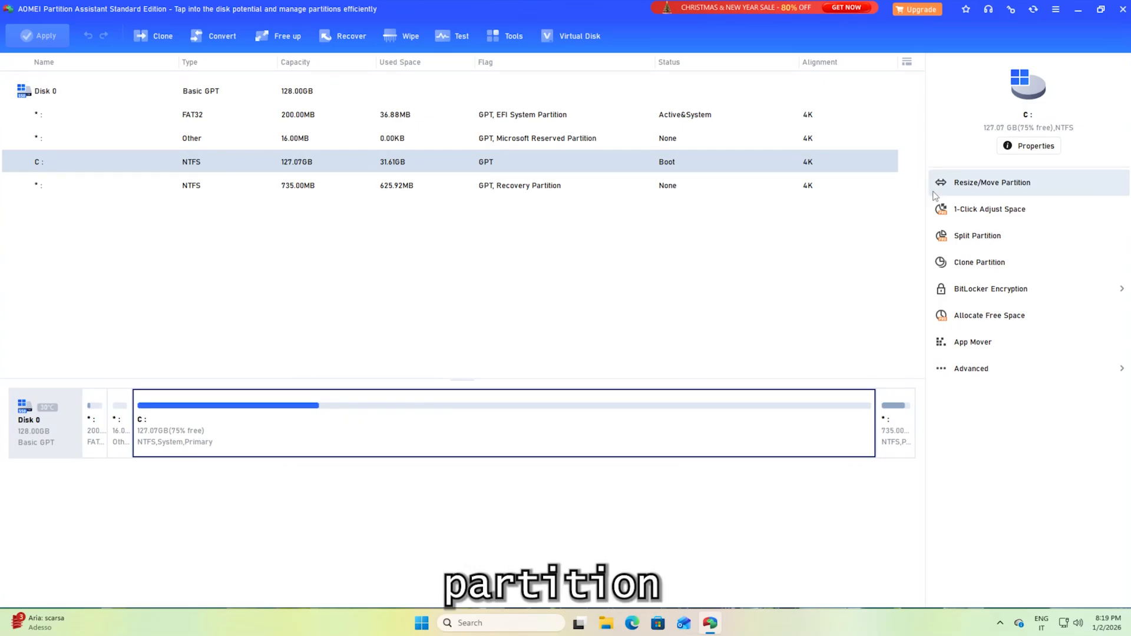
pyautogui.click(1007, 184)
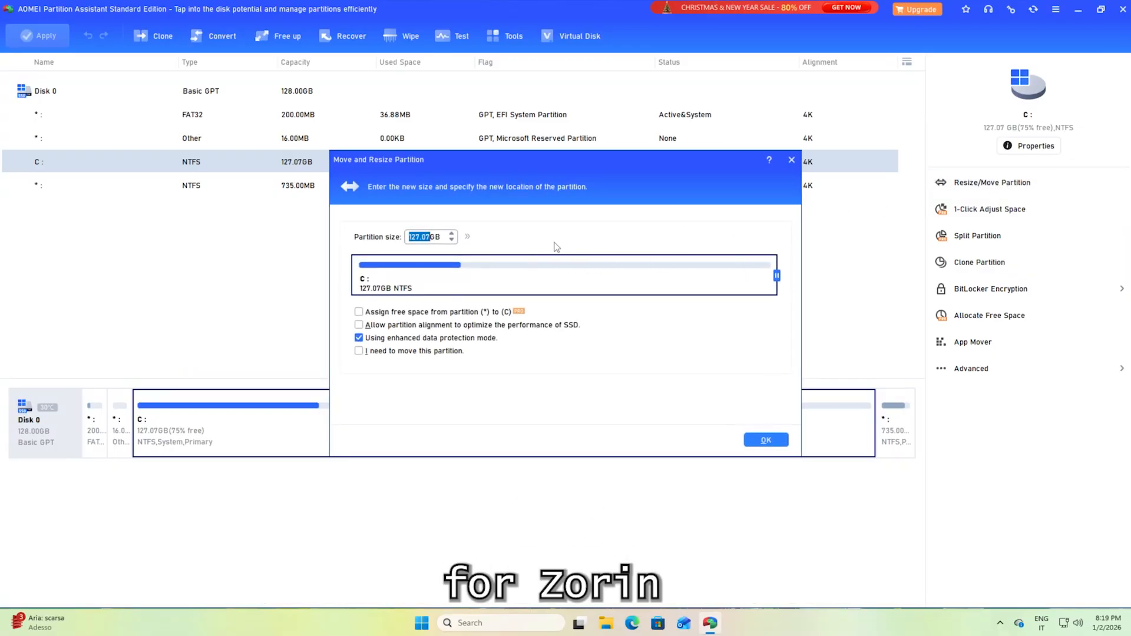
pyautogui.moveTo(782, 274); pyautogui.dragTo(657, 290)
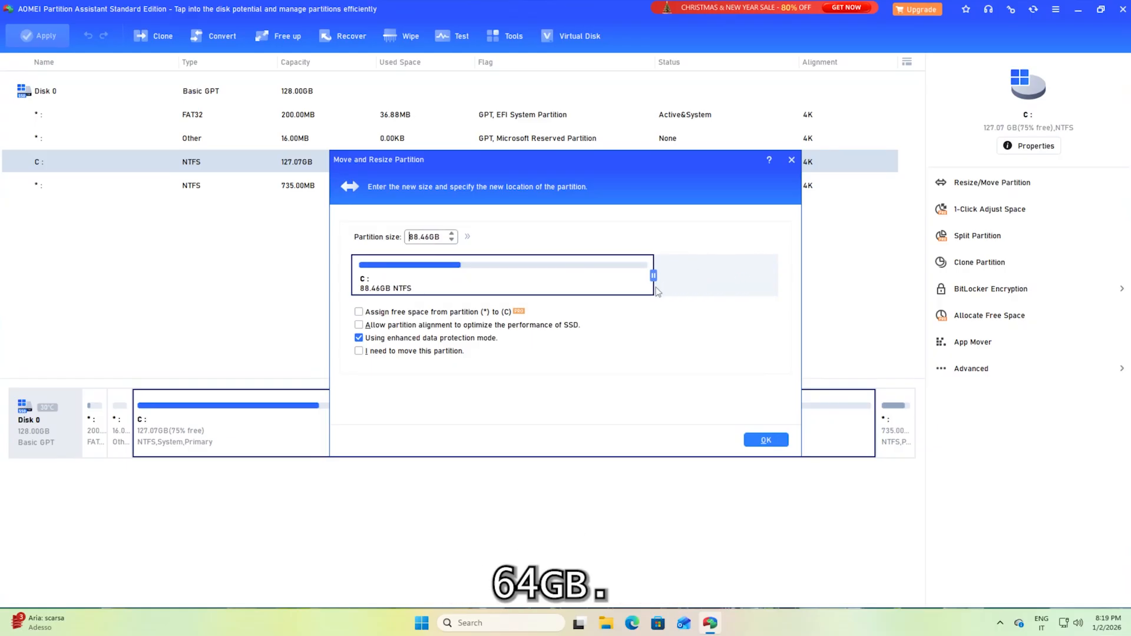
pyautogui.click(467, 237)
pyautogui.moveTo(654, 276); pyautogui.dragTo(574, 293)
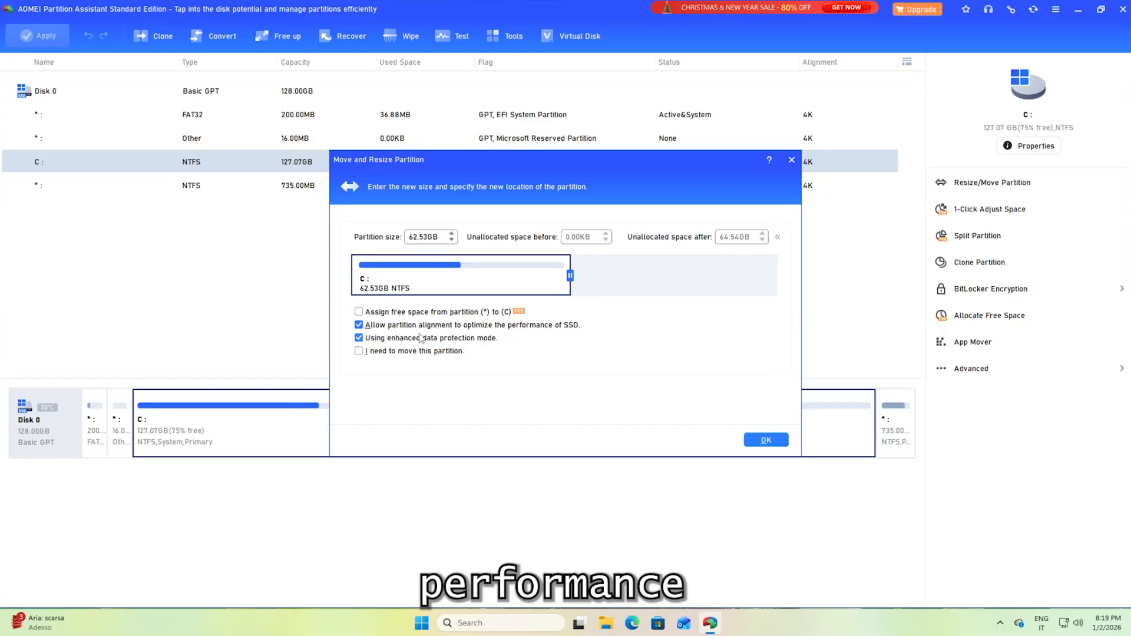
pyautogui.click(766, 442)
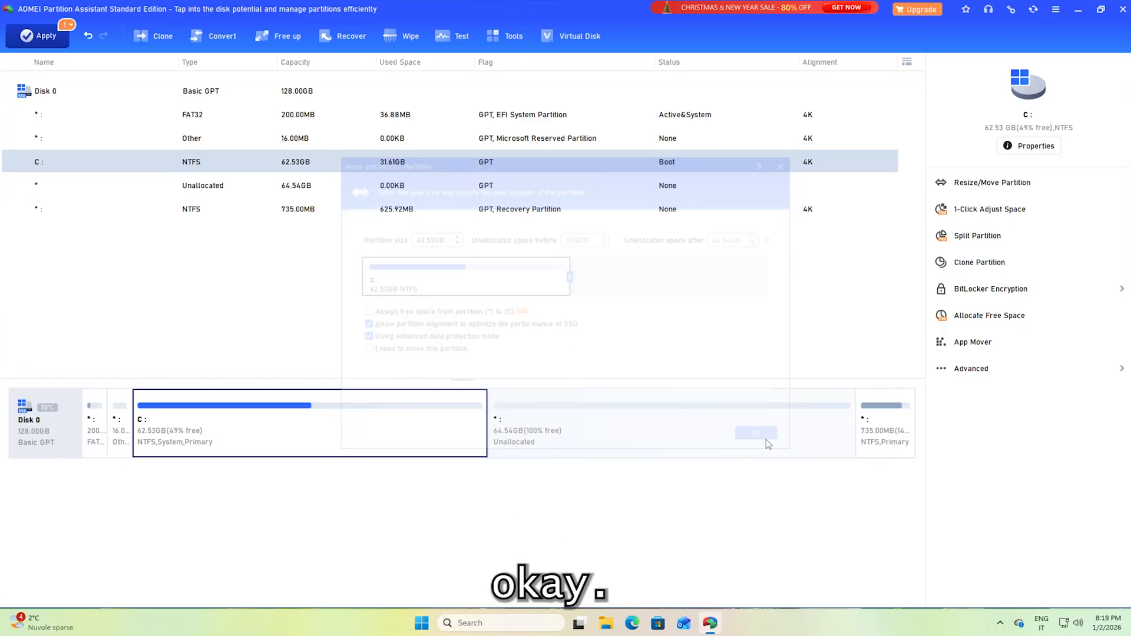
# Apply the pending resize by restarting into Windows PE mode, and restart the computer once the operation completes.
pyautogui.click(44, 39)
pyautogui.click(737, 435)
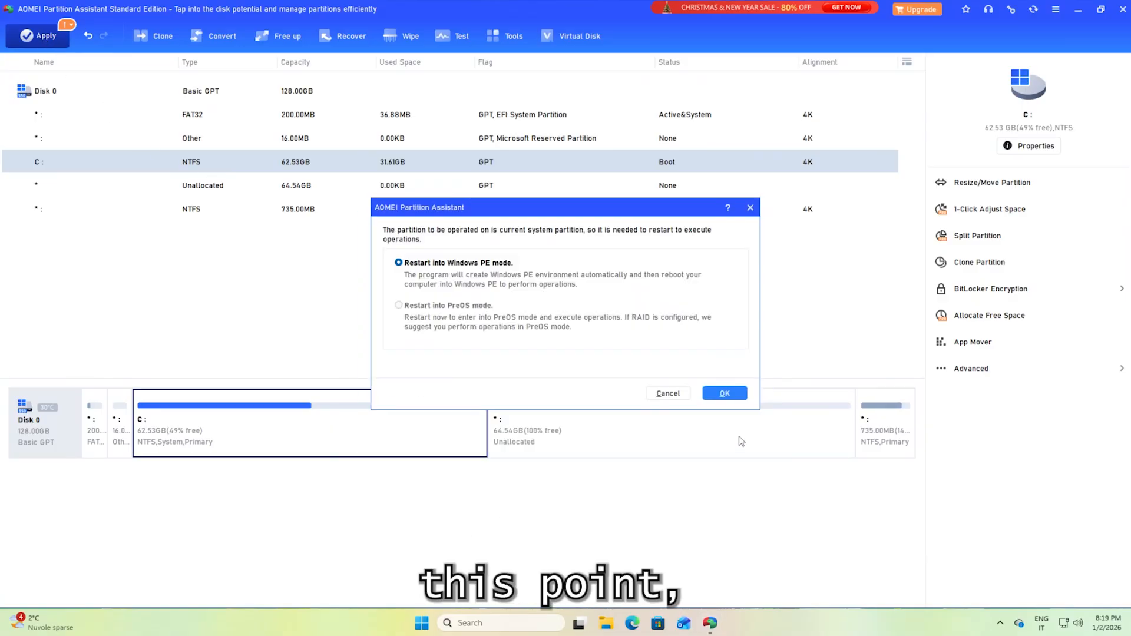
pyautogui.click(725, 393)
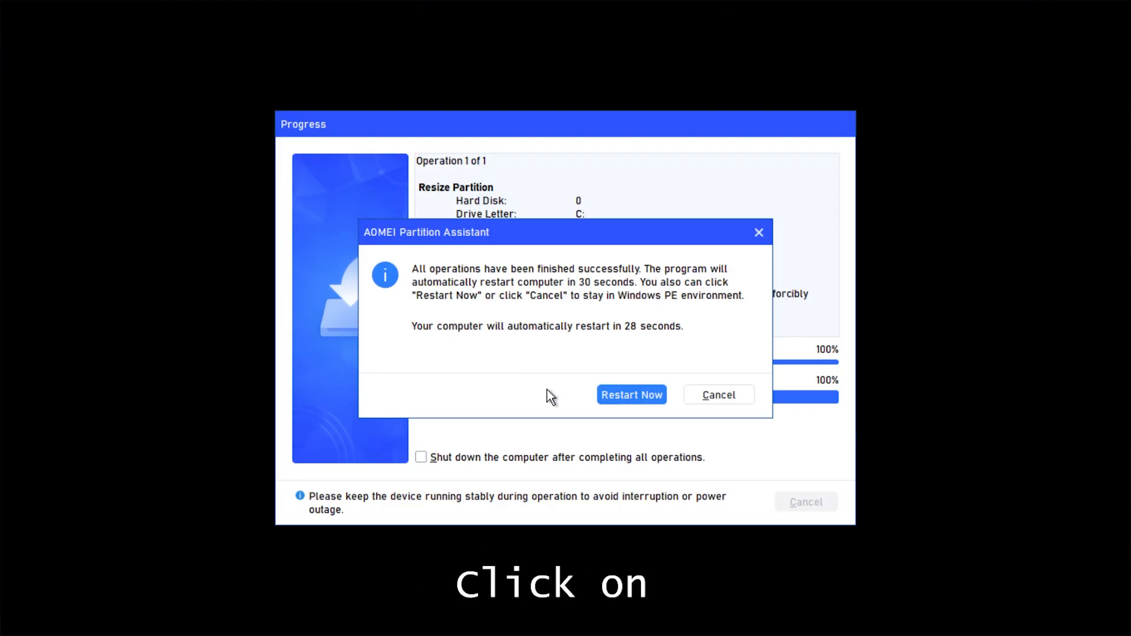
pyautogui.click(621, 398)
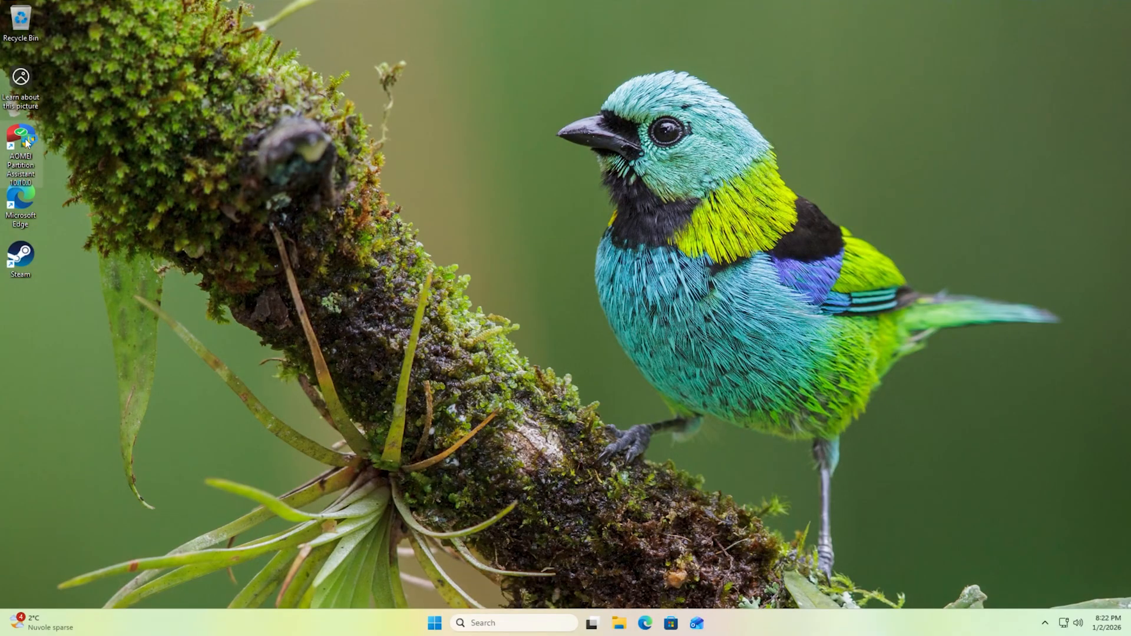
# Reopen AOMEI Partition Assistant, inspect the unallocated space after partition C:, and quit the program.
pyautogui.doubleClick(25, 139)
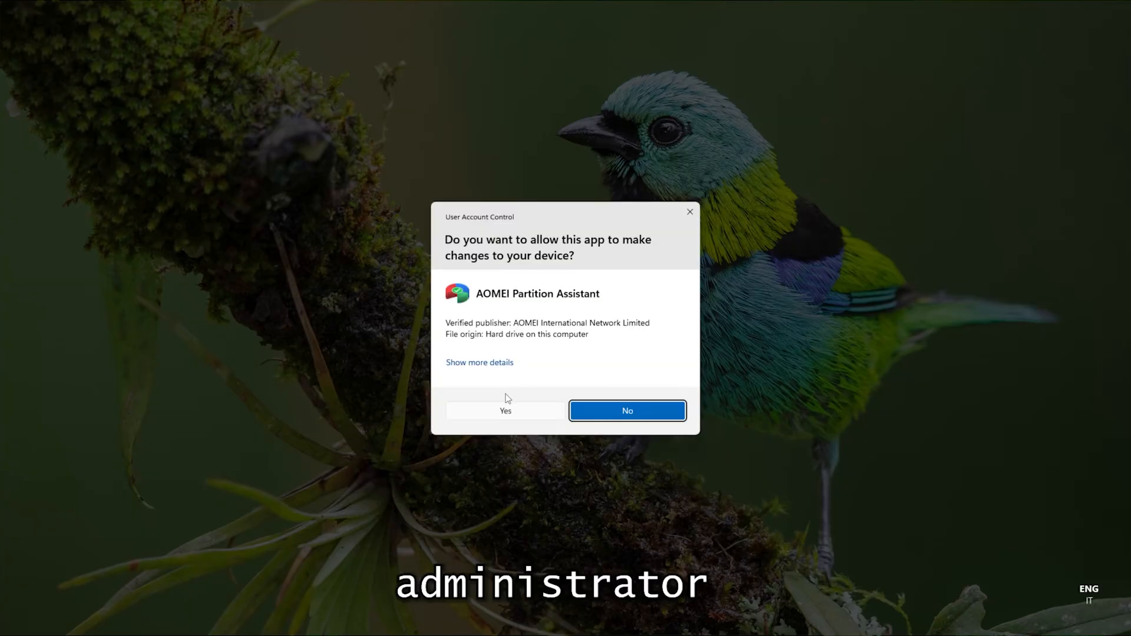
pyautogui.click(504, 405)
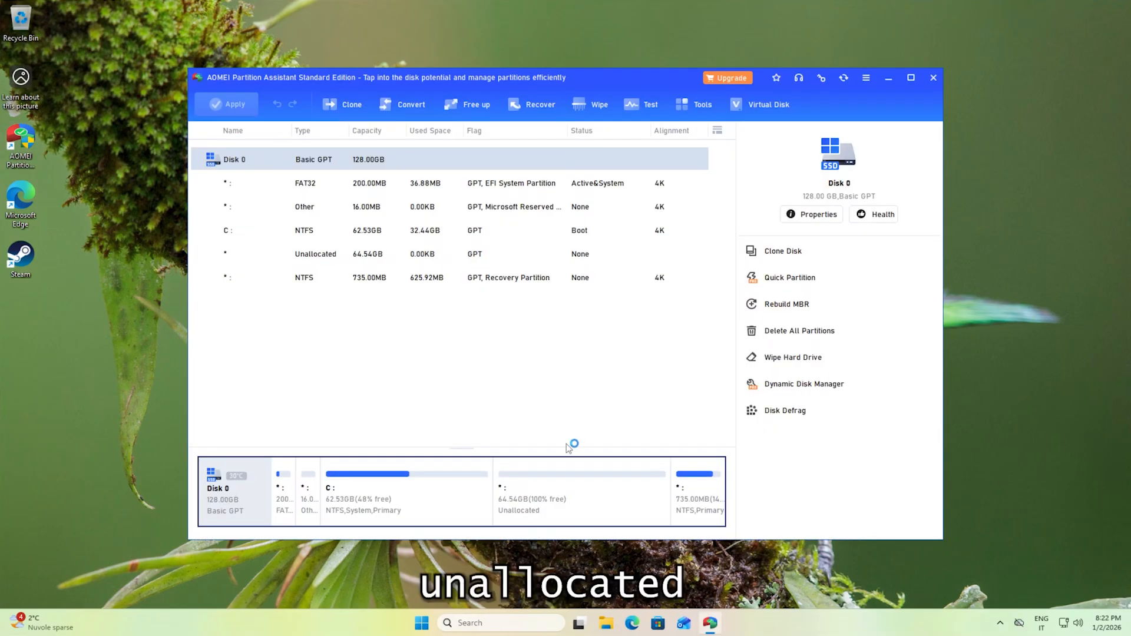
pyautogui.click(548, 472)
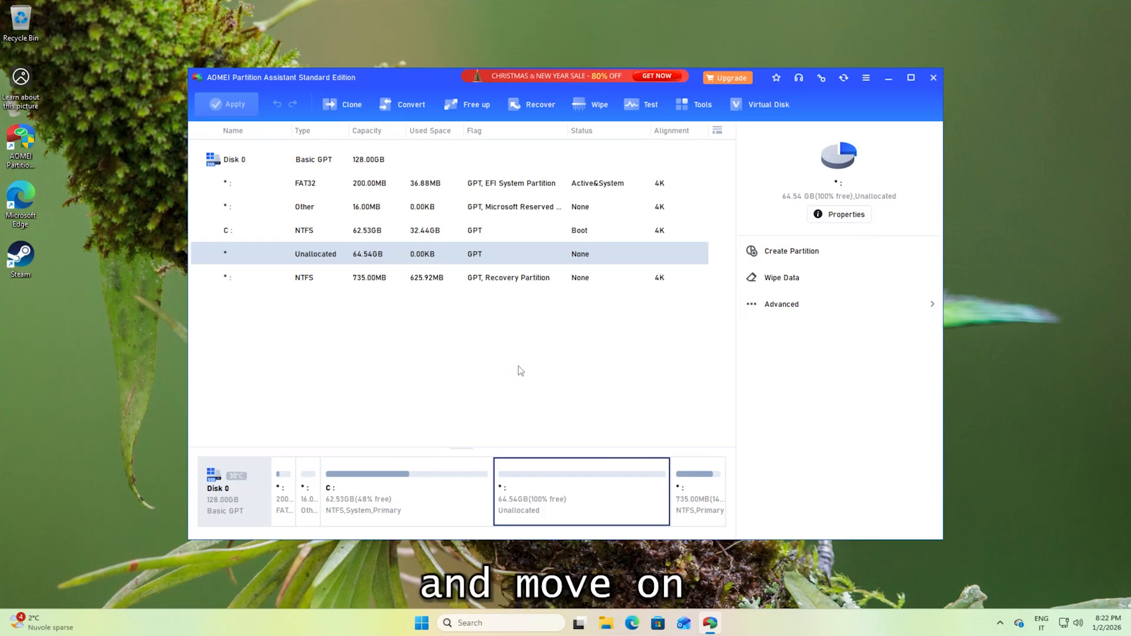
pyautogui.click(933, 79)
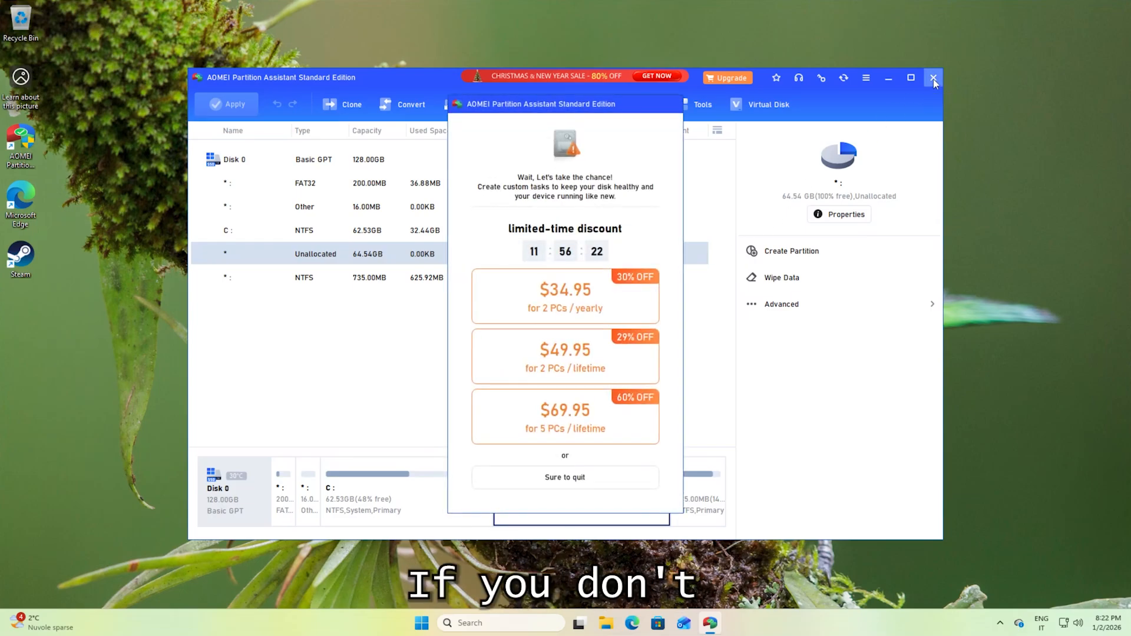
pyautogui.click(566, 475)
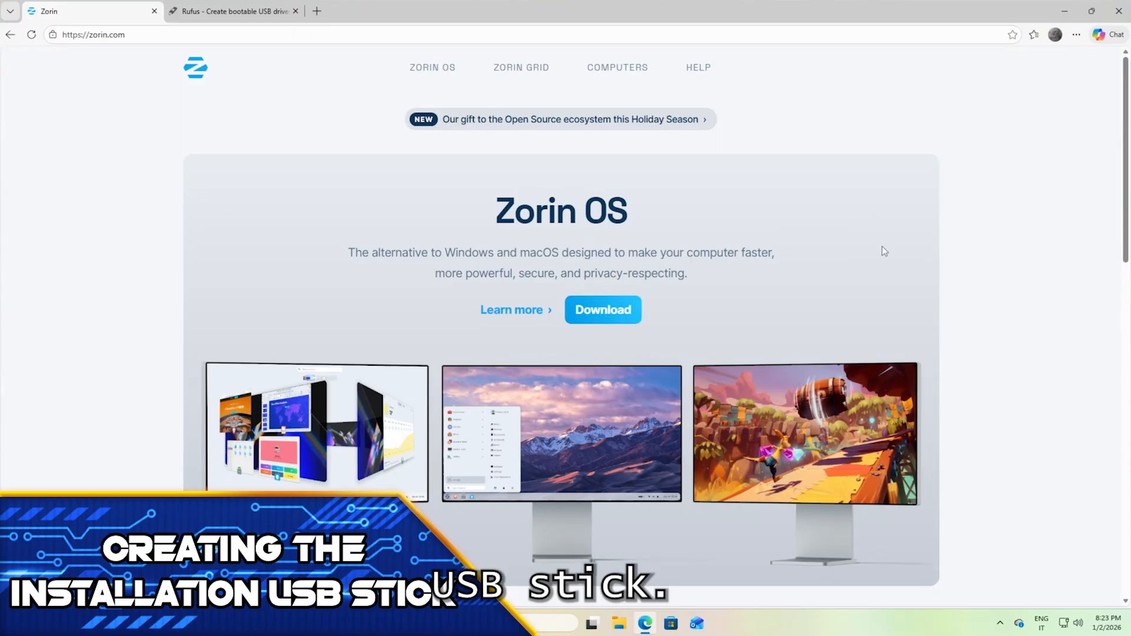
# Download the free Zorin OS 18 Core ISO from the Zorin website, skipping the newsletter subscription.
pyautogui.click(605, 315)
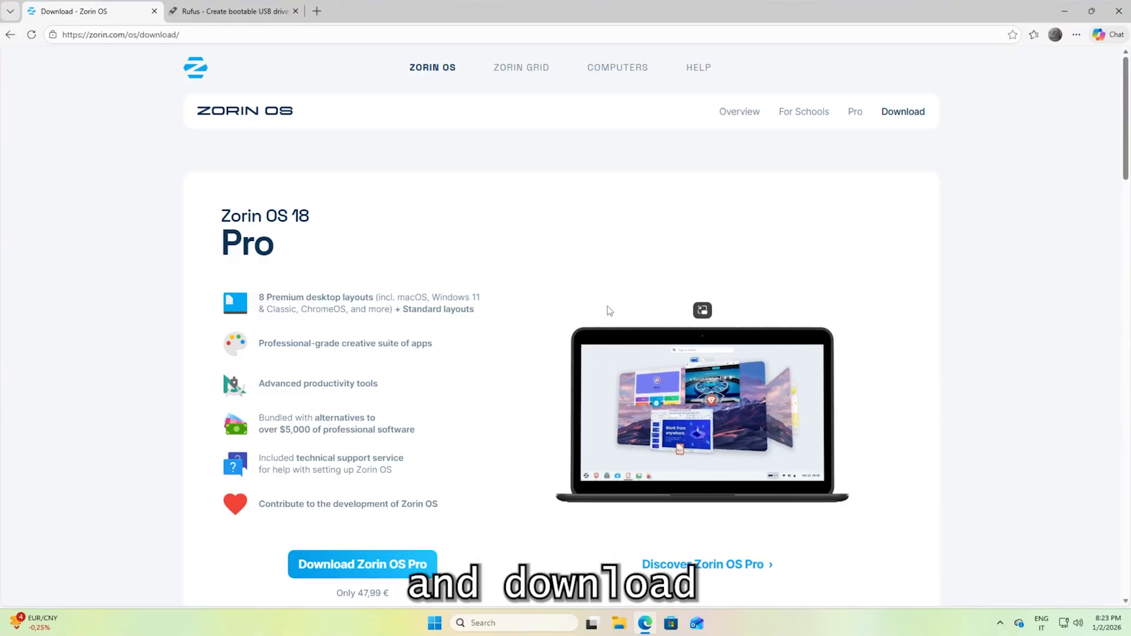
pyautogui.scroll(-5, 518, 314)
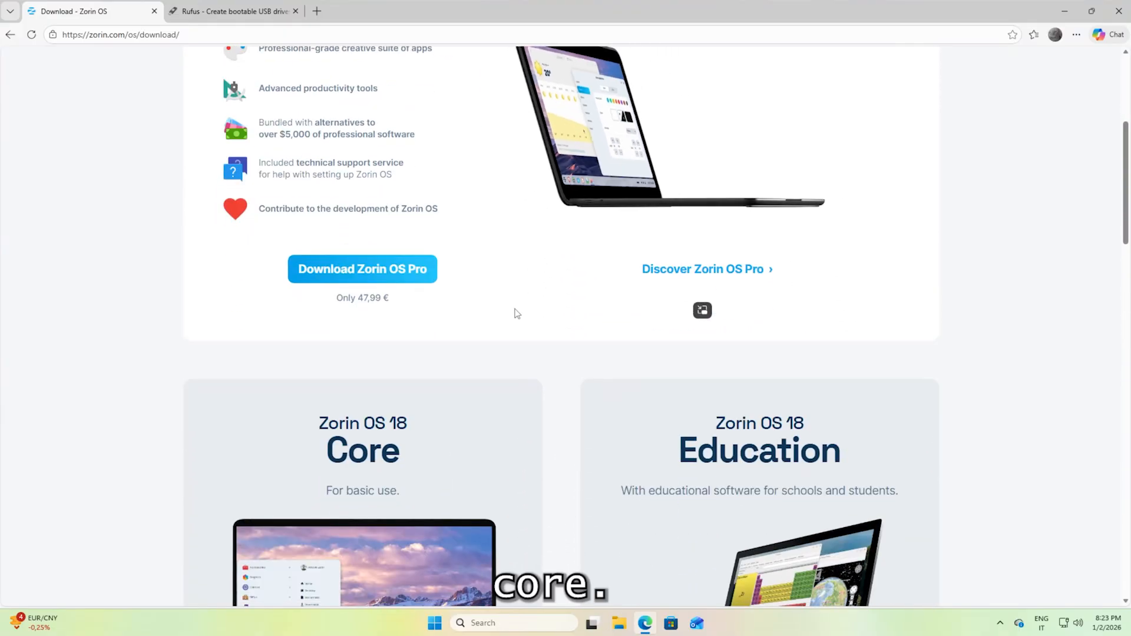
pyautogui.scroll(-5, 517, 314)
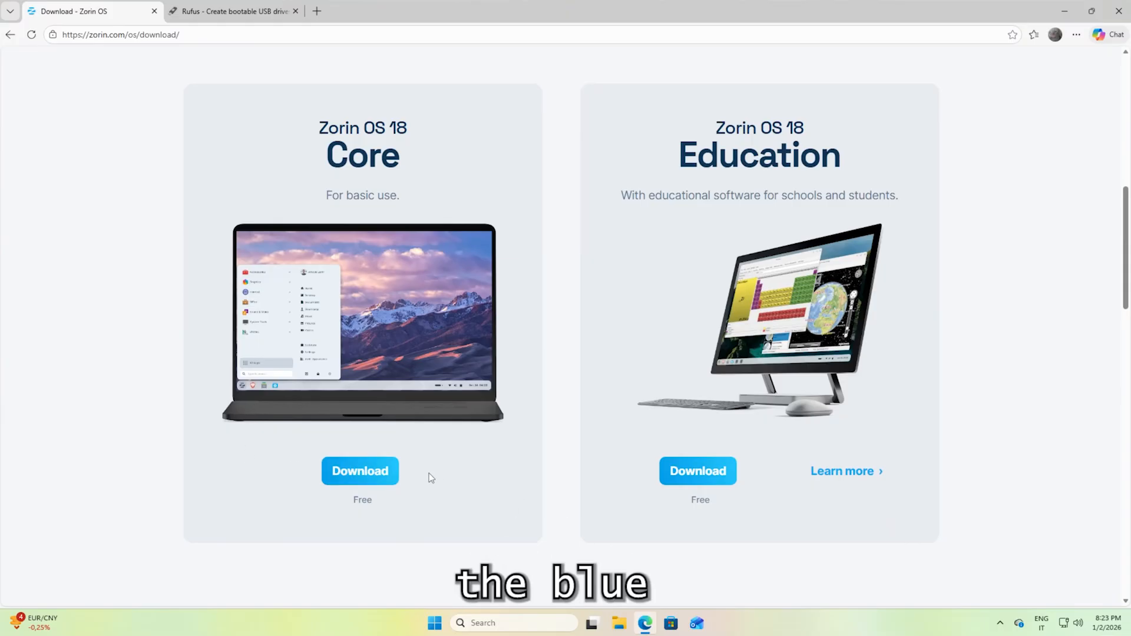
pyautogui.click(355, 473)
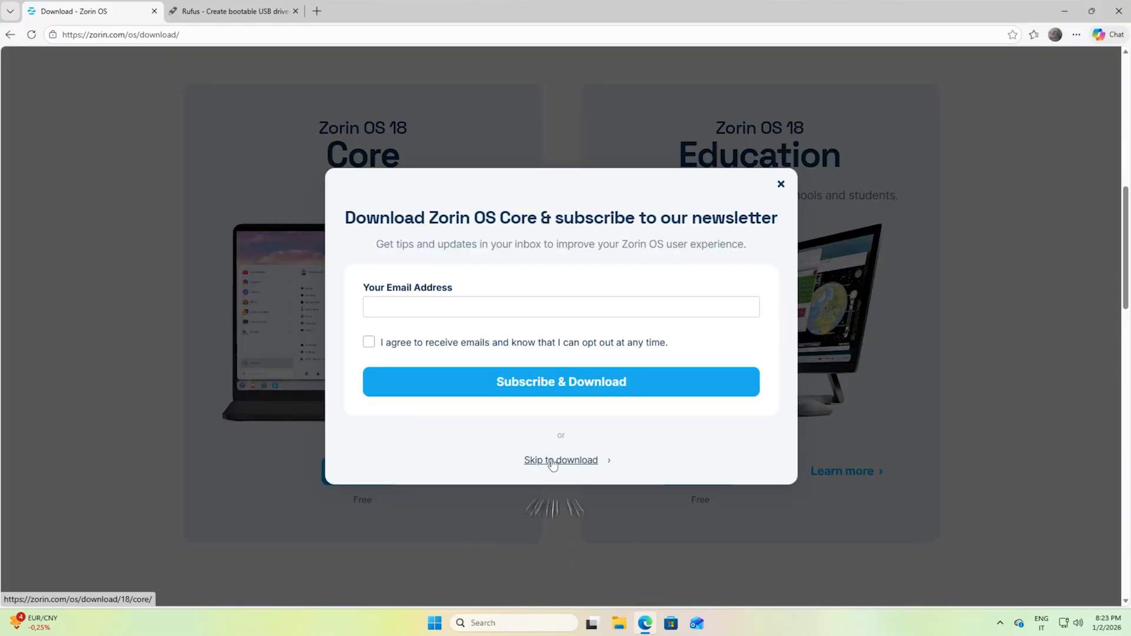
pyautogui.click(567, 461)
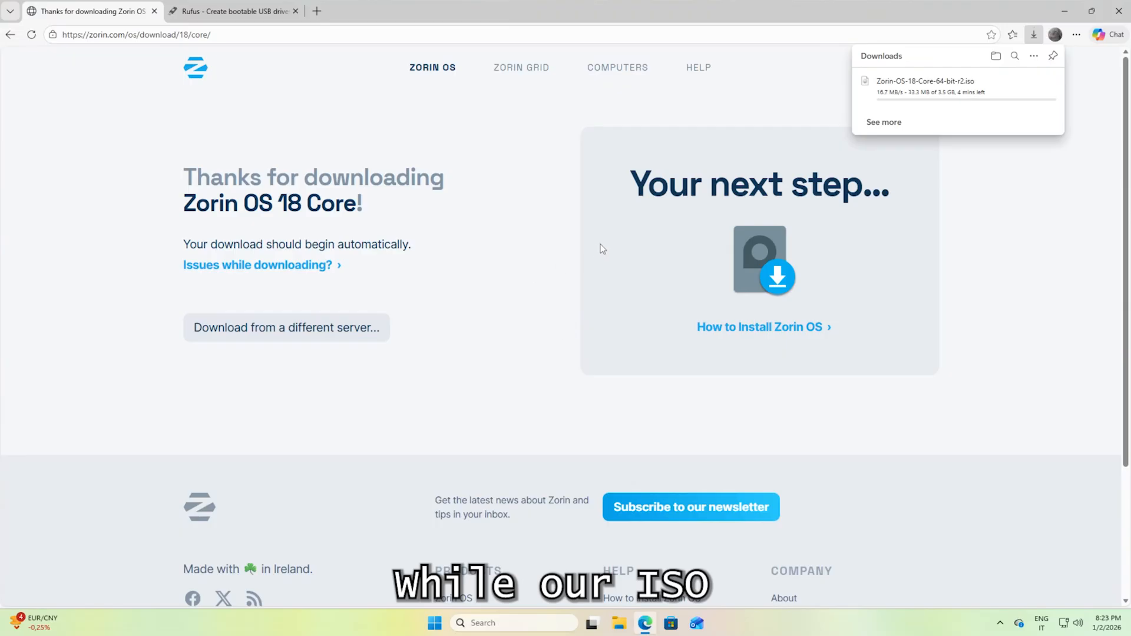
# Download the portable Windows x64 build rufus-4.11p.exe from the latest releases on the Rufus website.
pyautogui.hotkey('ctrl', 'Tab')
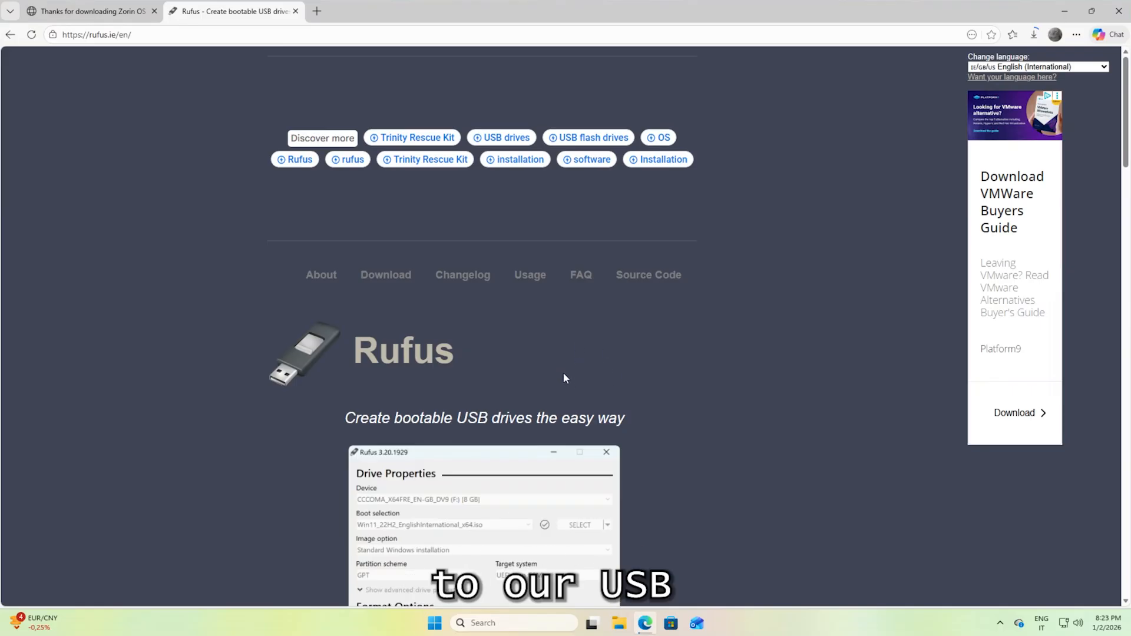
pyautogui.scroll(-8, 677, 353)
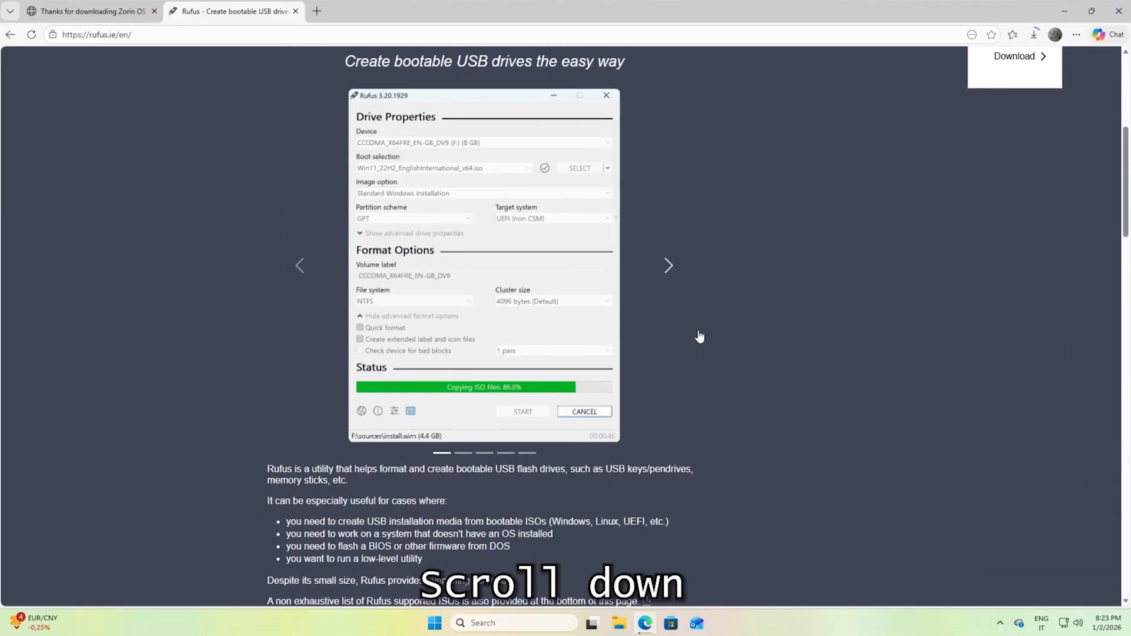
pyautogui.scroll(-4, 701, 332)
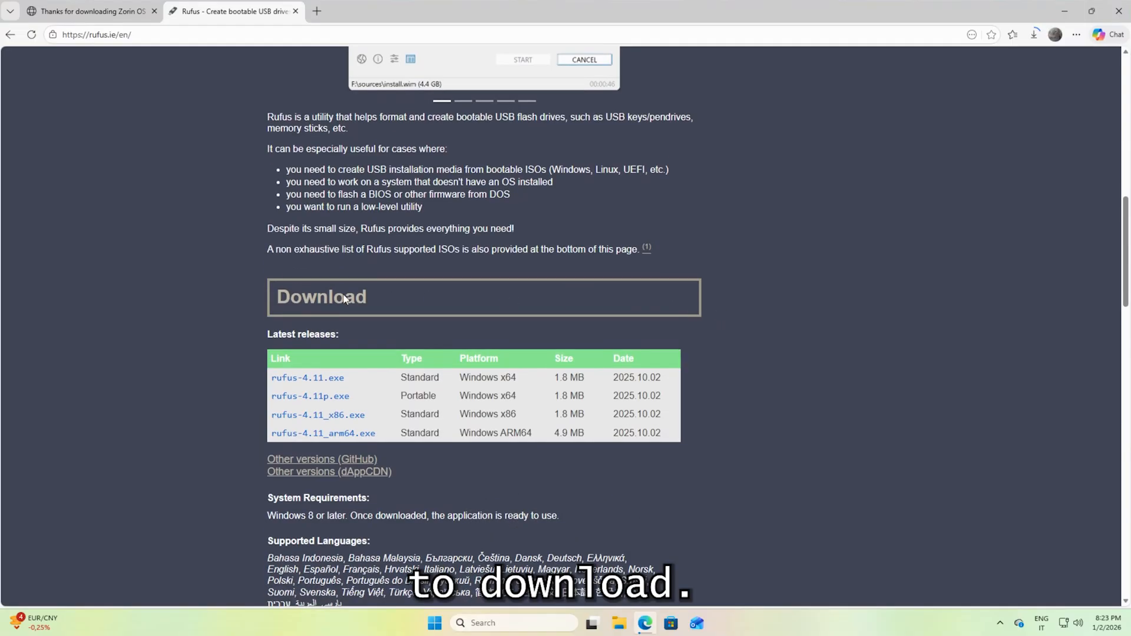
pyautogui.click(309, 398)
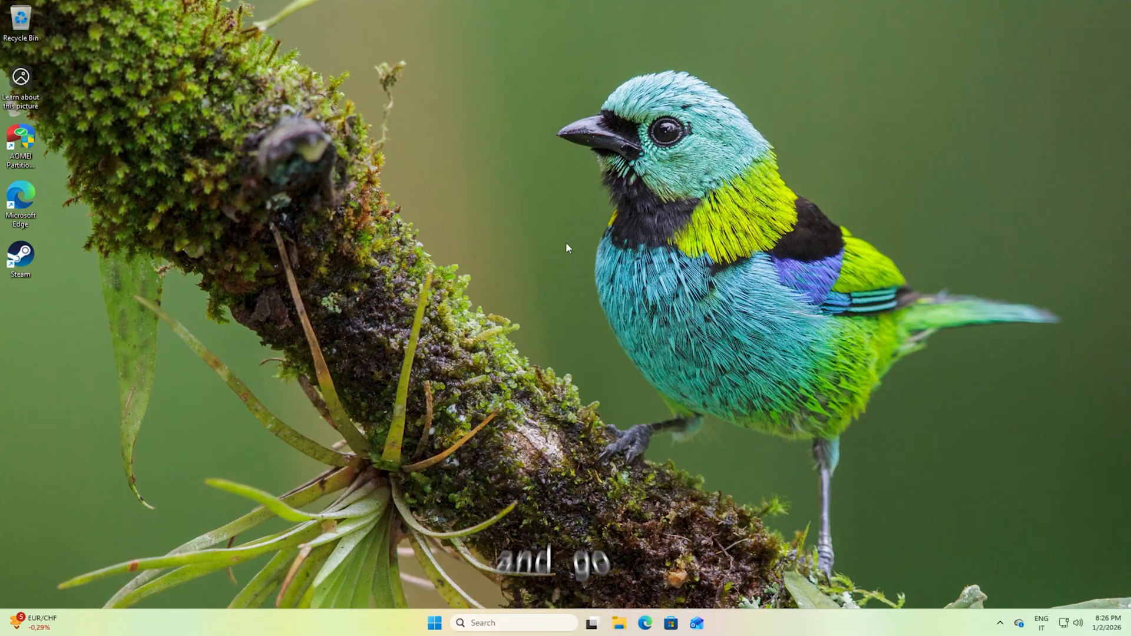
# Launch rufus-4.11p from the Downloads folder, allow it to make changes to the device, and decline online update checks.
pyautogui.press('super+e')
pyautogui.click(279, 310)
pyautogui.doubleClick(463, 258)
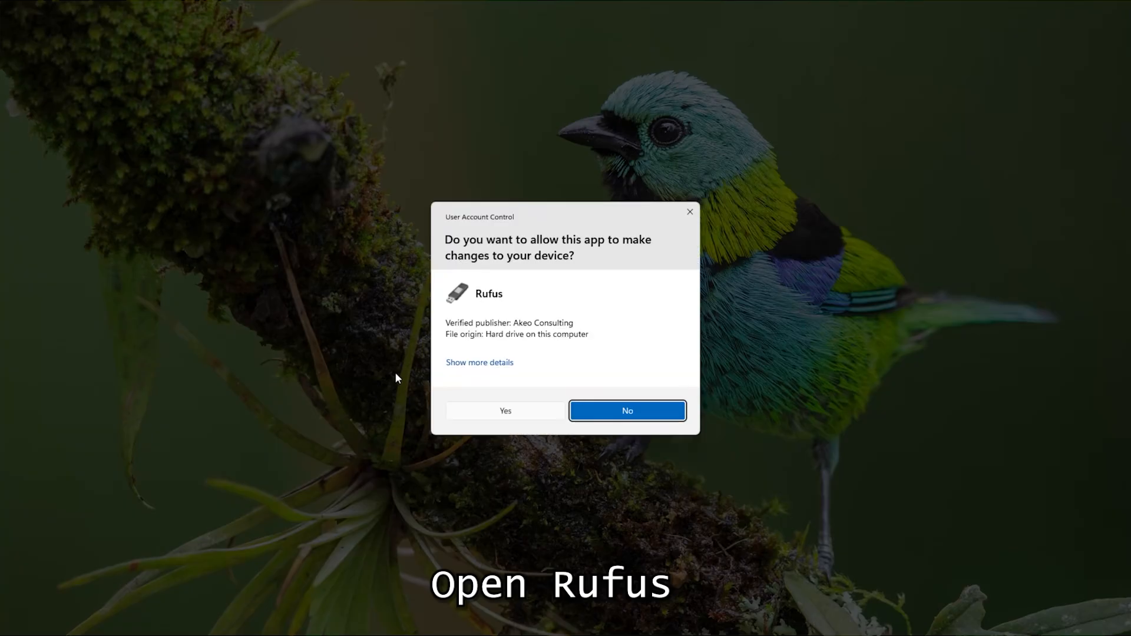
pyautogui.click(480, 415)
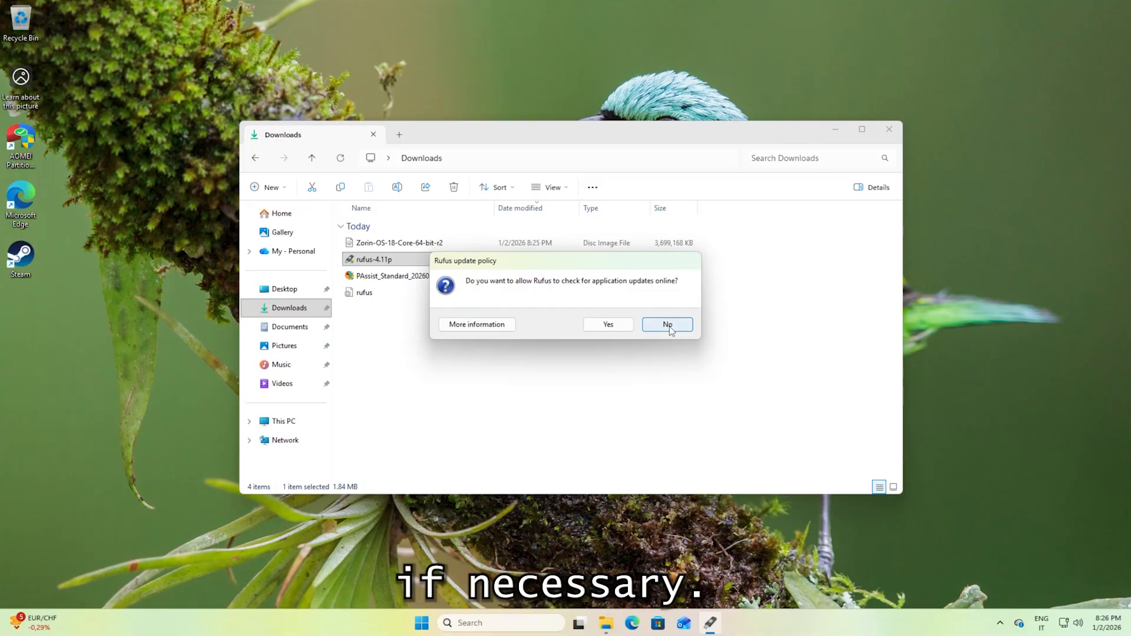
pyautogui.click(670, 328)
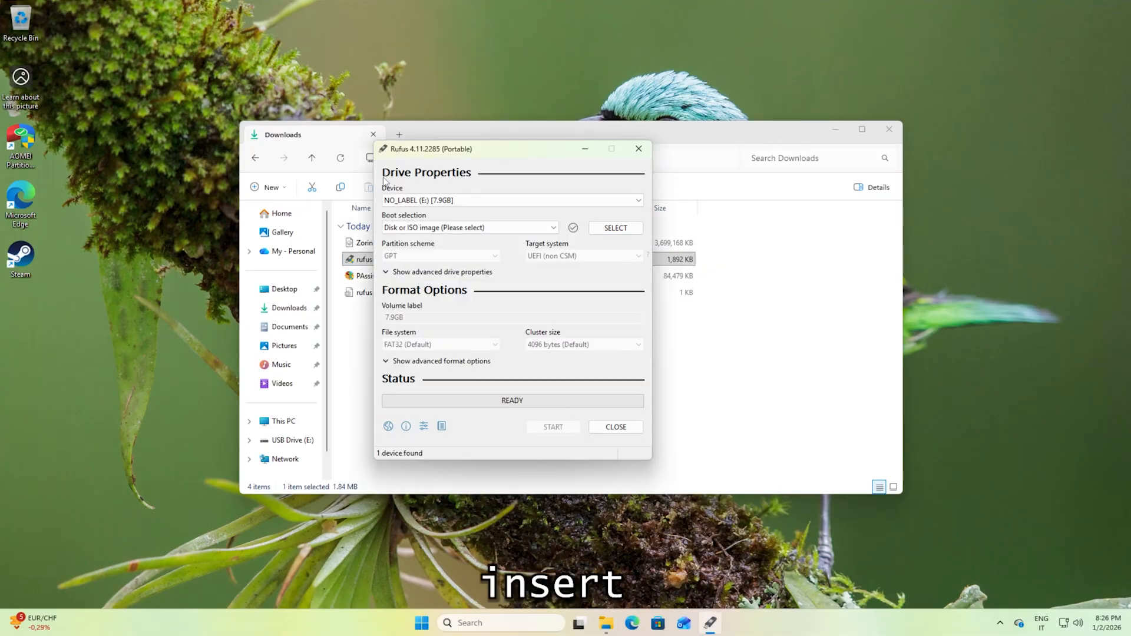
# Load Zorin-OS-18-Core-64-bit-r2.iso from Downloads as the boot image for the 7.9 GB USB drive E:.
pyautogui.click(618, 228)
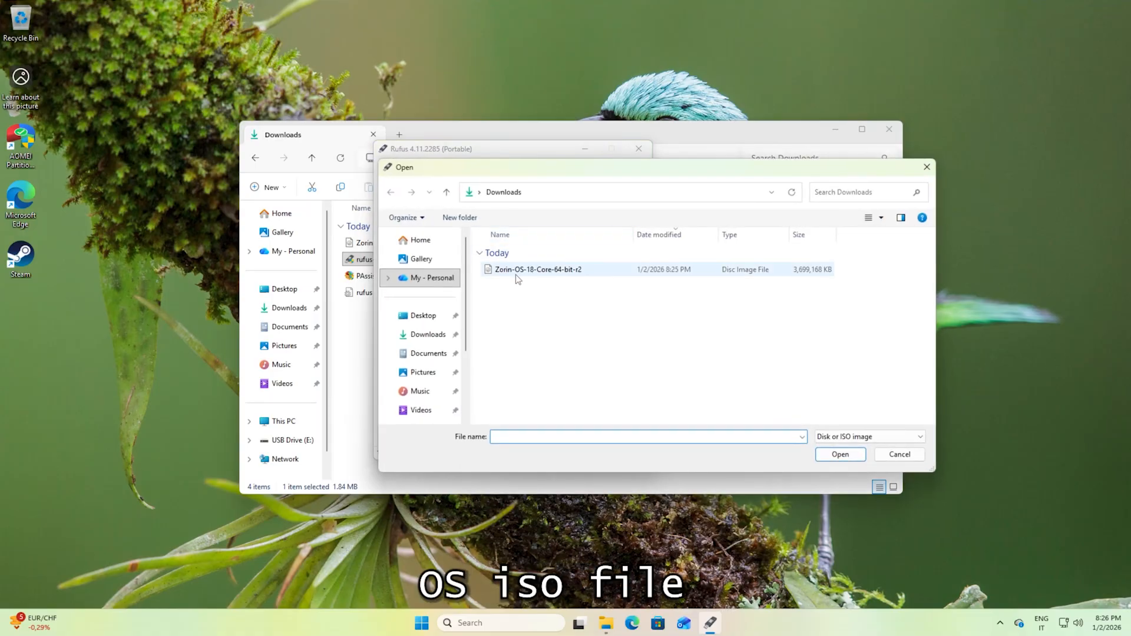
pyautogui.click(514, 271)
pyautogui.click(824, 457)
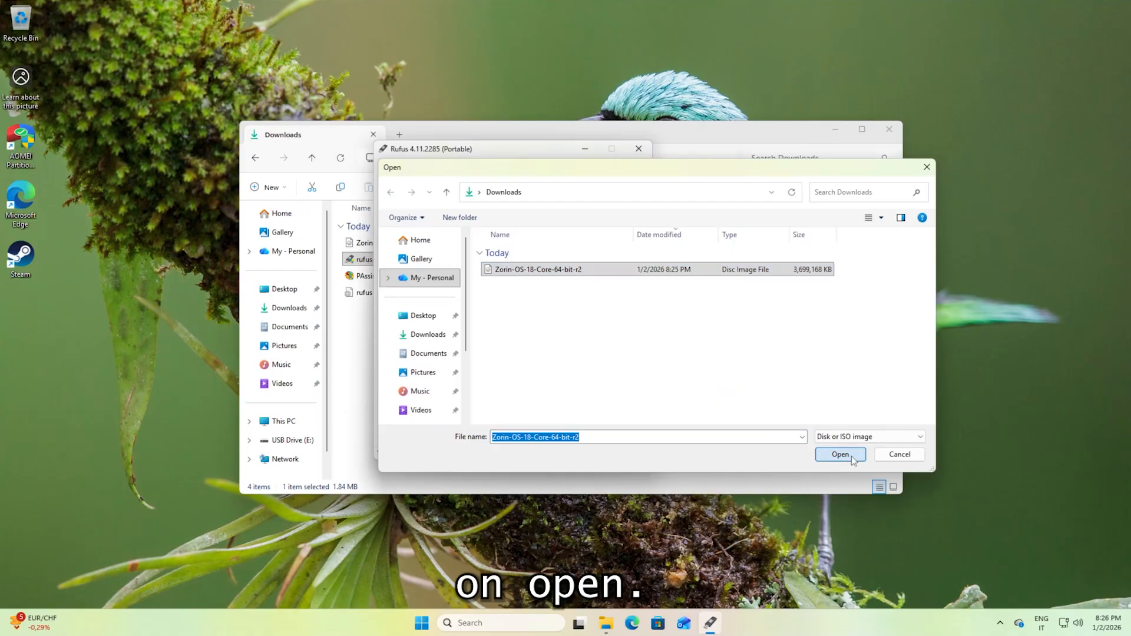
# Write the Zorin image to the USB drive in ISO Image mode, accepting the required file download and the erasure of all data.
pyautogui.click(538, 454)
pyautogui.click(563, 396)
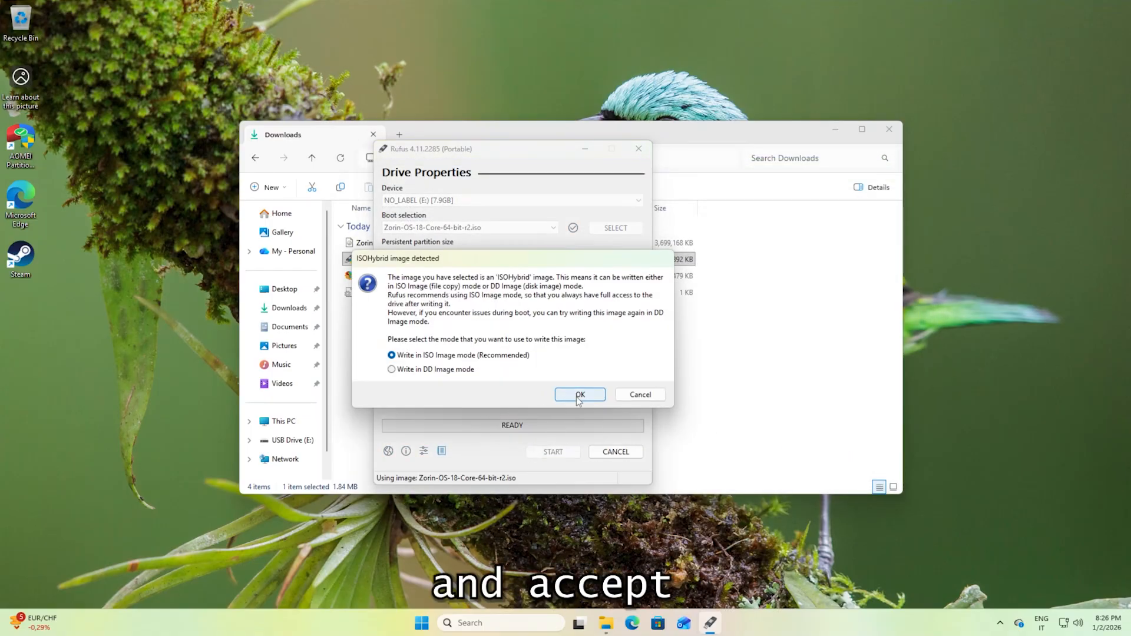
pyautogui.click(545, 403)
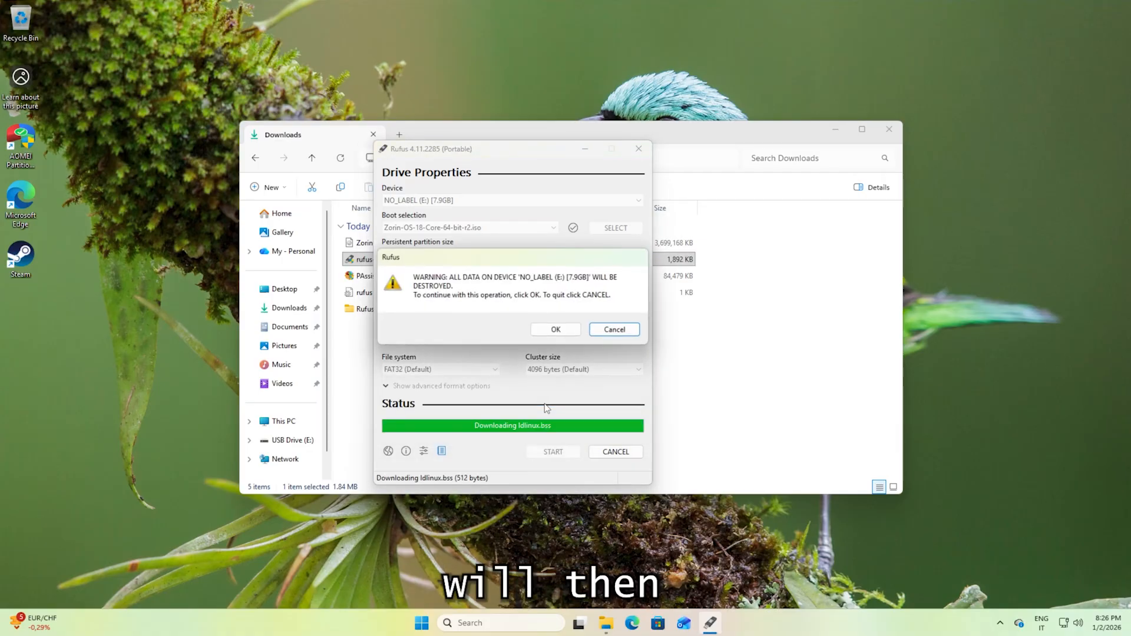
pyautogui.click(559, 333)
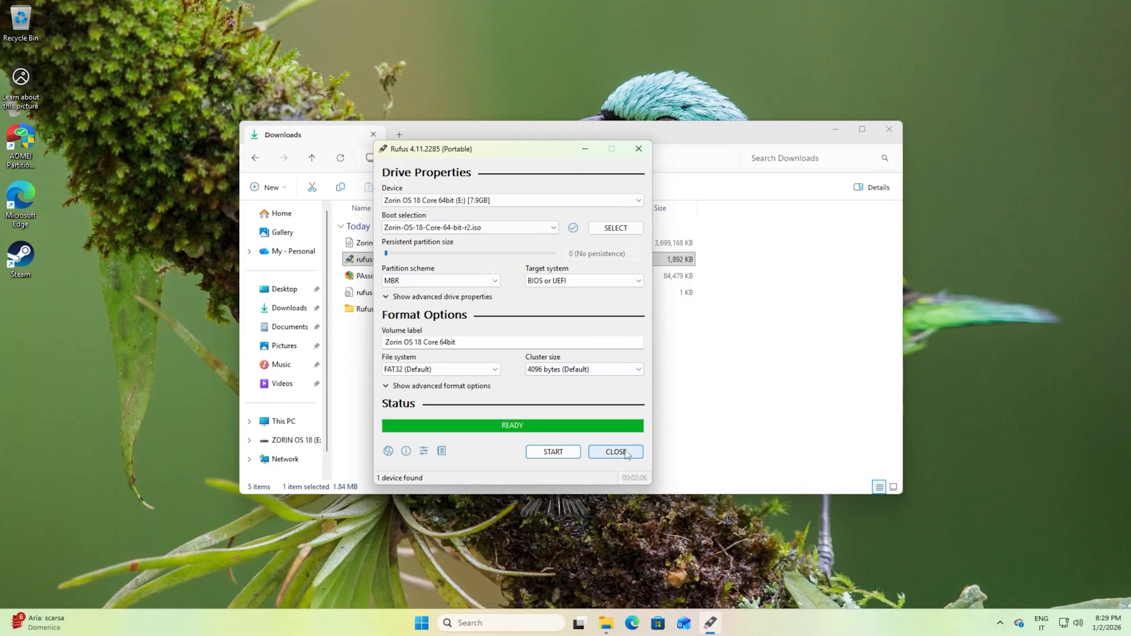
# Close Rufus and the Downloads window once writing has finished, and restart the computer.
pyautogui.click(625, 452)
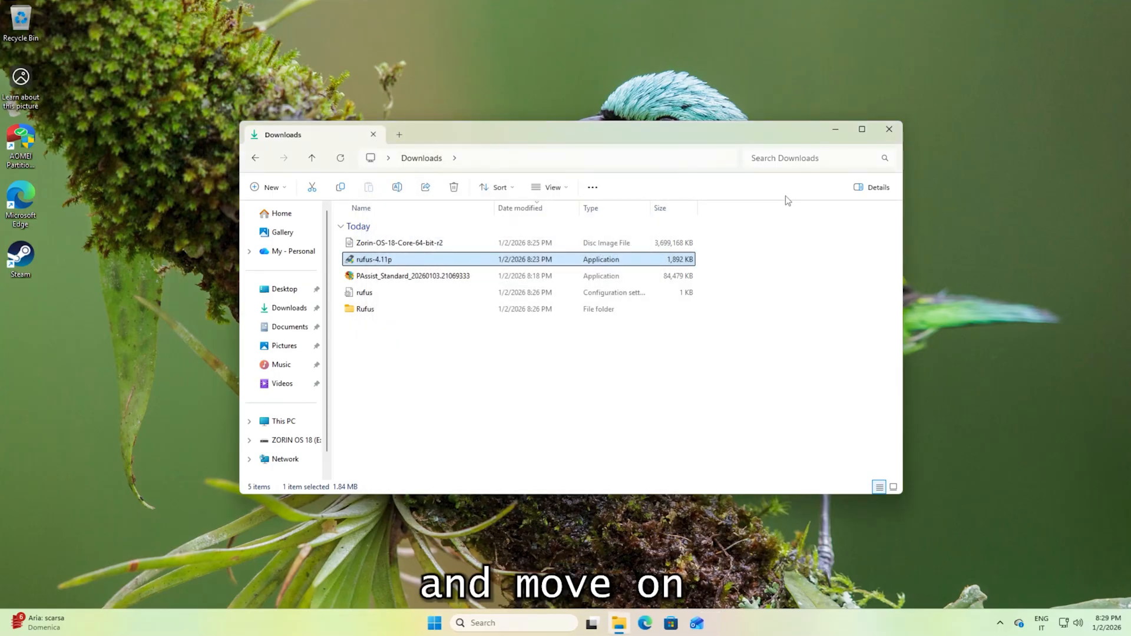
pyautogui.click(890, 130)
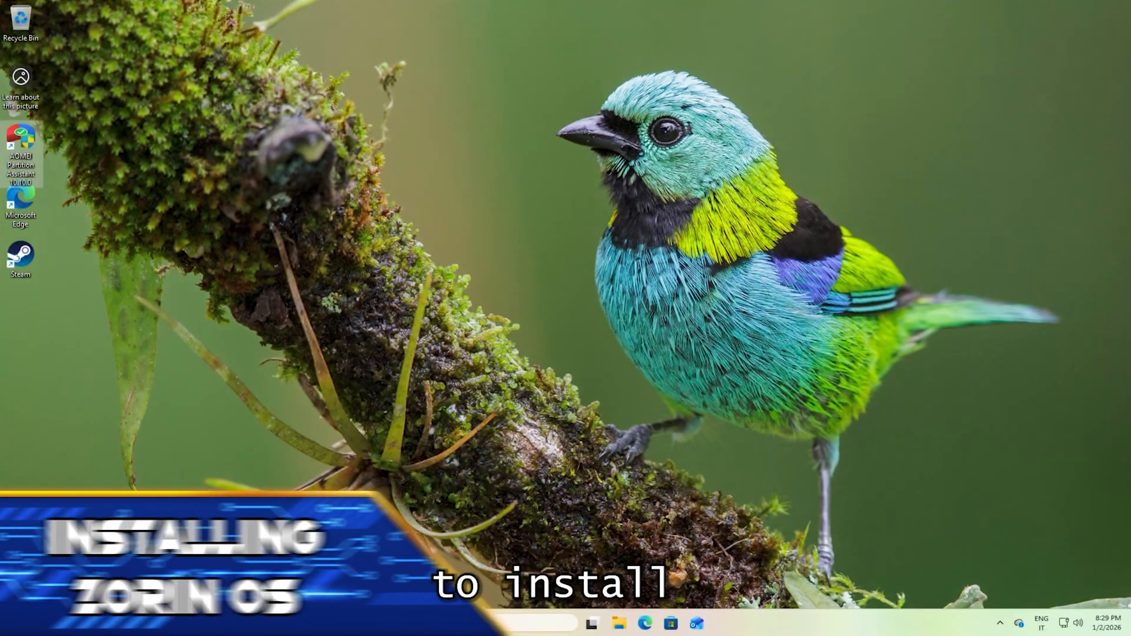
pyautogui.click(436, 613)
pyautogui.click(712, 582)
pyautogui.click(717, 540)
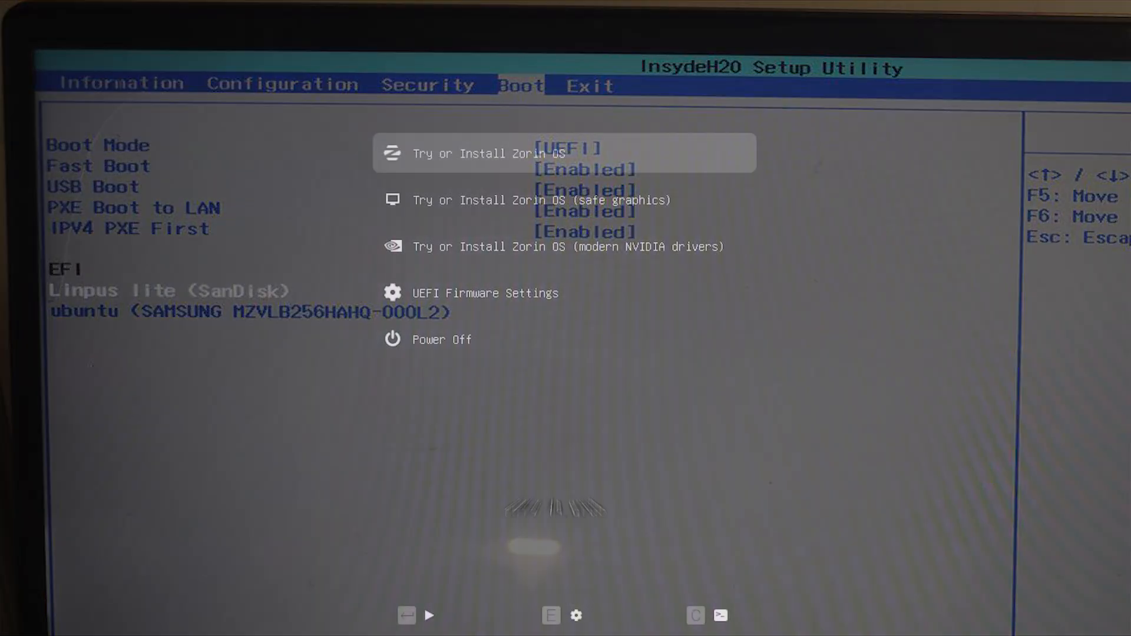
# Boot from the USB stick with the standard "Try or Install Zorin OS" entry and start the live session with Try Zorin OS.
pyautogui.press('Down')
pyautogui.press('Down')
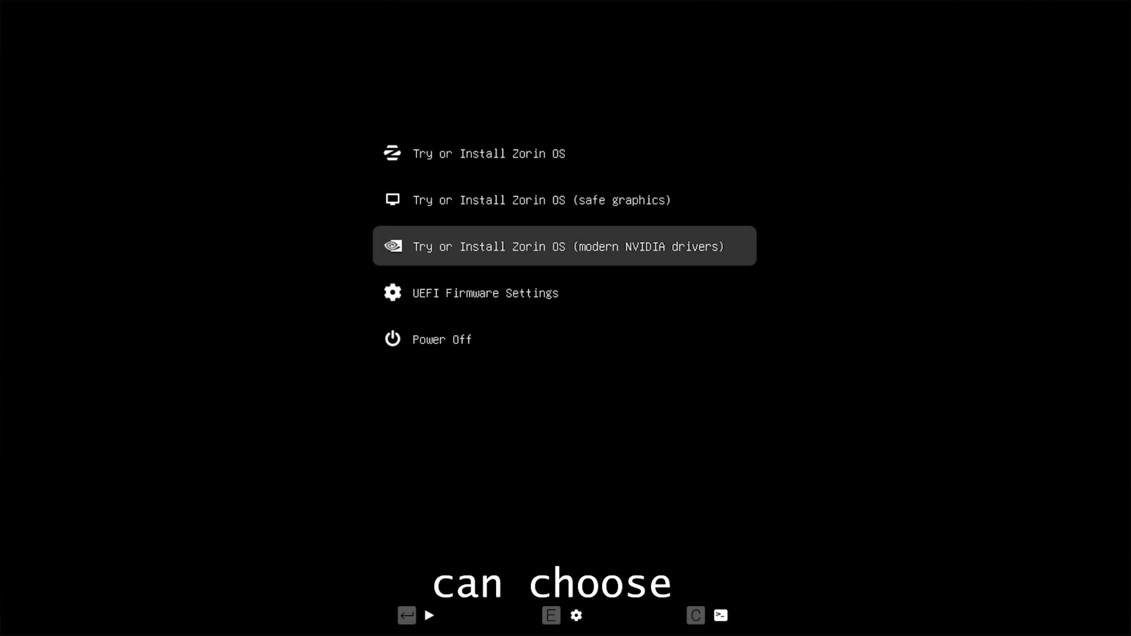
pyautogui.press('Down')
pyautogui.press('Down')
pyautogui.press('Up')
pyautogui.press('Up')
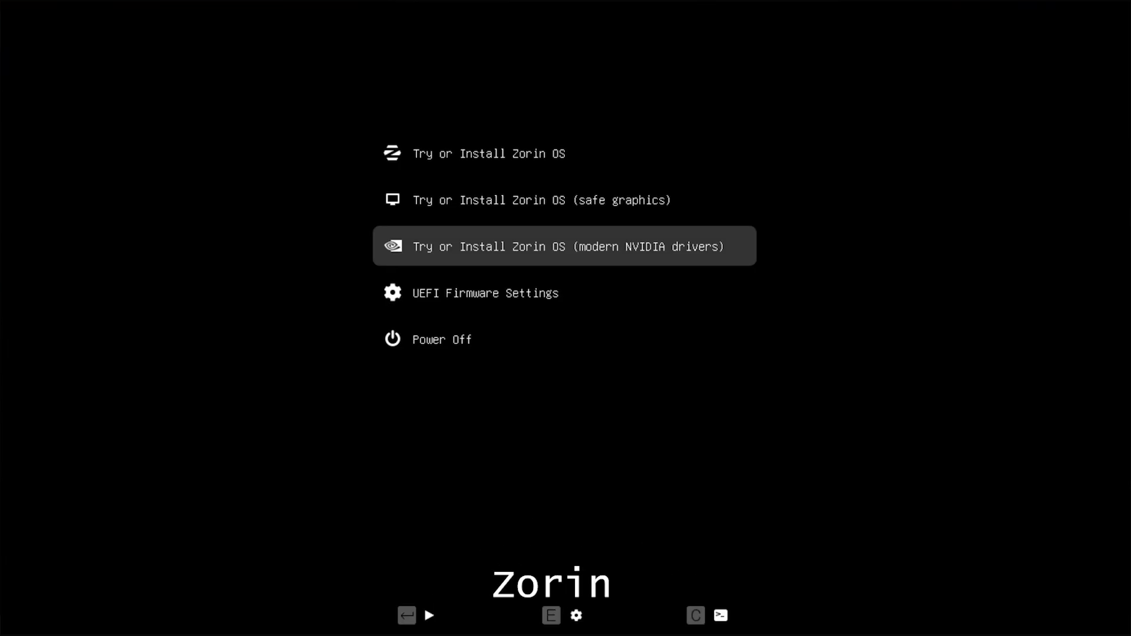
pyautogui.press('Up')
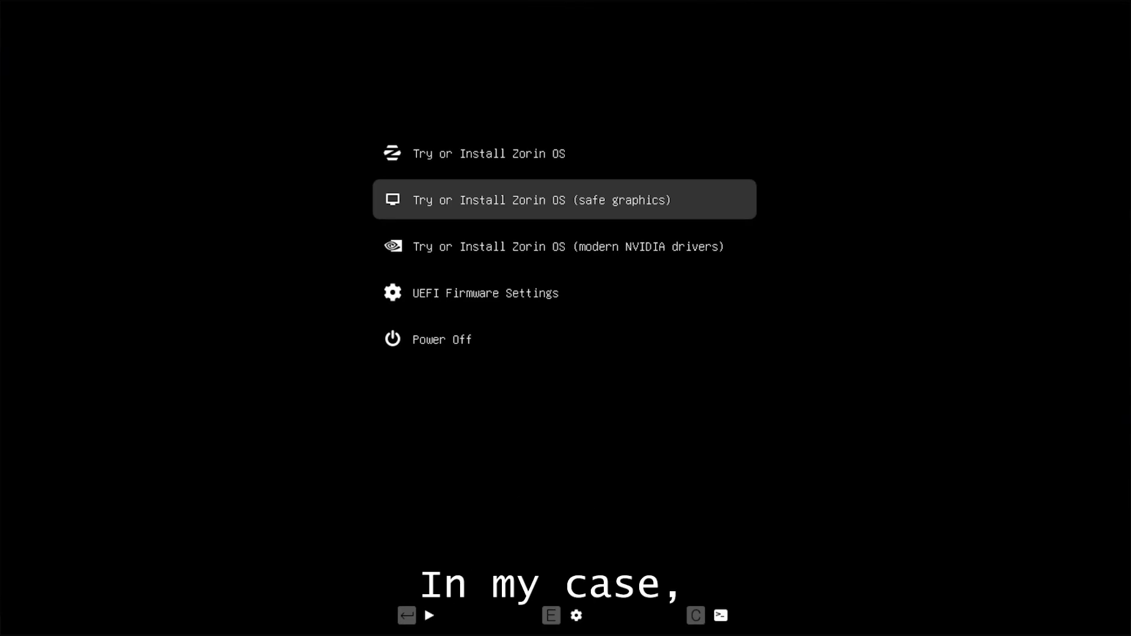
pyautogui.press('Up')
pyautogui.press('Return')
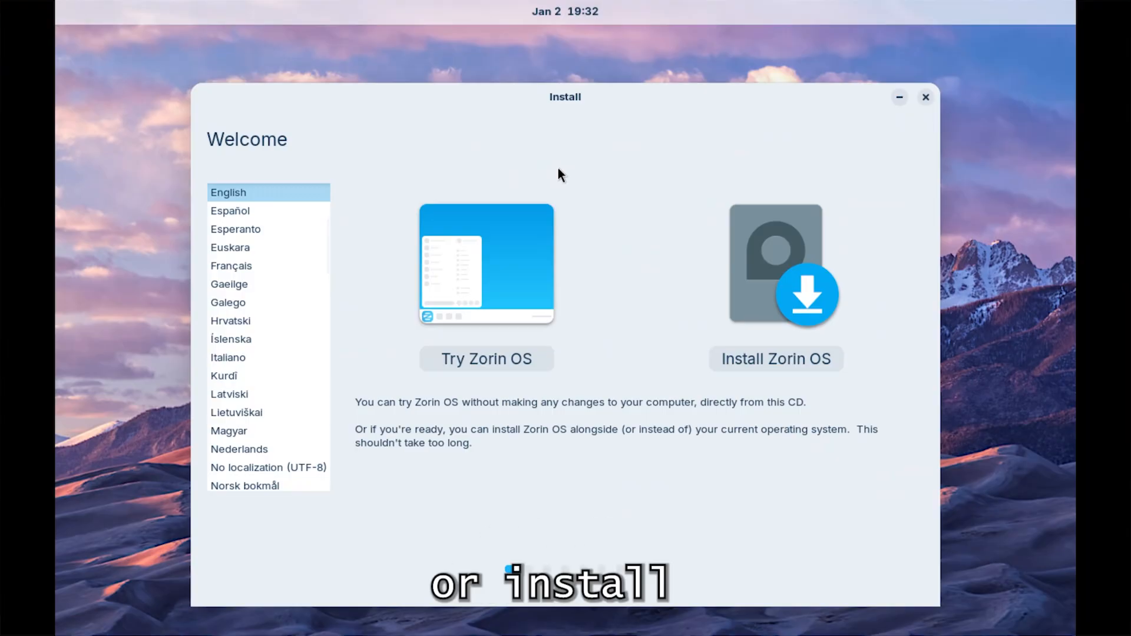
pyautogui.click(485, 361)
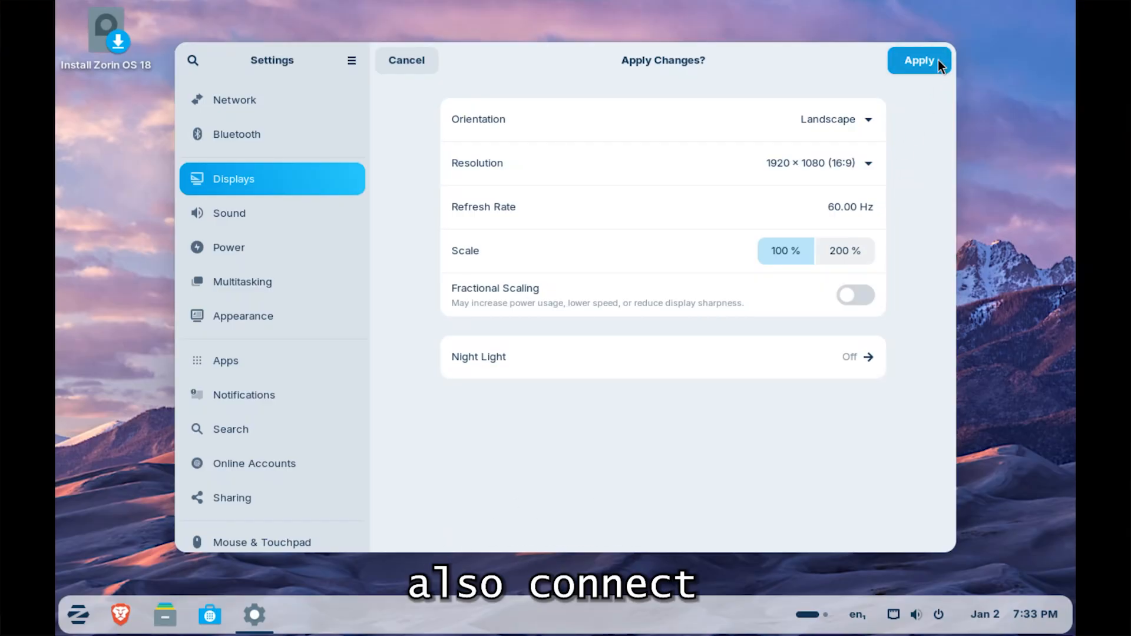
# Apply and keep the 1920 × 1080 (16:9) display resolution at 100 % scale, and close the settings.
pyautogui.click(935, 61)
pyautogui.click(617, 350)
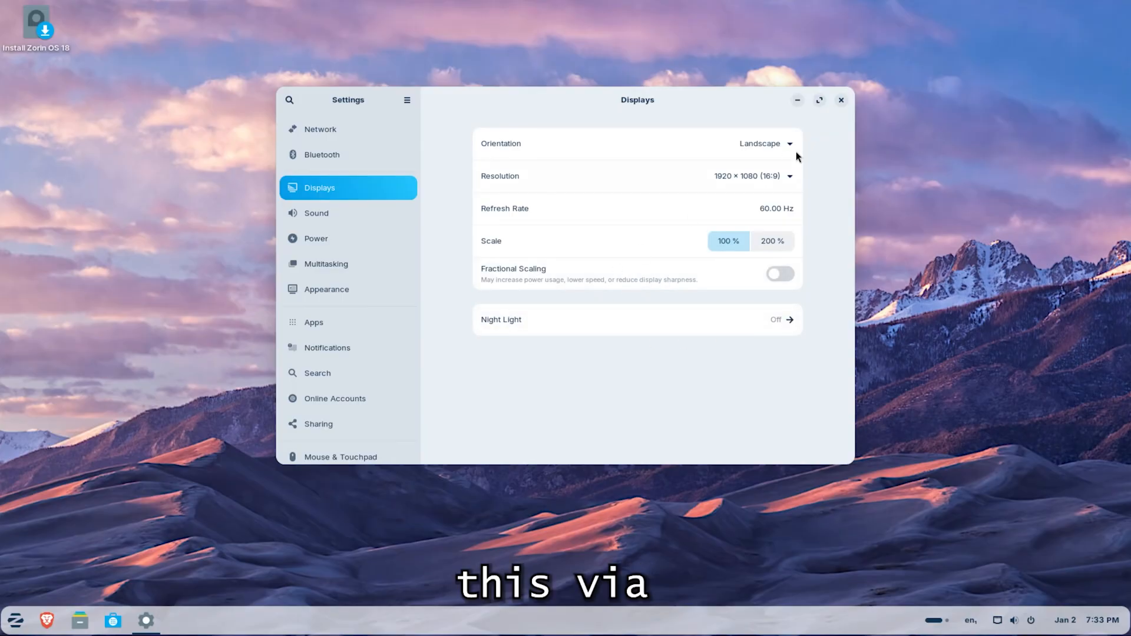
pyautogui.click(843, 100)
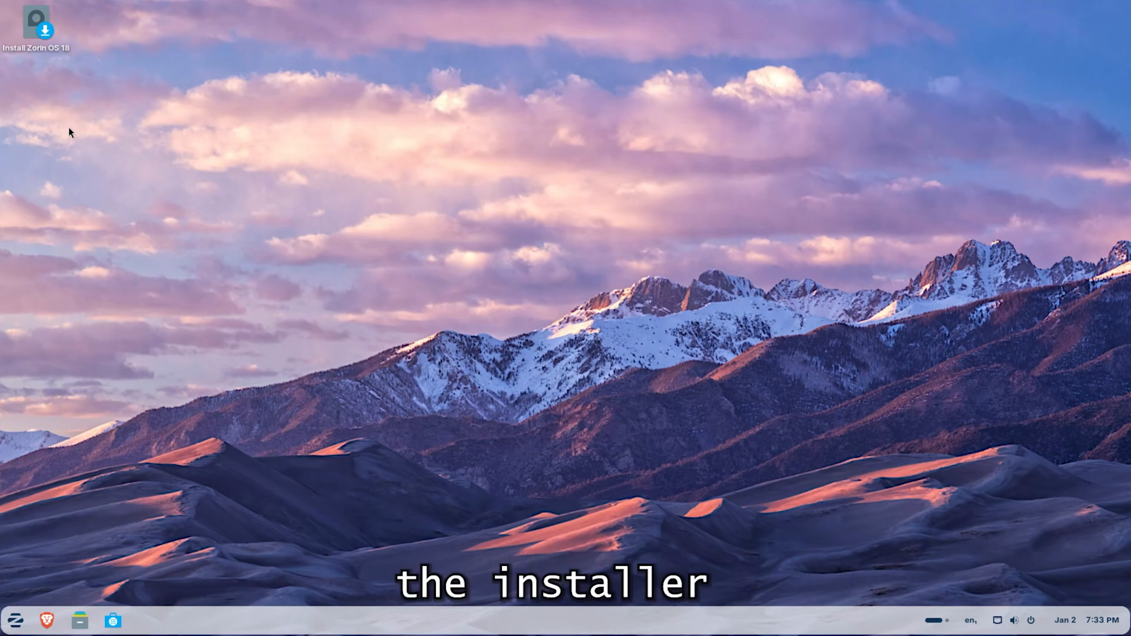
# Launch the Zorin OS 18 installer in English, keep update downloads and third-party software enabled, and choose "Something else" as installation type.
pyautogui.doubleClick(41, 34)
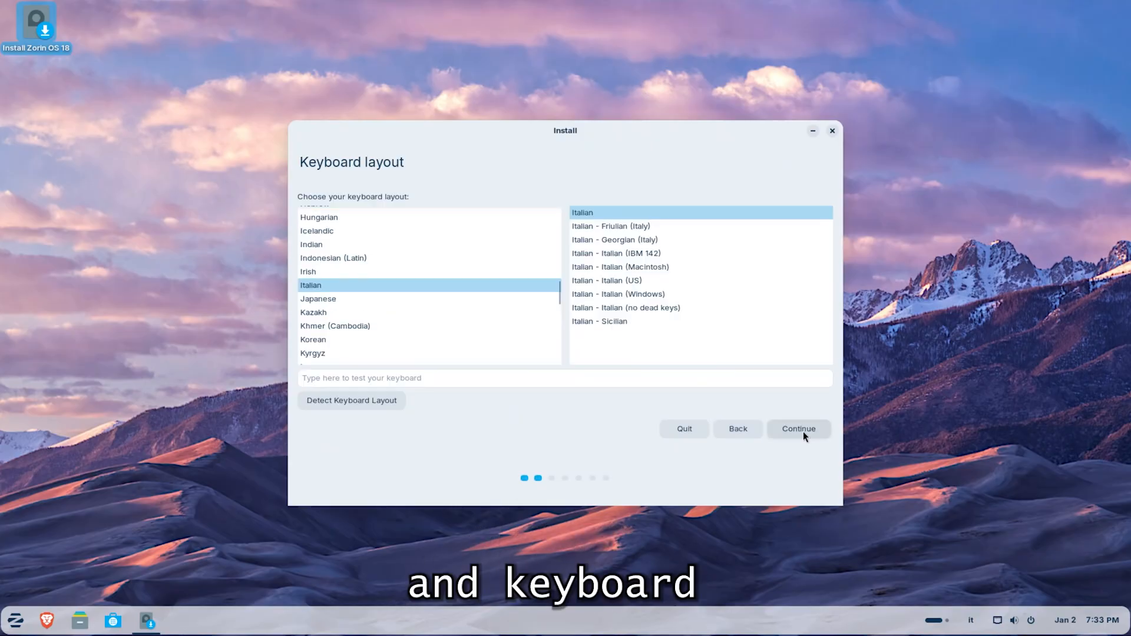
pyautogui.click(804, 430)
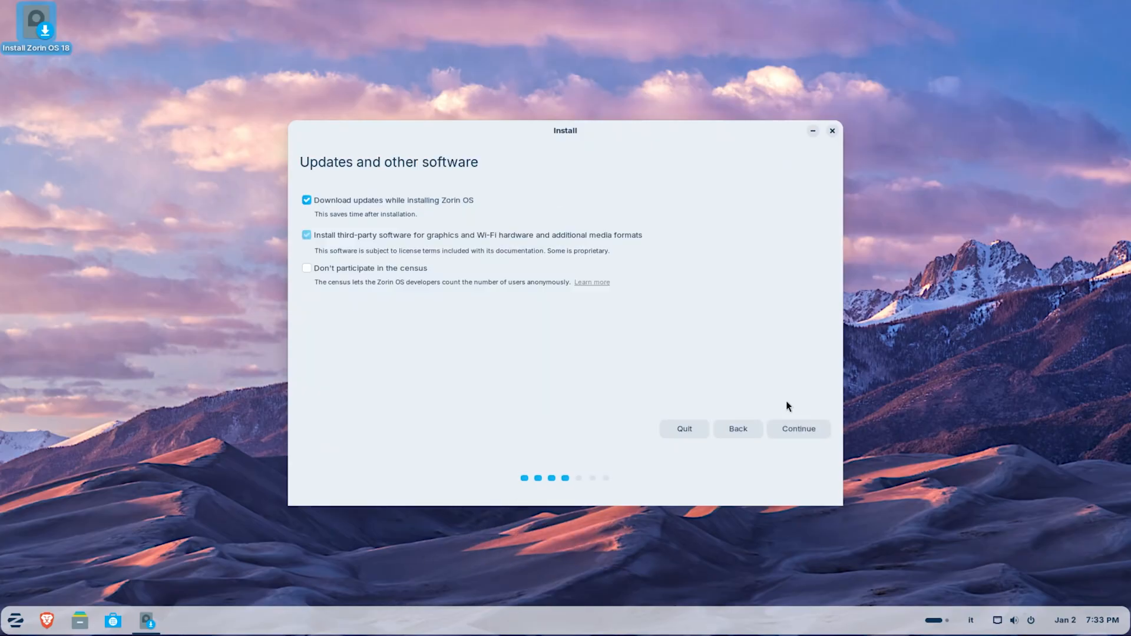
pyautogui.click(798, 429)
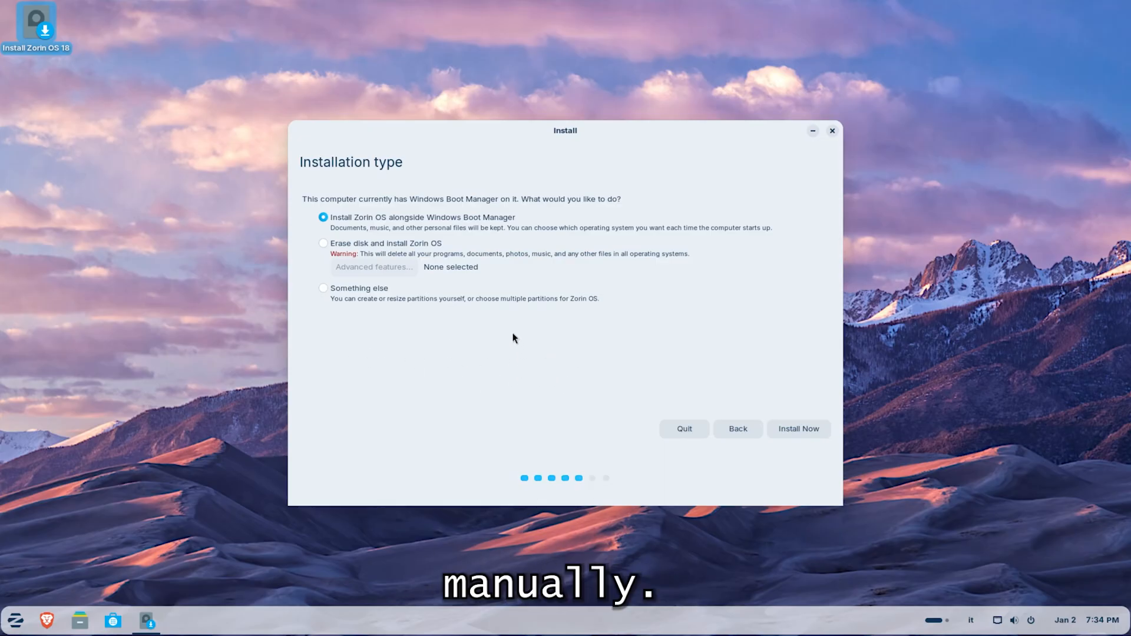
pyautogui.click(331, 290)
pyautogui.click(801, 430)
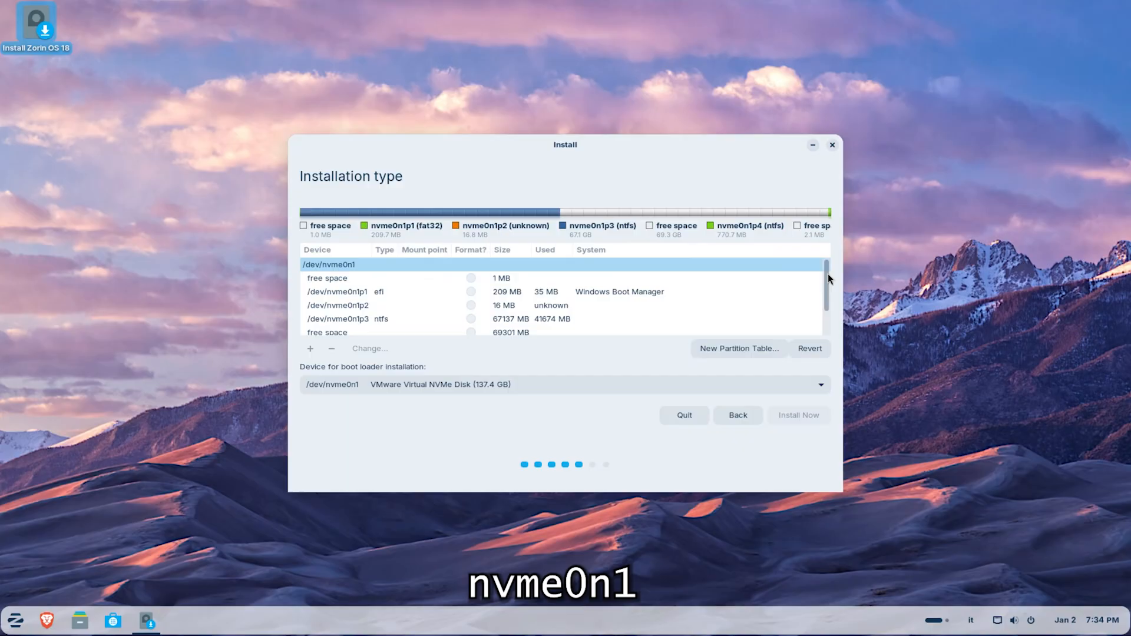
# Create an 8192 MB primary swap area at the beginning of the large free space below nvme0n1p3.
pyautogui.moveTo(828, 277); pyautogui.dragTo(826, 309)
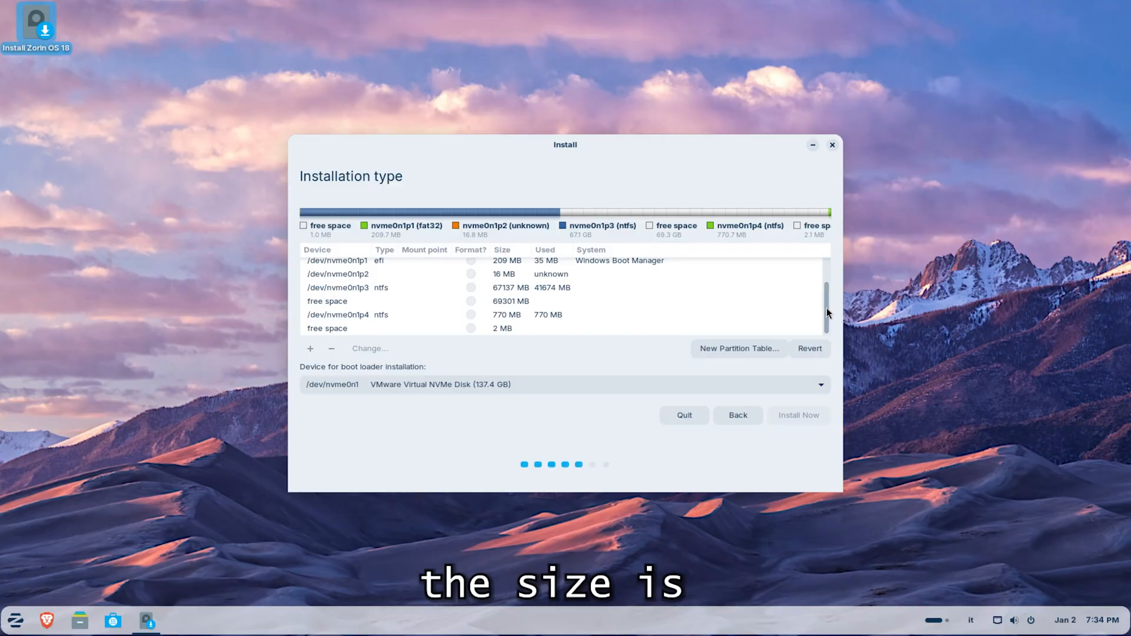
pyautogui.click(411, 305)
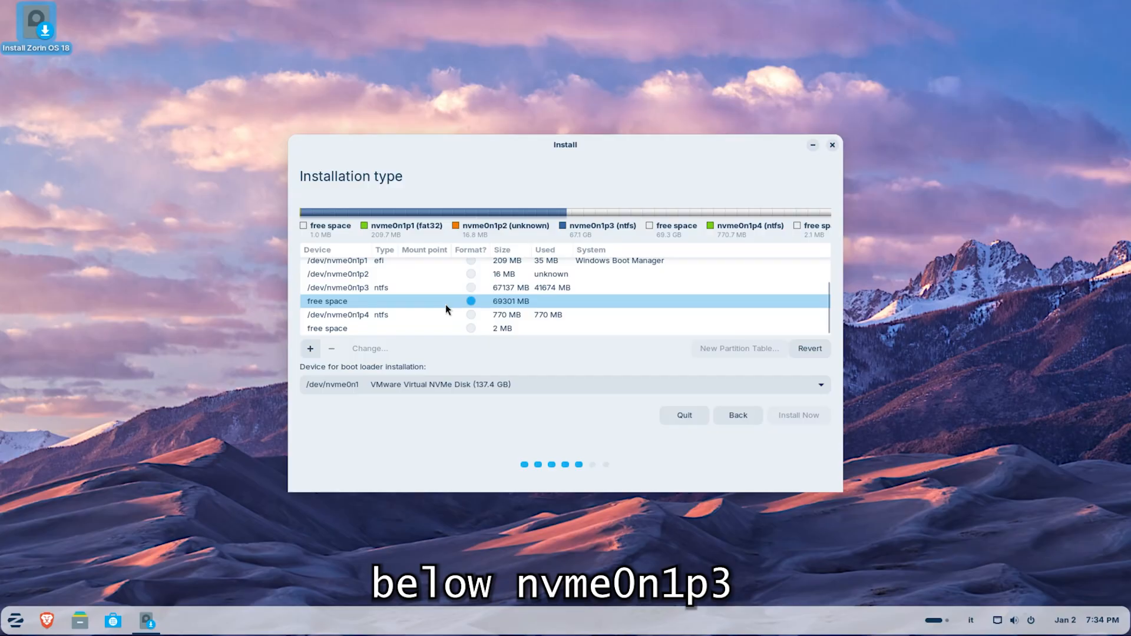
pyautogui.click(315, 349)
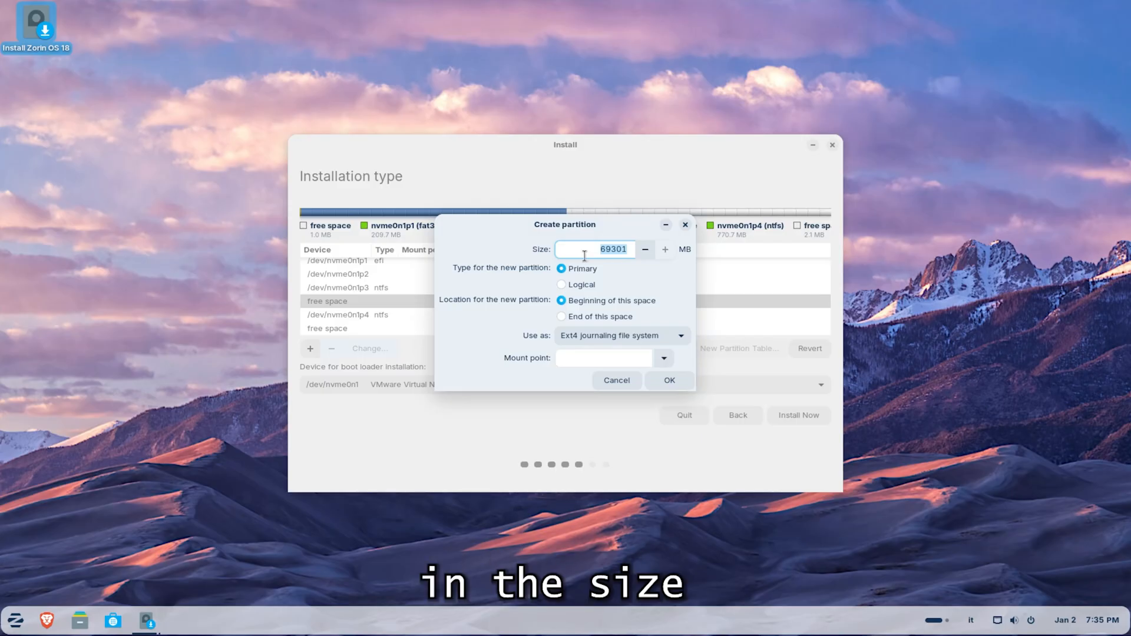
pyautogui.write('8')
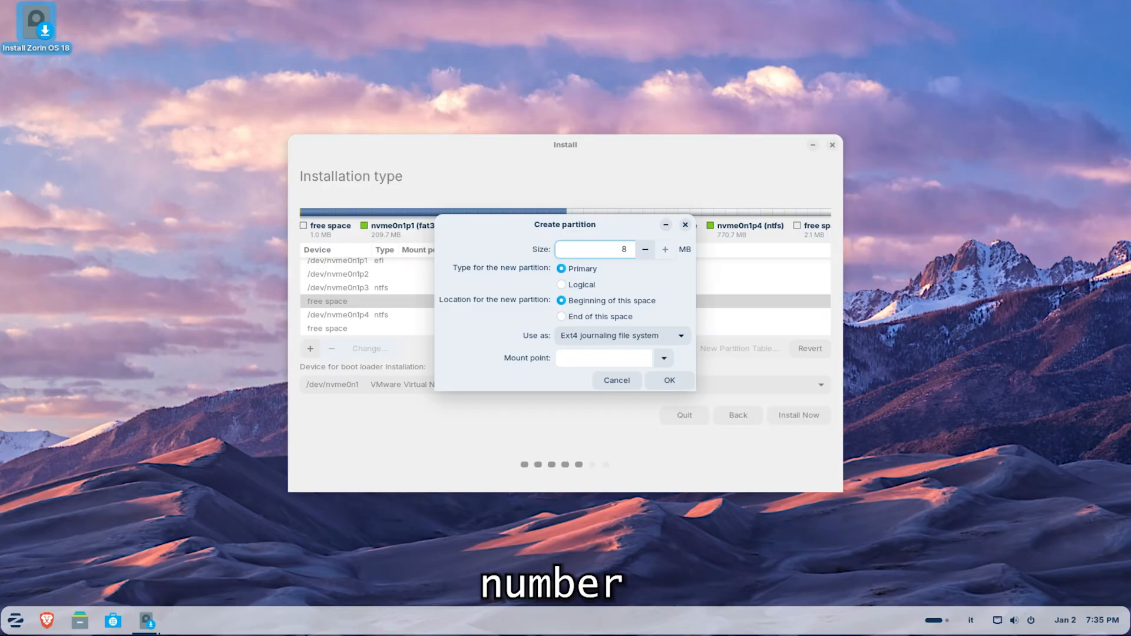
pyautogui.write('192')
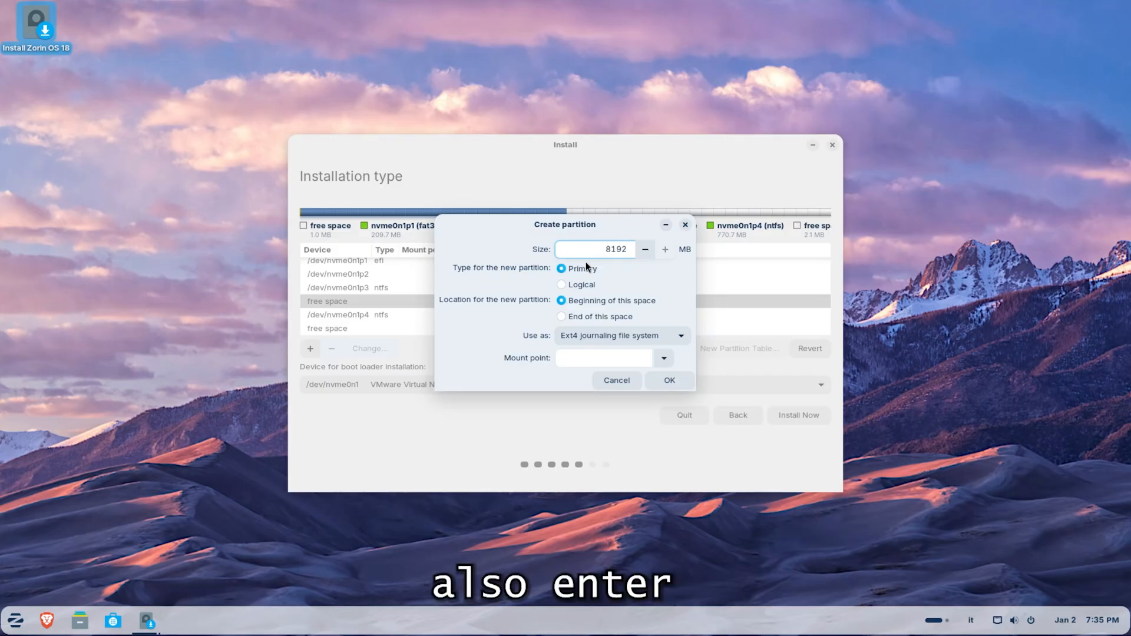
pyautogui.click(637, 334)
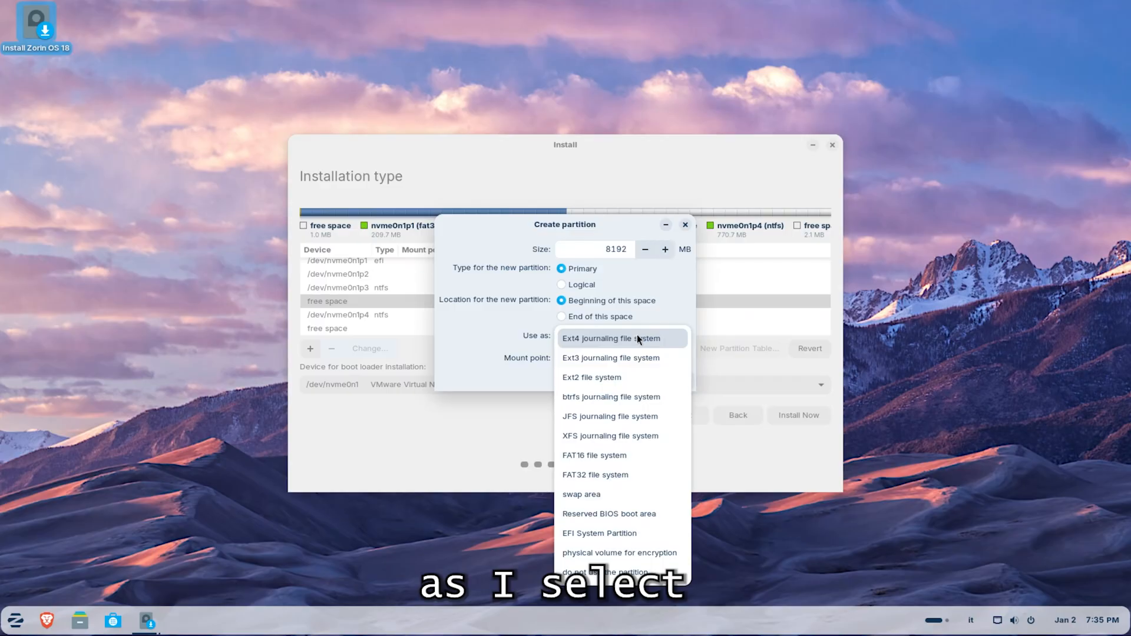
pyautogui.click(560, 494)
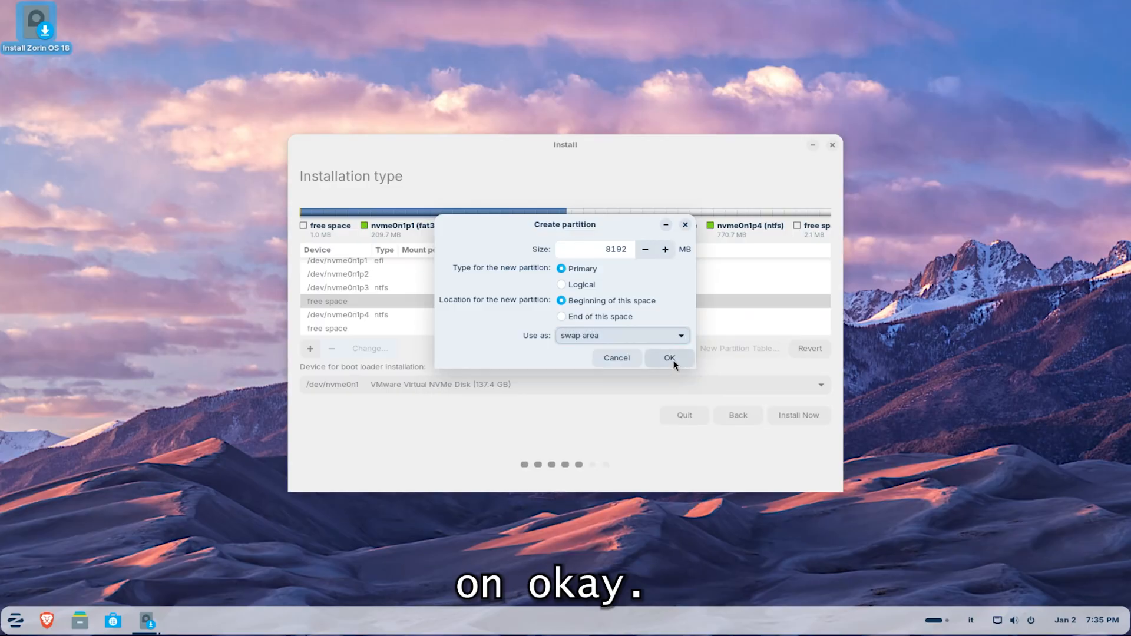
pyautogui.click(673, 359)
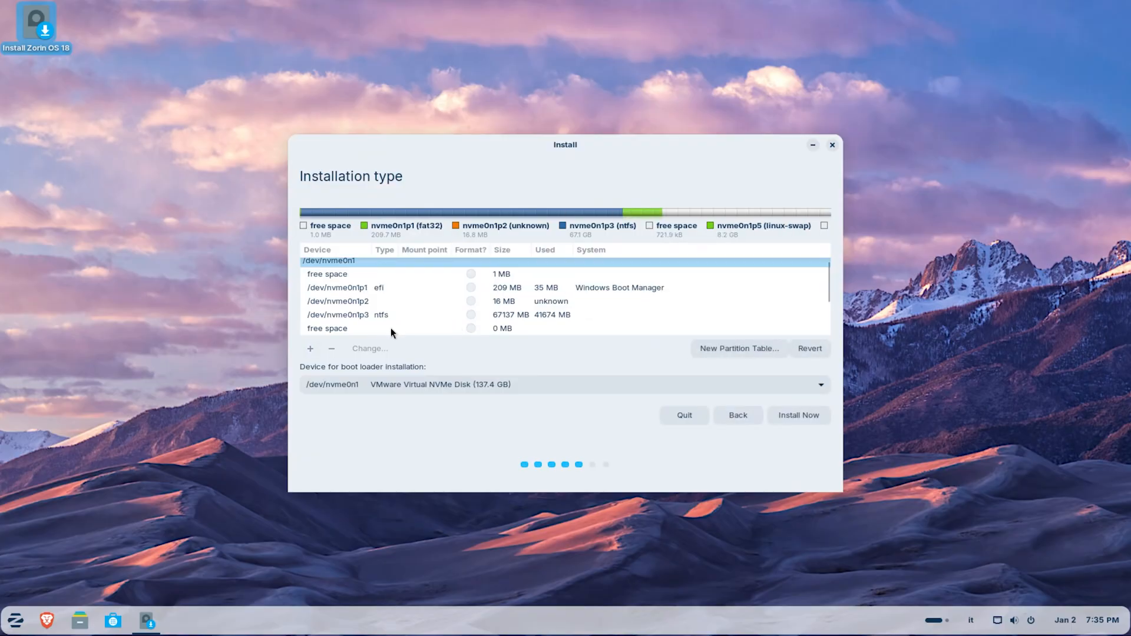
pyautogui.scroll(-4, 624, 285)
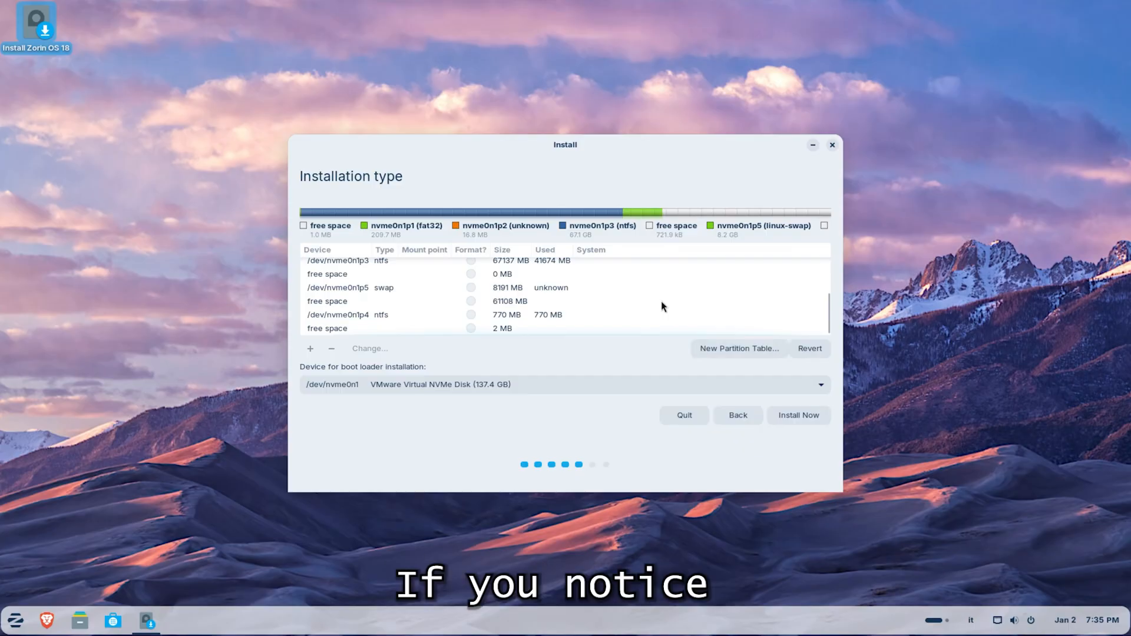
# Create a 61109 MB primary Ext4 partition with mount point / at the beginning of the remaining large free space.
pyautogui.click(366, 301)
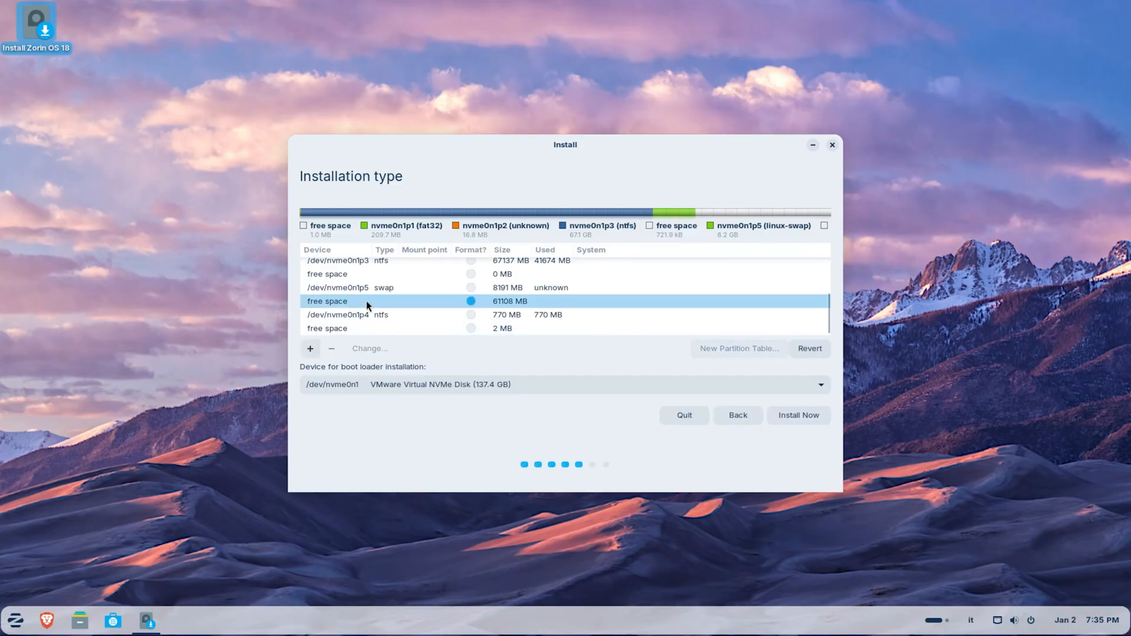
pyautogui.click(310, 349)
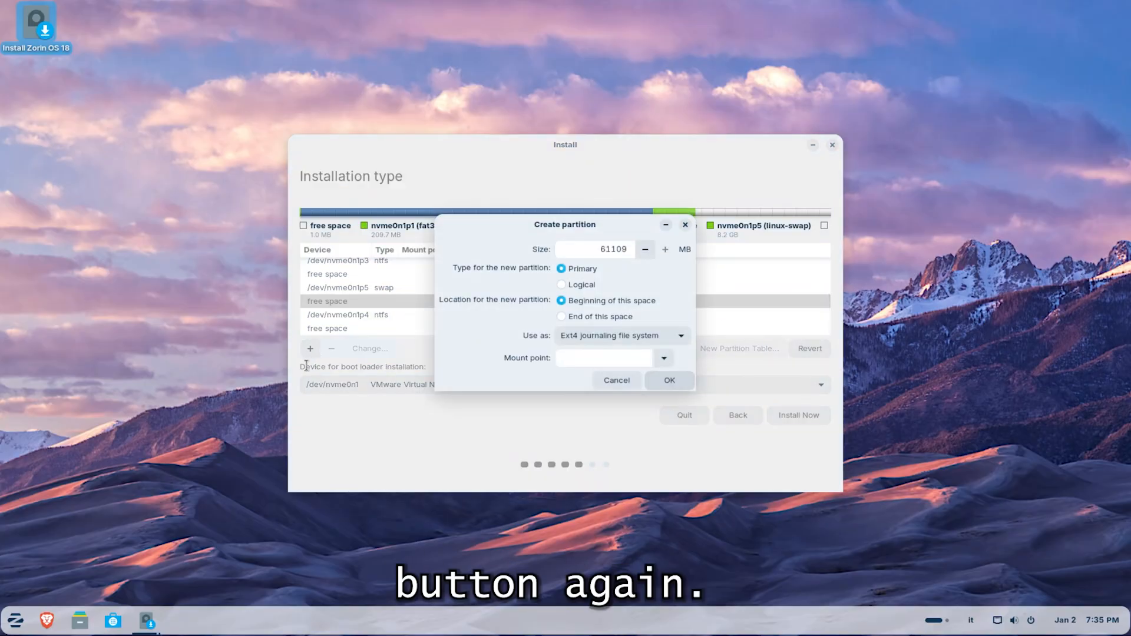
pyautogui.click(662, 360)
pyautogui.click(571, 378)
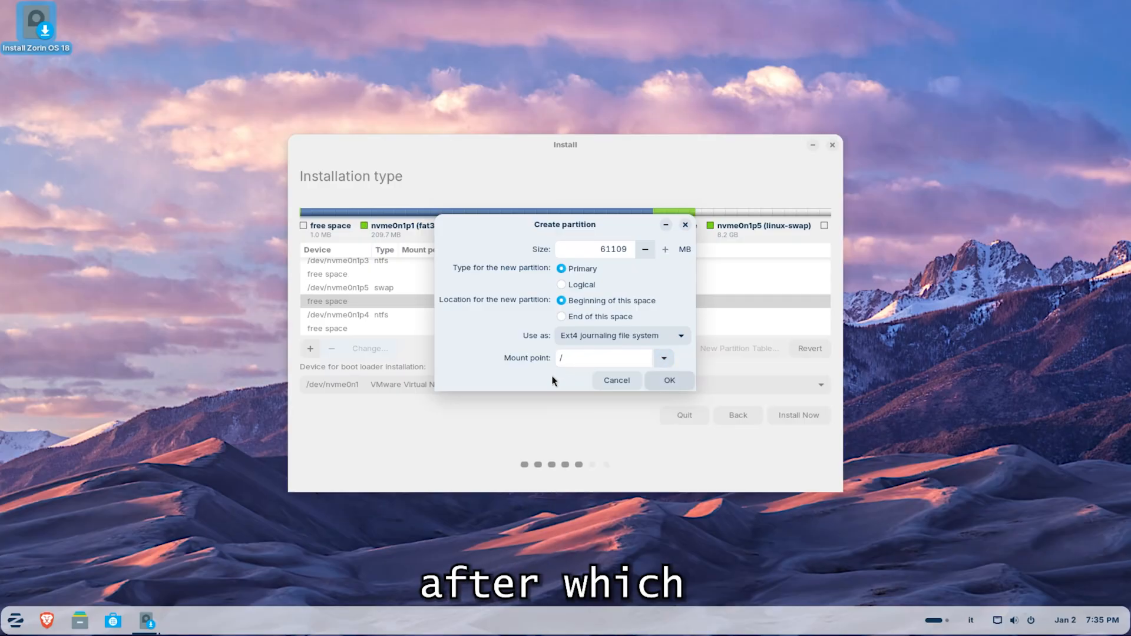
pyautogui.click(676, 383)
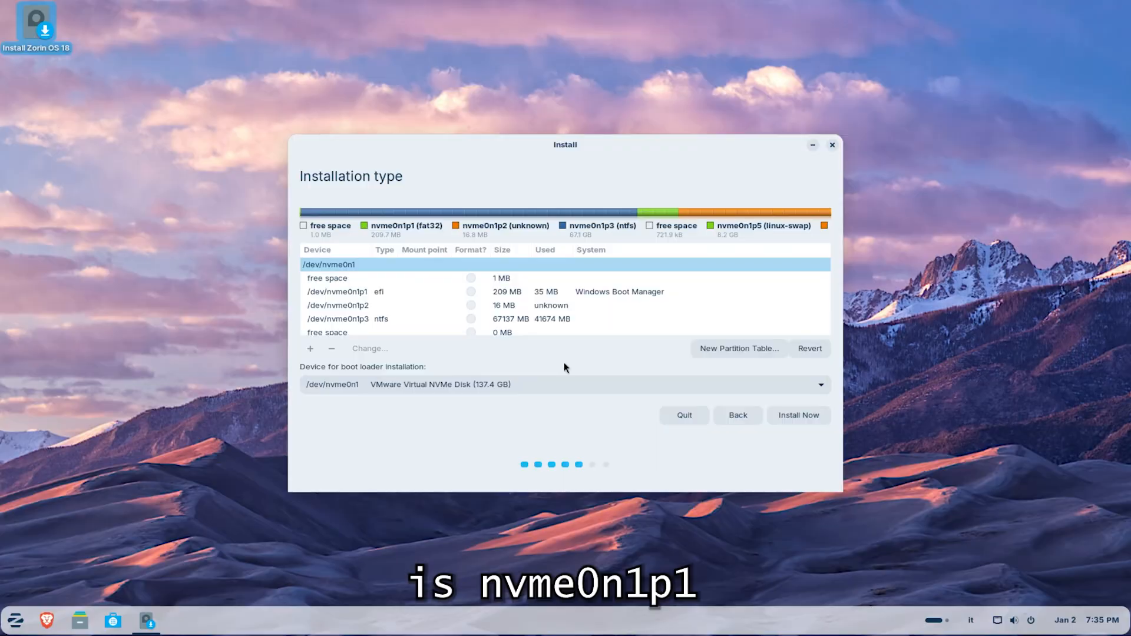
# Start the installation with the boot loader on /dev/nvme0n1, write the partition changes to disk and accept Rome as the location.
pyautogui.click(403, 291)
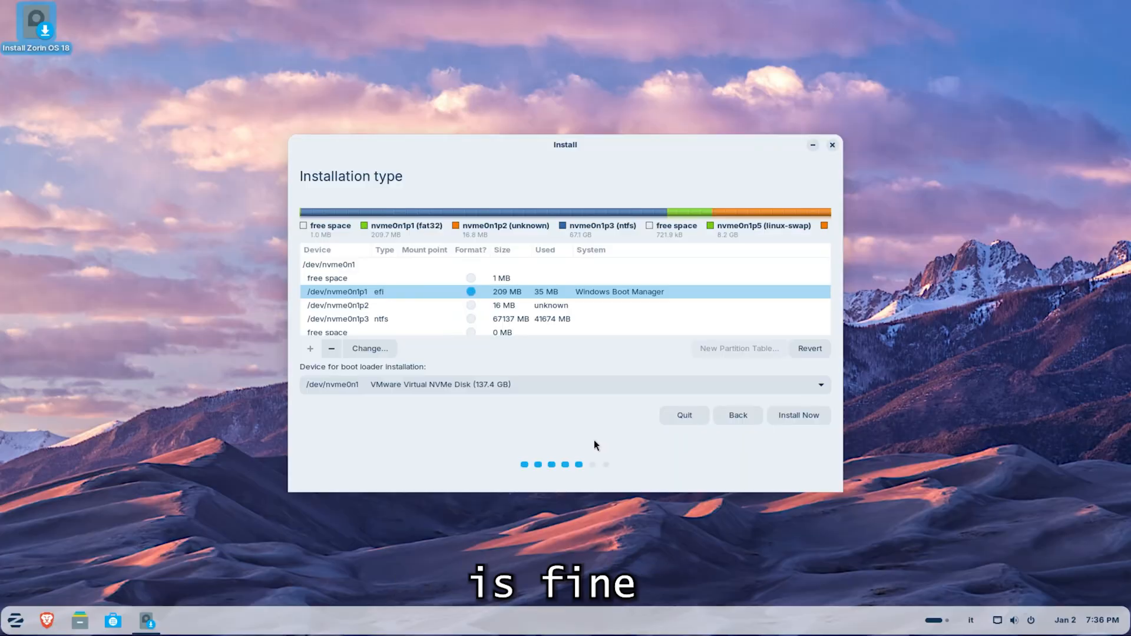
pyautogui.click(794, 416)
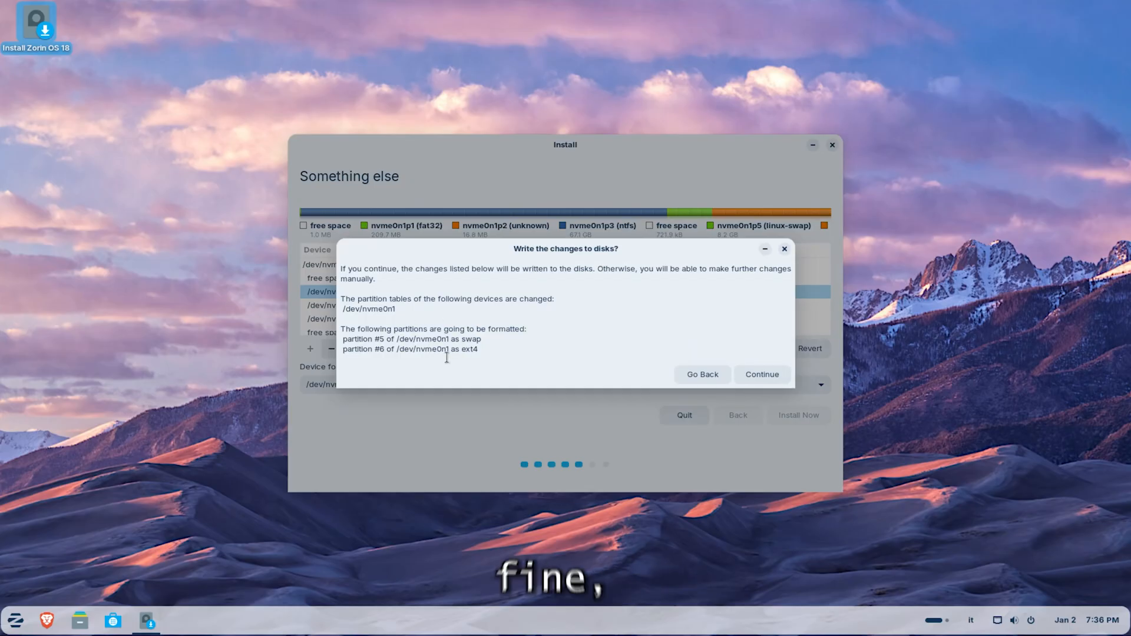
pyautogui.click(761, 376)
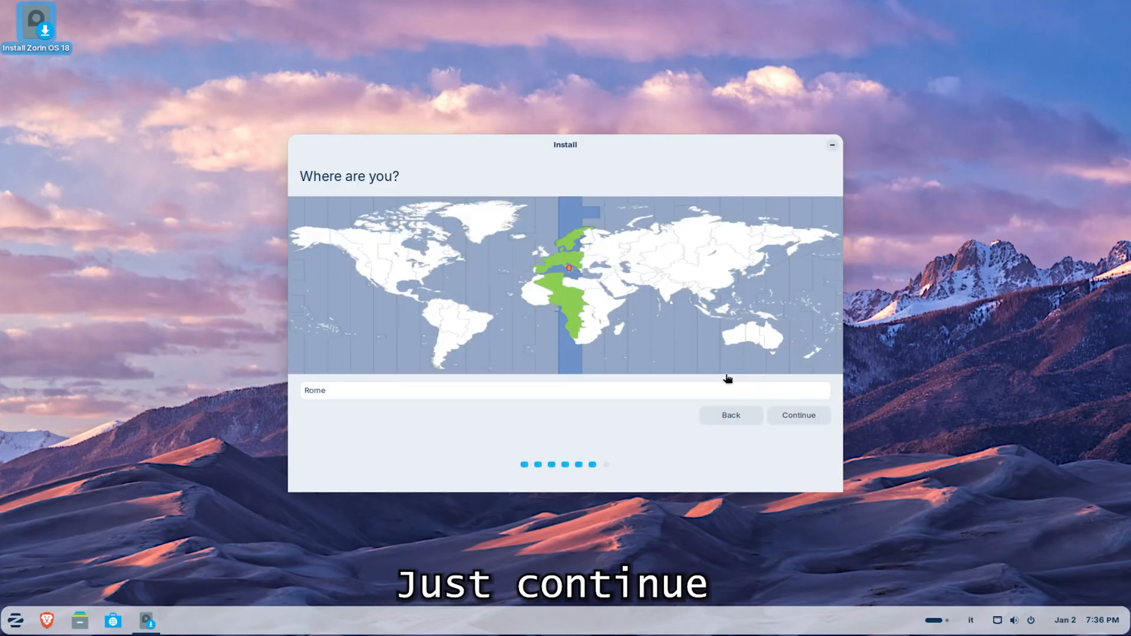
pyautogui.click(789, 415)
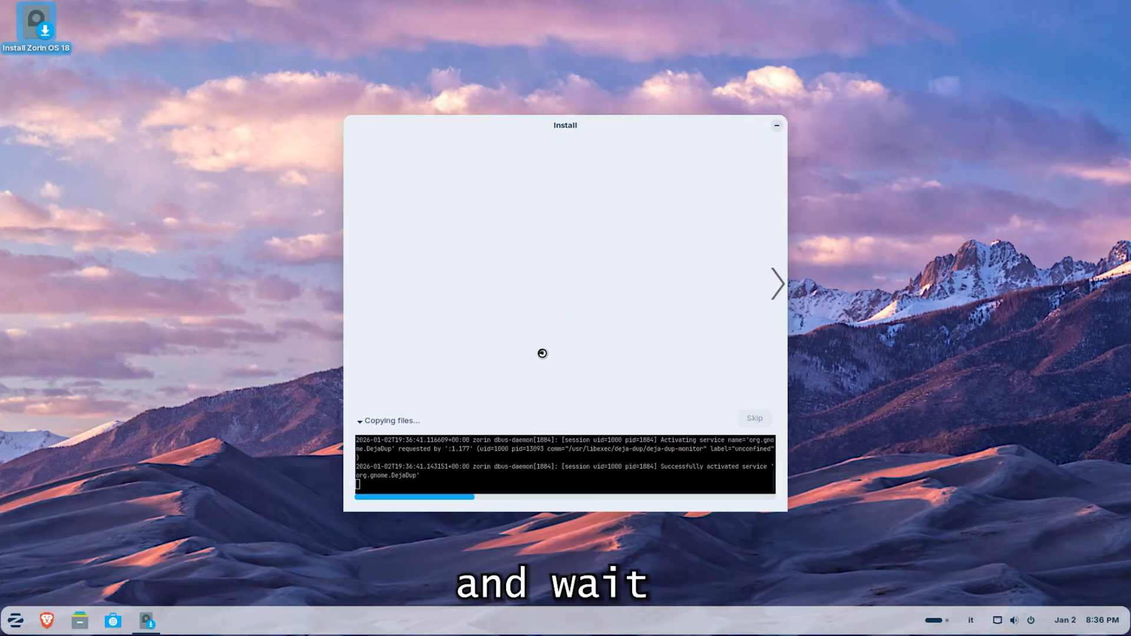
pyautogui.click(366, 423)
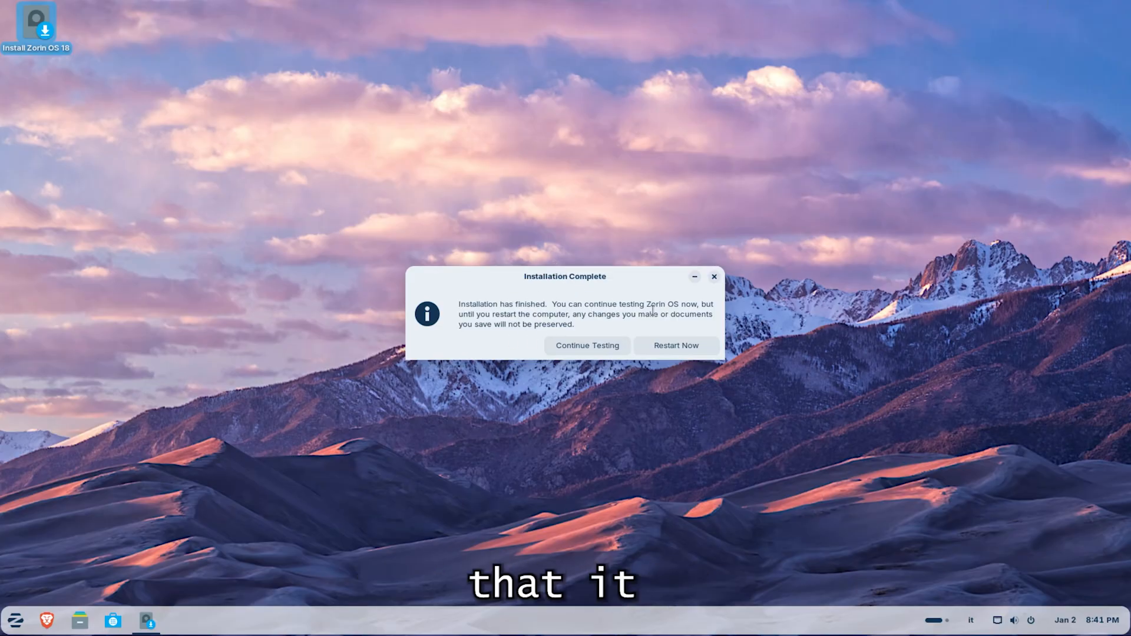
# Restart the computer after the installation, look through the boot menu entries and boot Zorin OS.
pyautogui.click(681, 345)
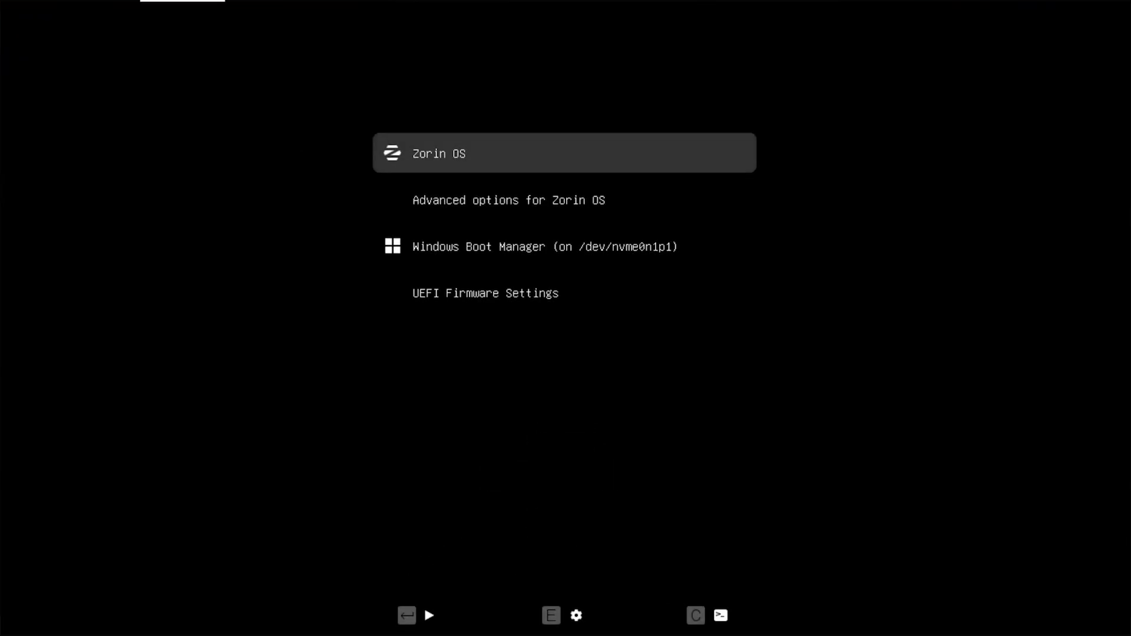
pyautogui.press('Down')
pyautogui.press('Down')
pyautogui.press('Down')
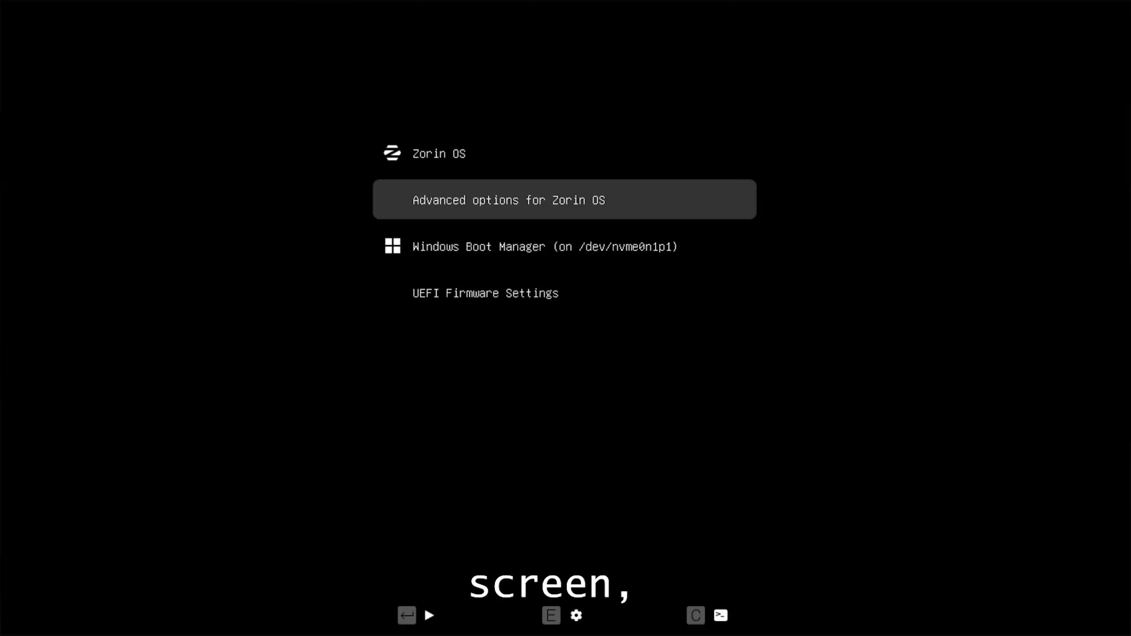
pyautogui.press('Up')
pyautogui.press('Down')
pyautogui.press('Down')
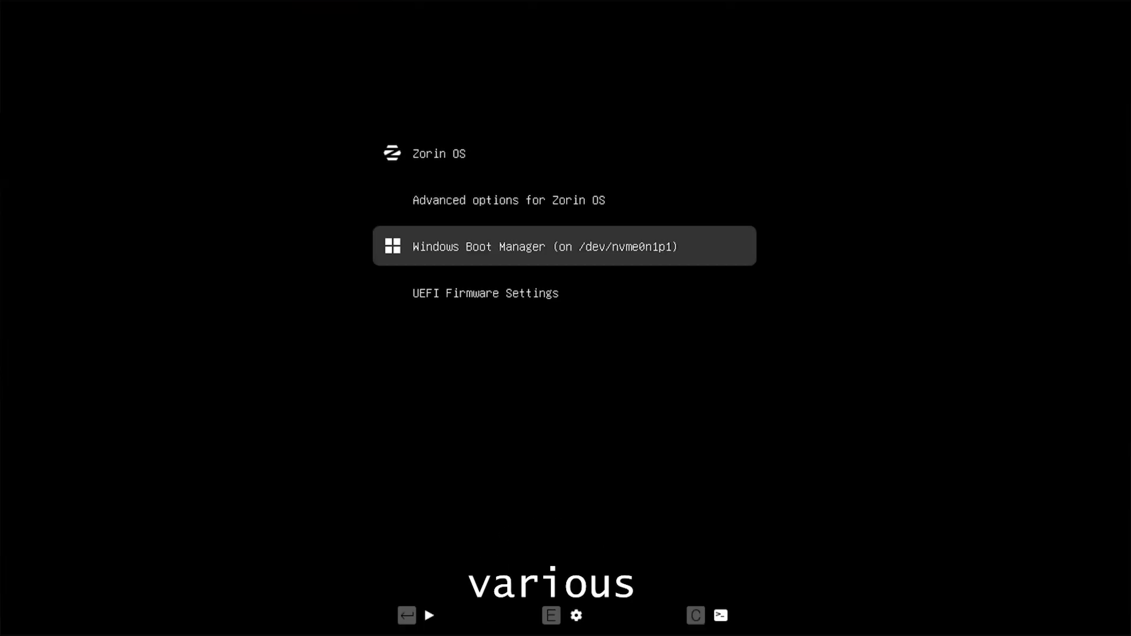
pyautogui.press('Up')
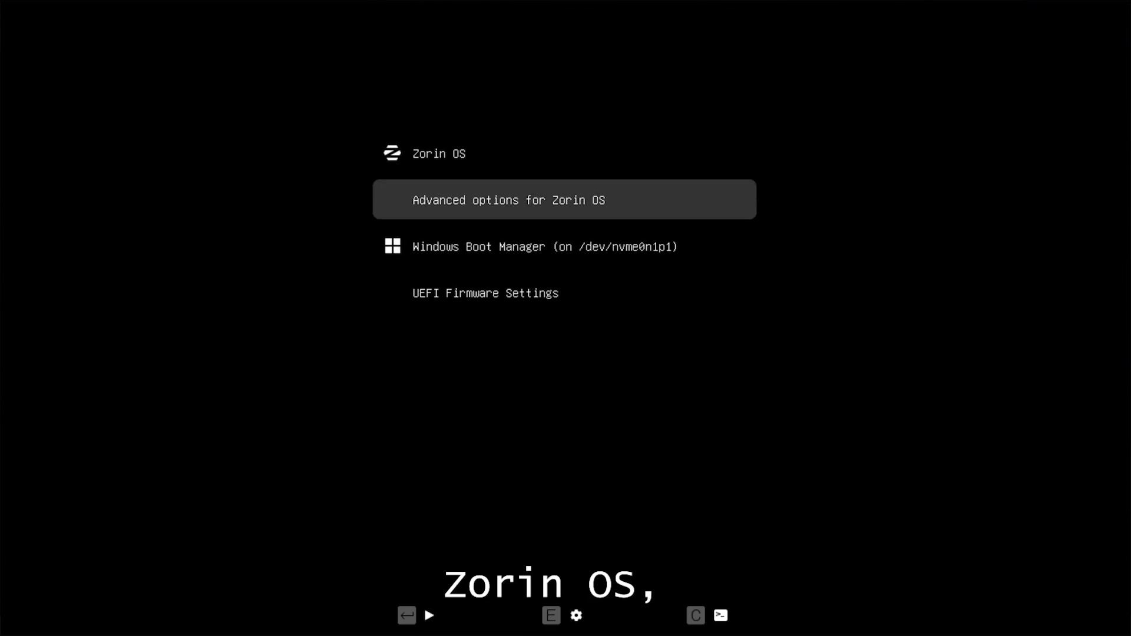
pyautogui.press('Up')
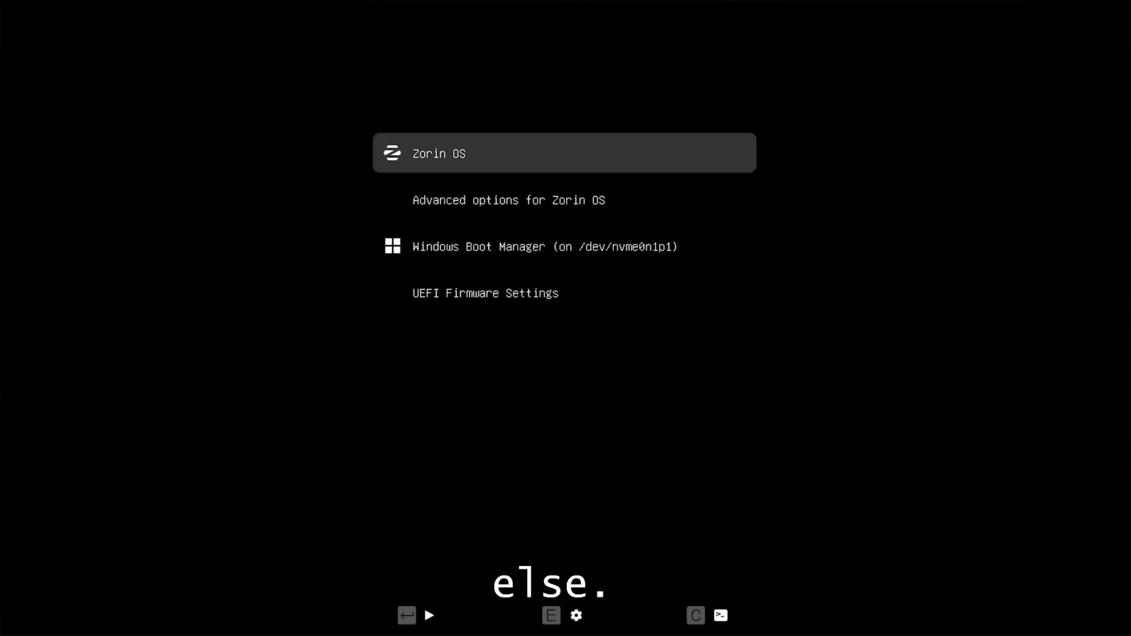
pyautogui.press('Return')
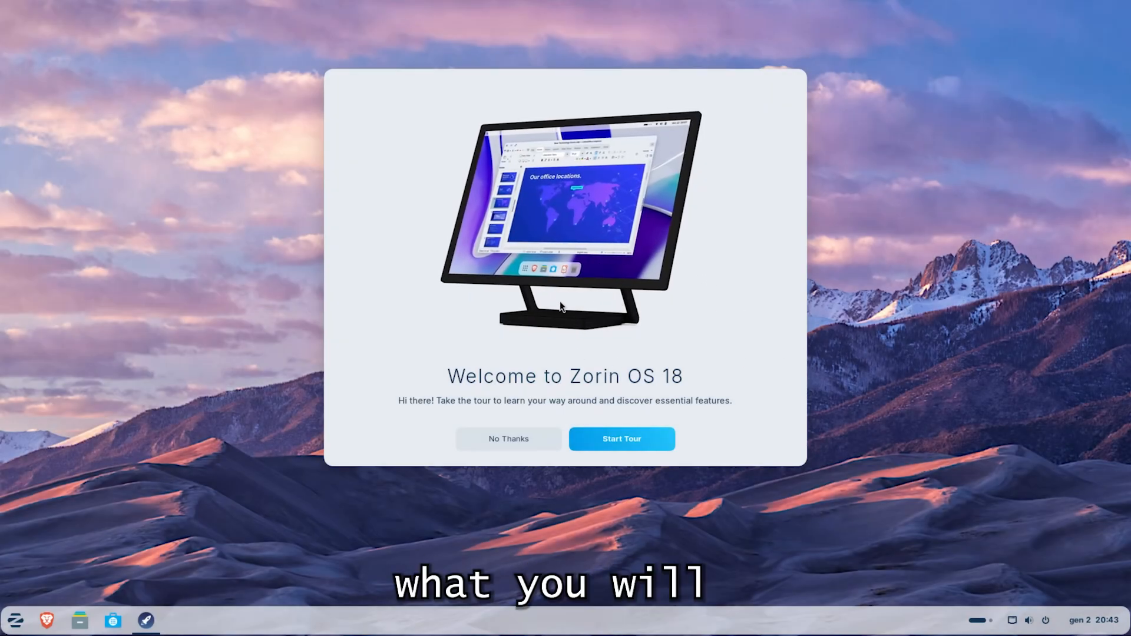
# Go through the Welcome to Zorin OS 18 tour to its end and close it.
pyautogui.click(619, 440)
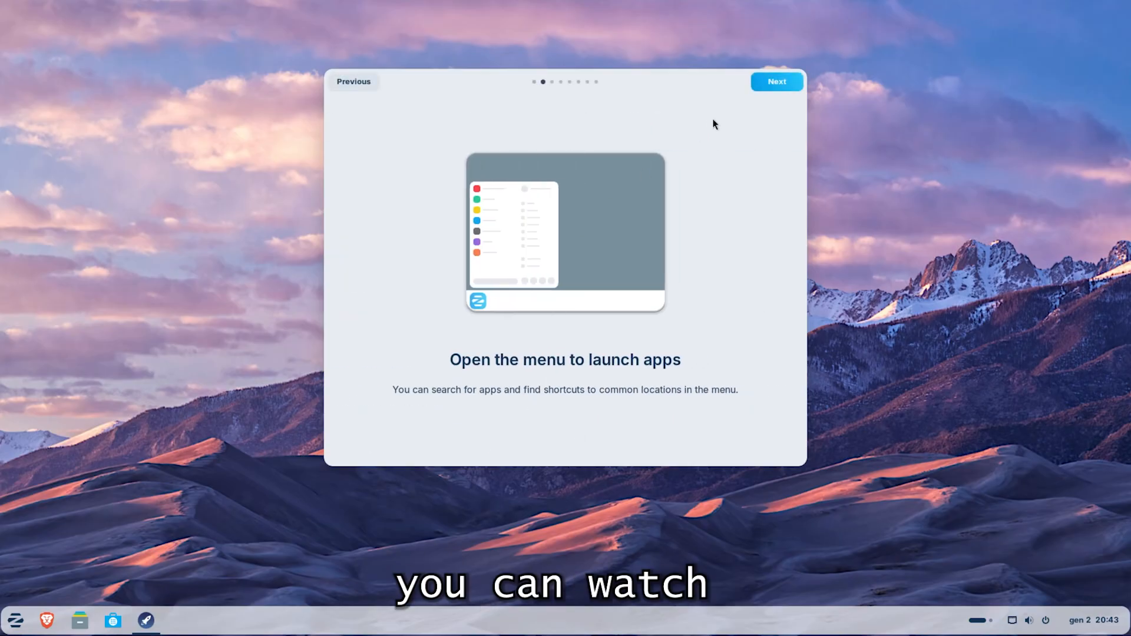
pyautogui.click(777, 83)
pyautogui.click(777, 82)
pyautogui.click(778, 82)
pyautogui.click(778, 82)
pyautogui.click(778, 82)
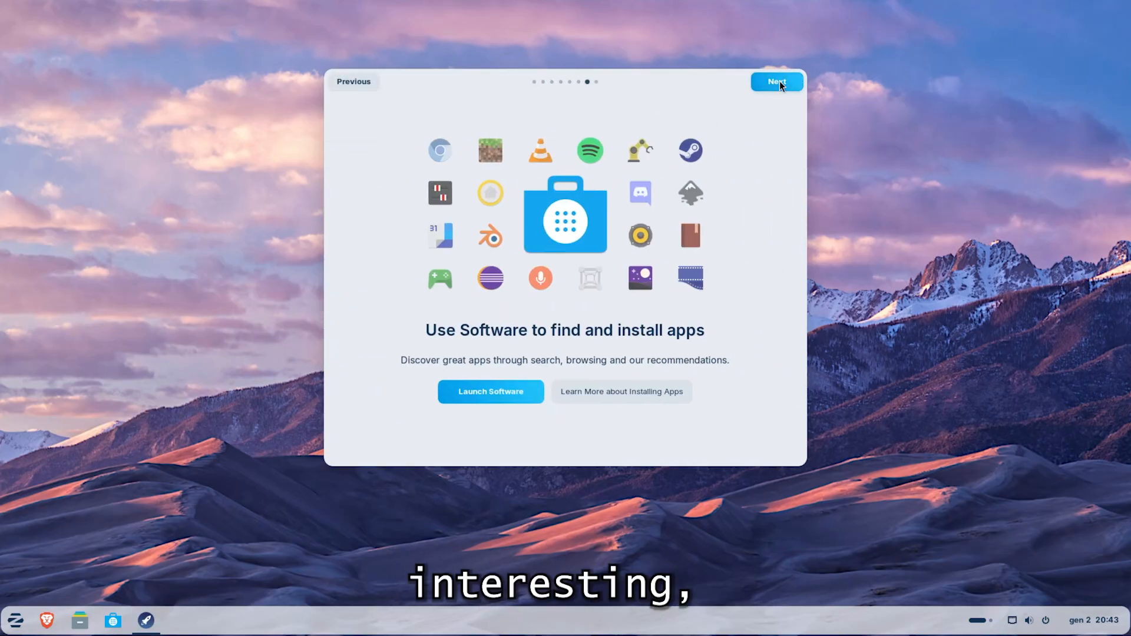
pyautogui.click(778, 82)
pyautogui.click(778, 82)
pyautogui.moveTo(493, 256); pyautogui.dragTo(666, 315)
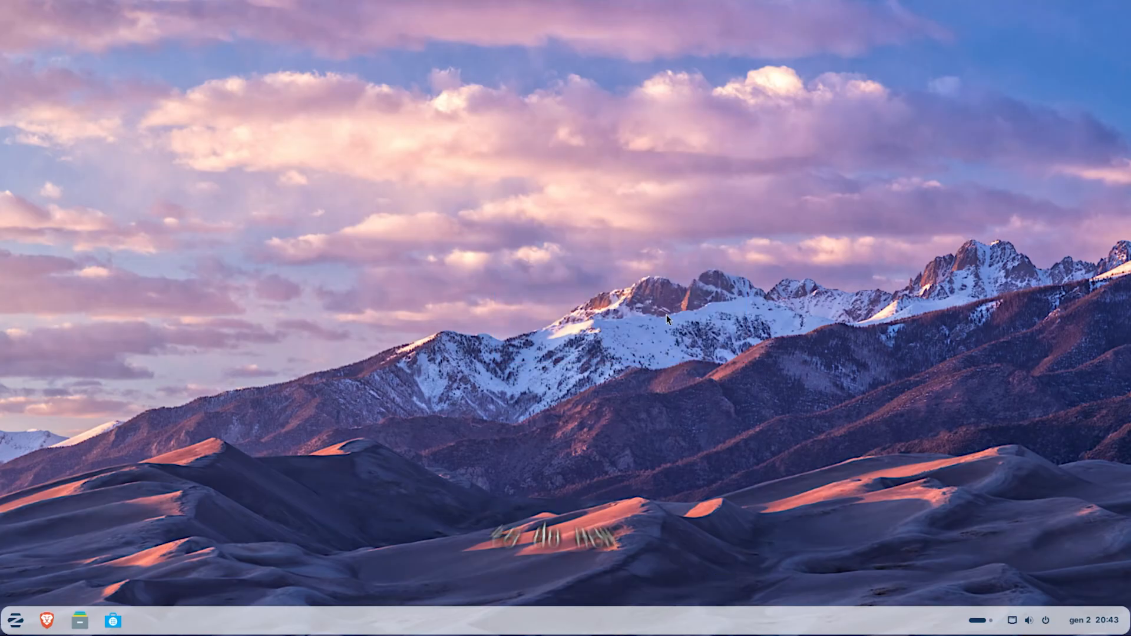
# Install all the offered software updates from the System settings, and close the updater and the settings.
pyautogui.click(16, 620)
pyautogui.click(253, 523)
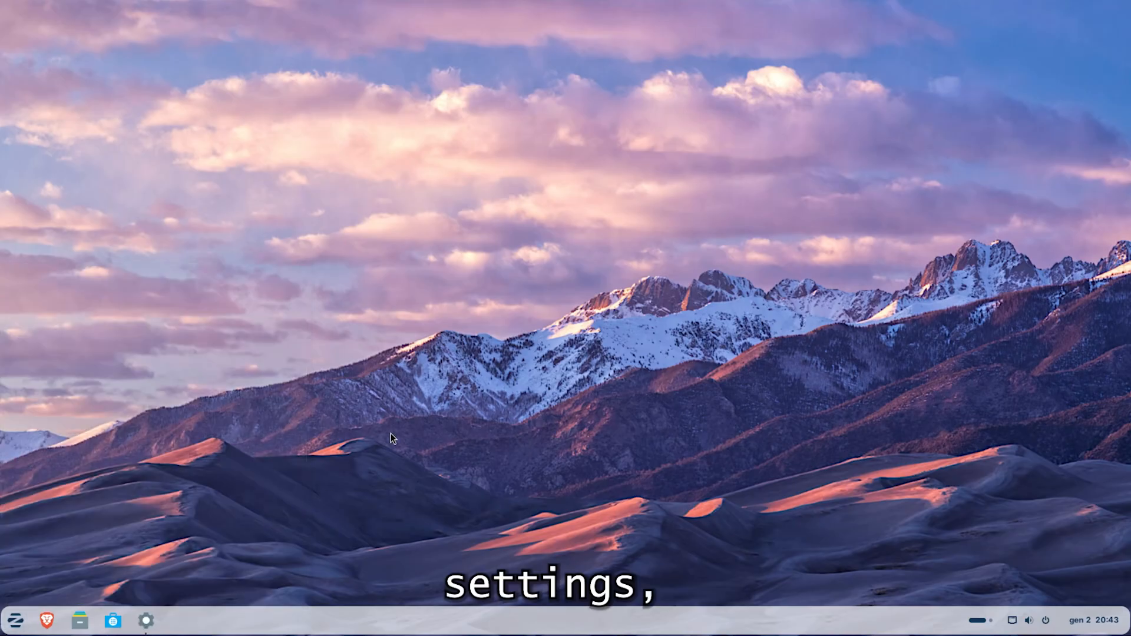
pyautogui.scroll(-5, 263, 371)
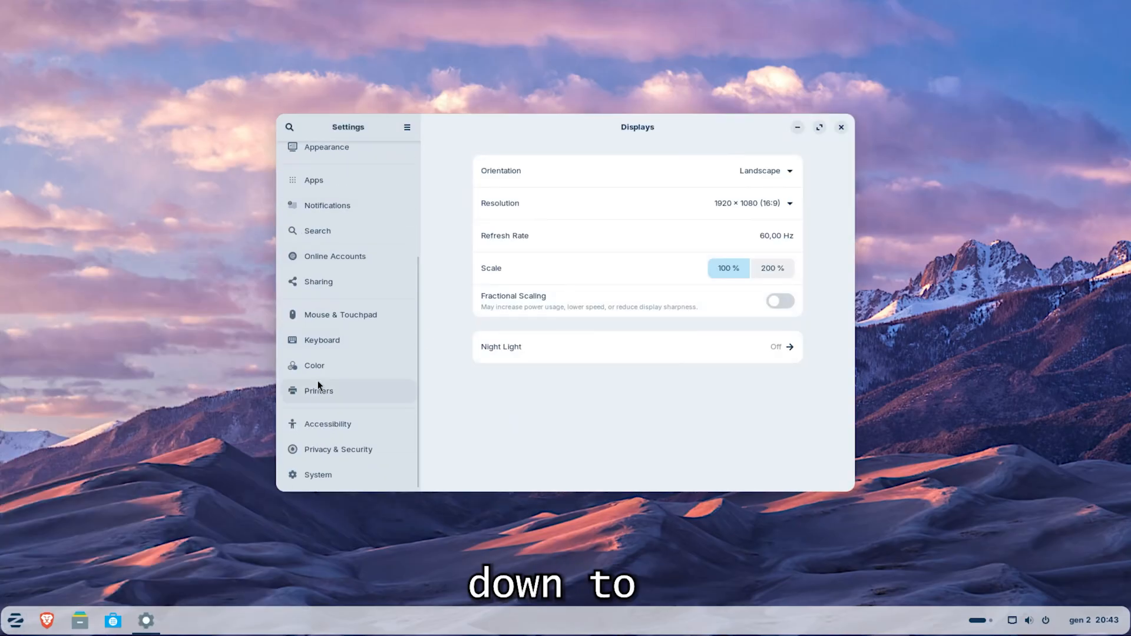
pyautogui.click(319, 472)
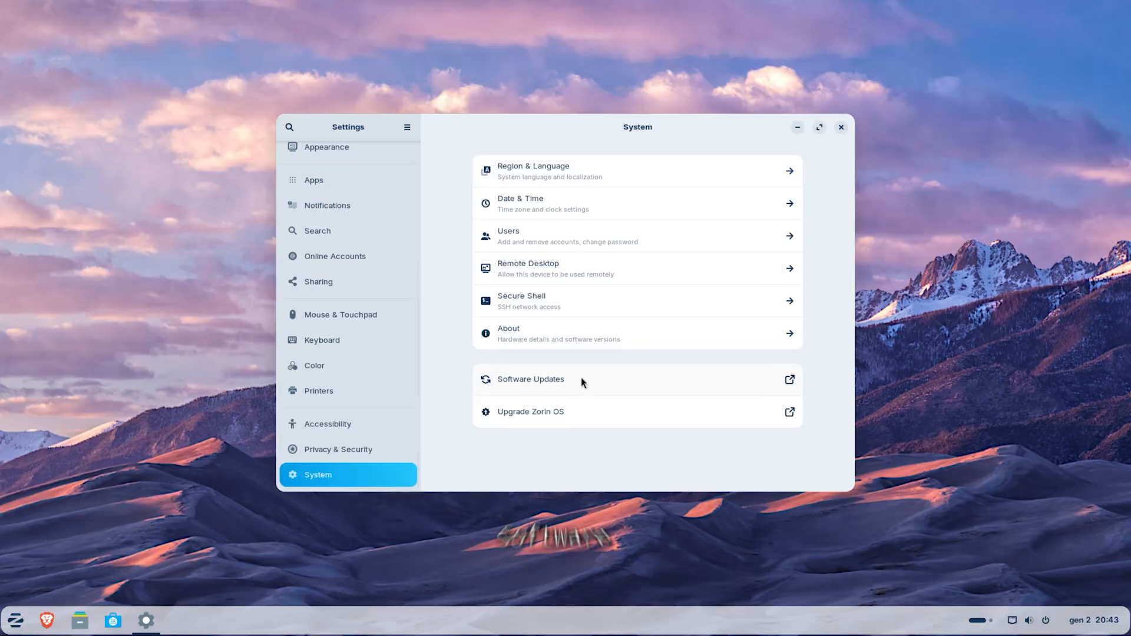
pyautogui.click(628, 381)
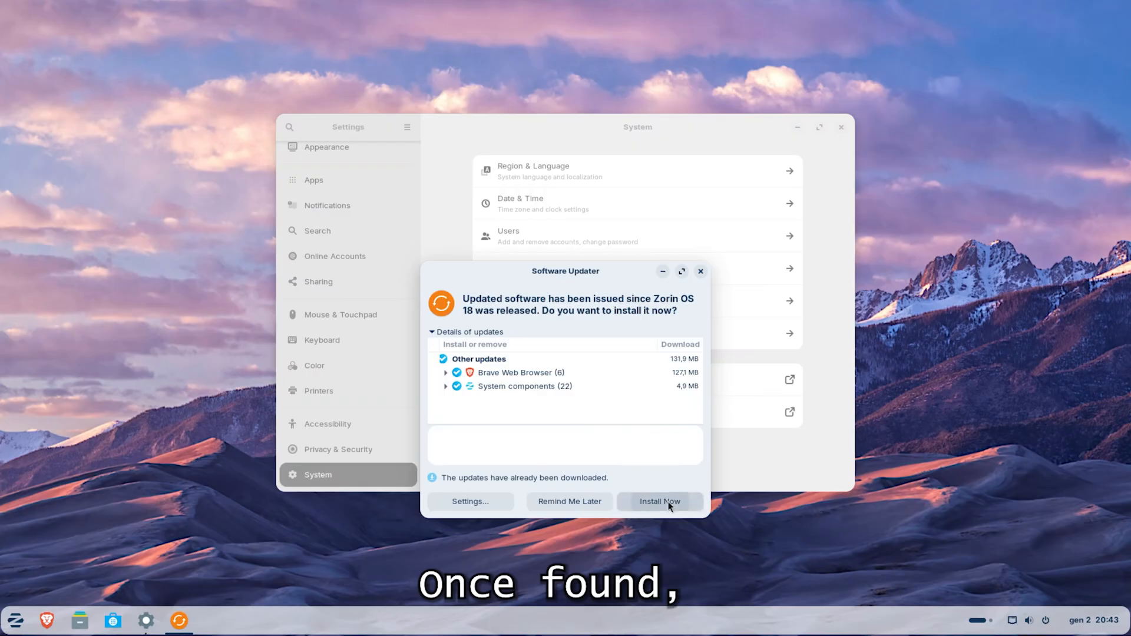
pyautogui.click(667, 503)
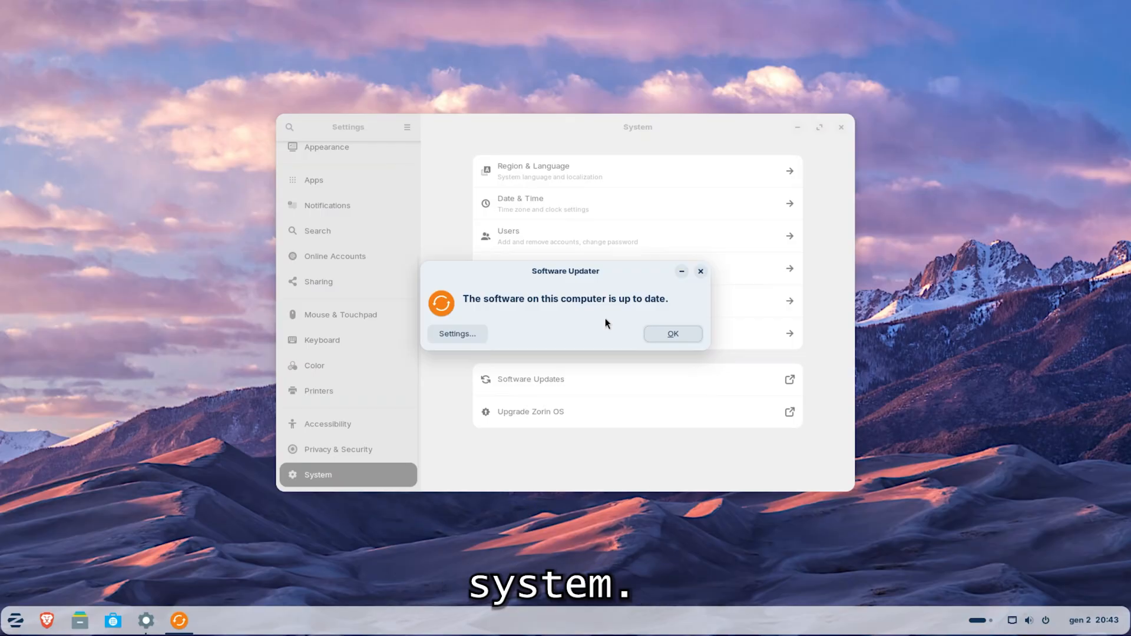
pyautogui.click(673, 334)
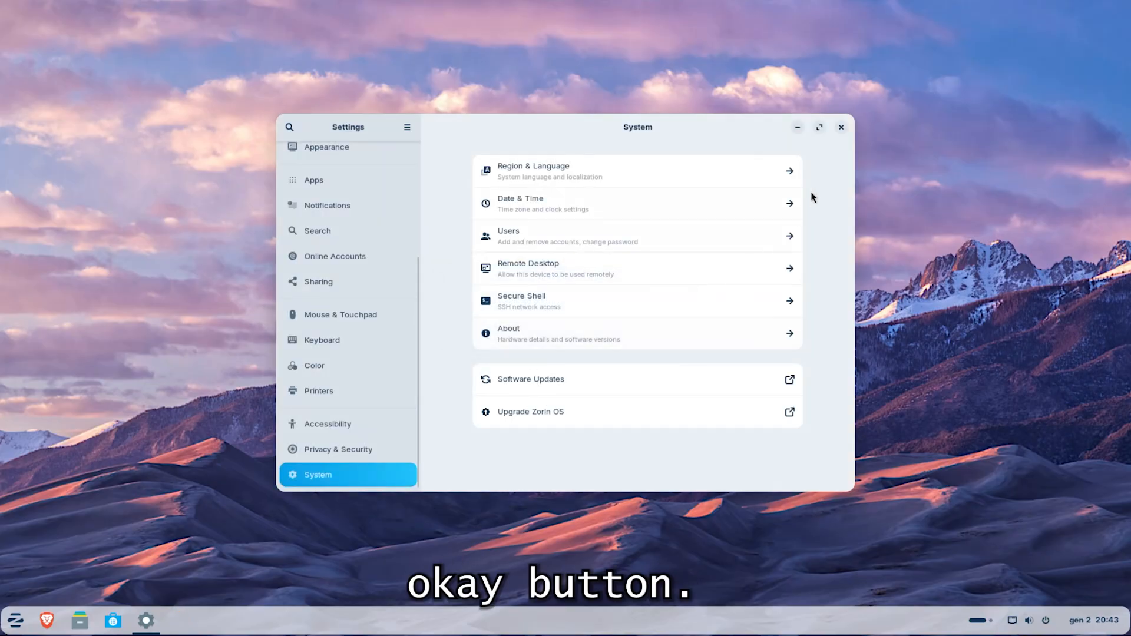
pyautogui.click(841, 127)
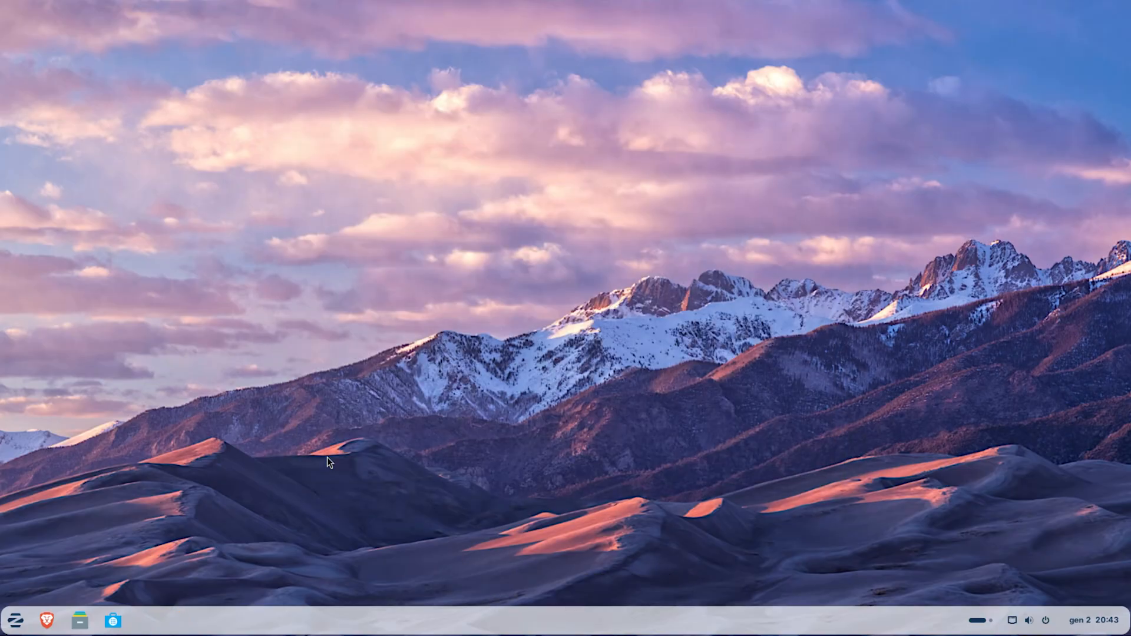
# Restart the computer from the Zorin OS desktop after the software updates.
pyautogui.click(20, 618)
pyautogui.click(274, 586)
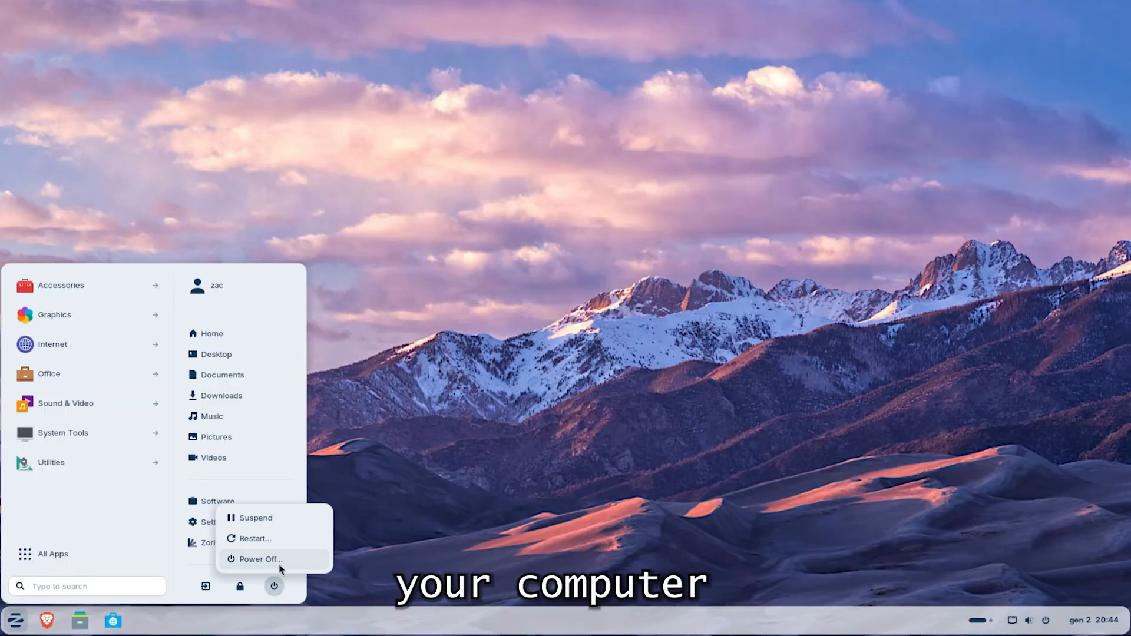
pyautogui.click(281, 538)
pyautogui.click(631, 353)
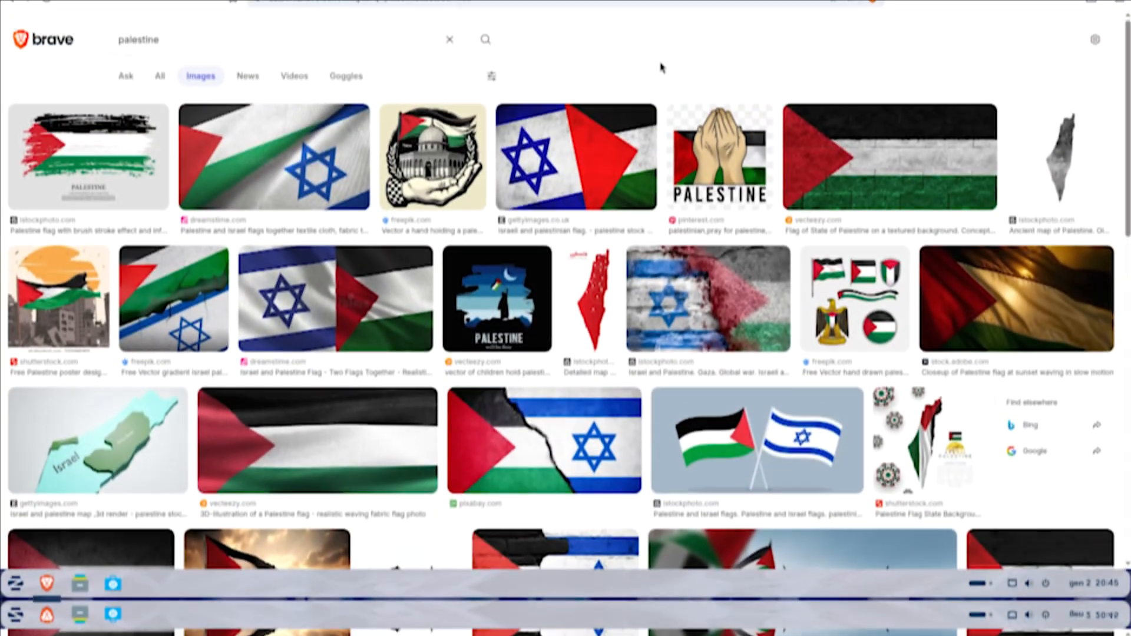
# Look through the Brave image search results for "palestine" to try out web browsing, and close the browser tab.
pyautogui.scroll(-10, 1121, 327)
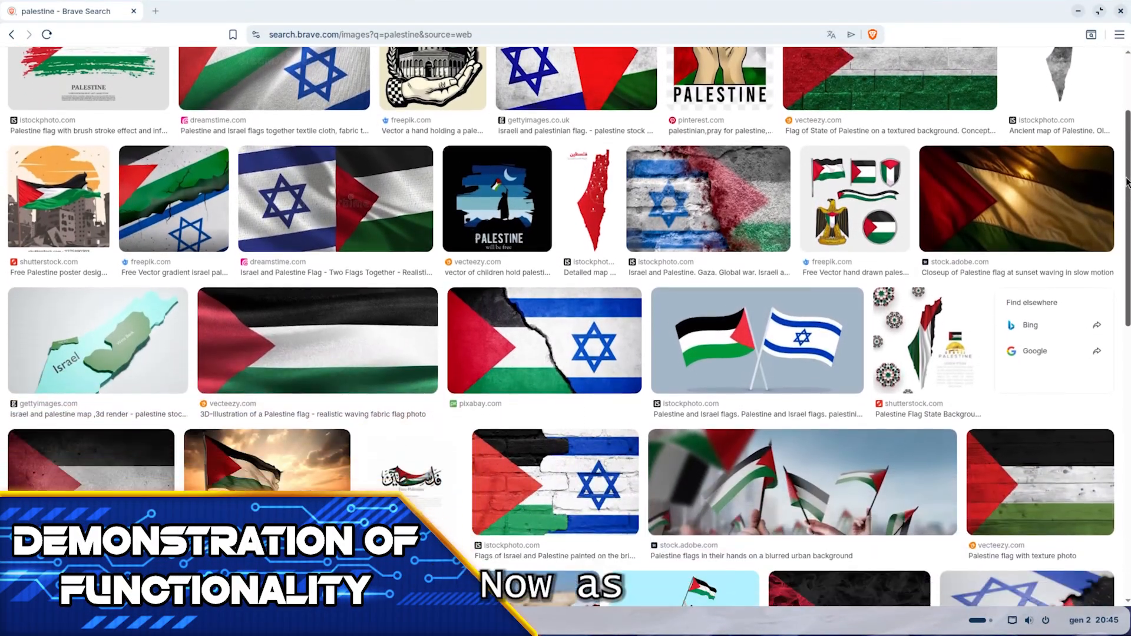
pyautogui.scroll(-15, 1121, 327)
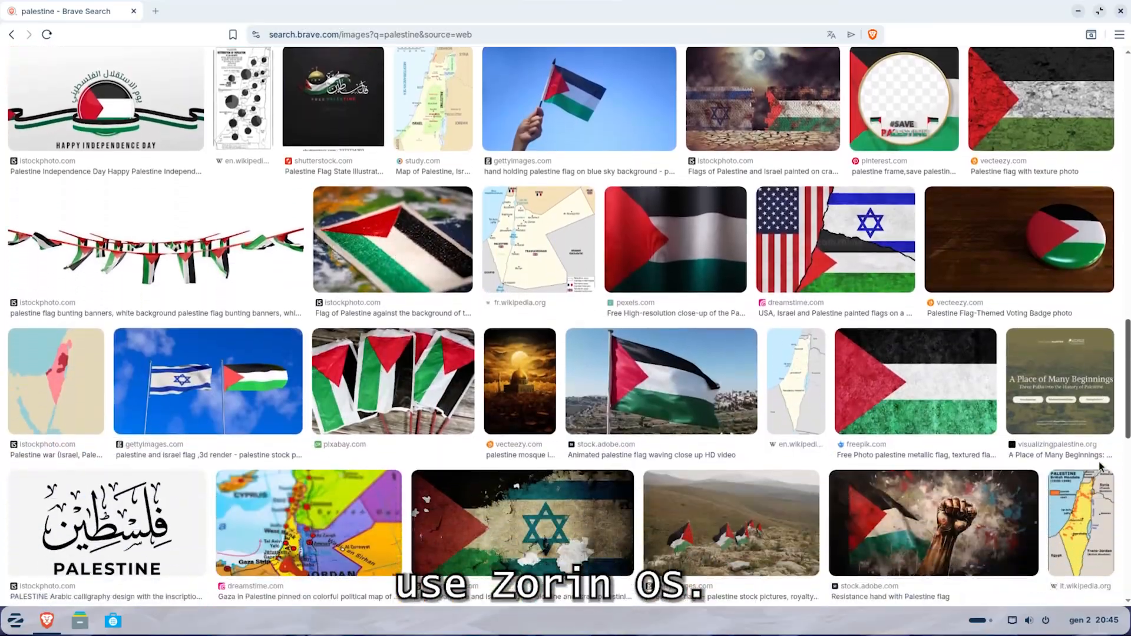
pyautogui.scroll(-5, 1090, 595)
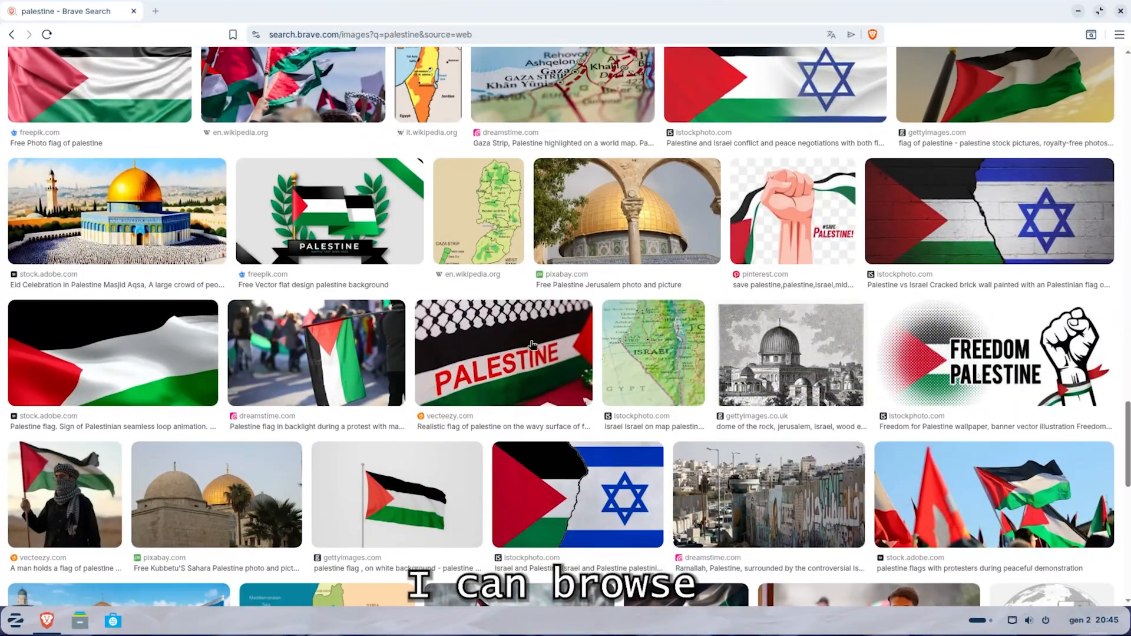
pyautogui.click(156, 11)
pyautogui.click(133, 10)
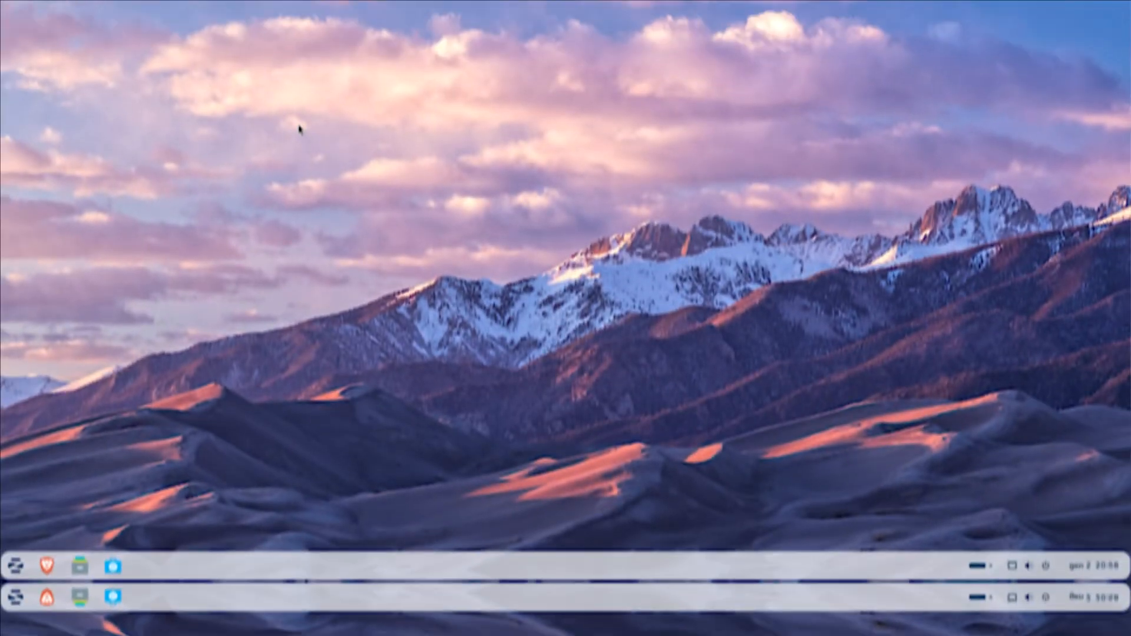
pyautogui.moveTo(303, 184); pyautogui.dragTo(847, 472)
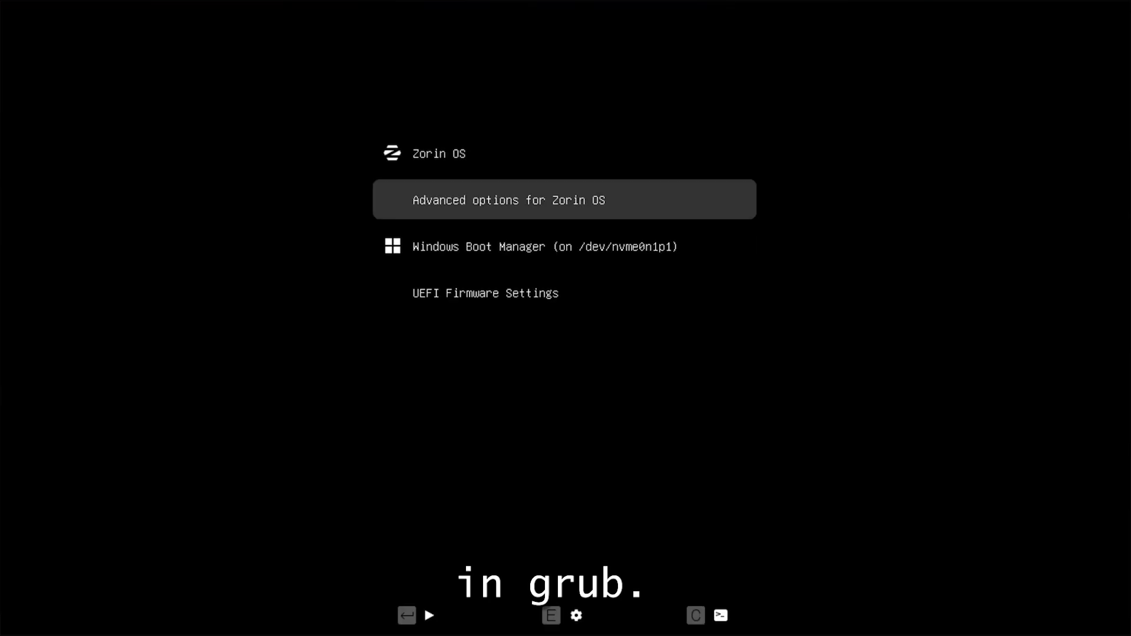
# Boot into Windows and open "Create and format hard disk partitions" in a maximized window.
pyautogui.press('Down')
pyautogui.press('Return')
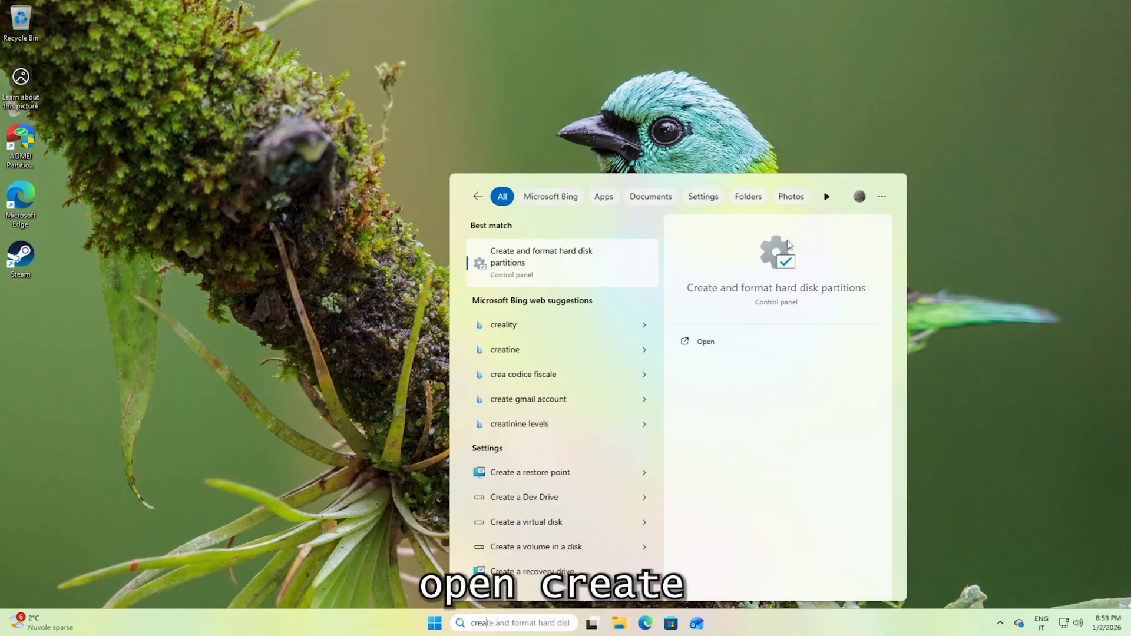
pyautogui.click(723, 337)
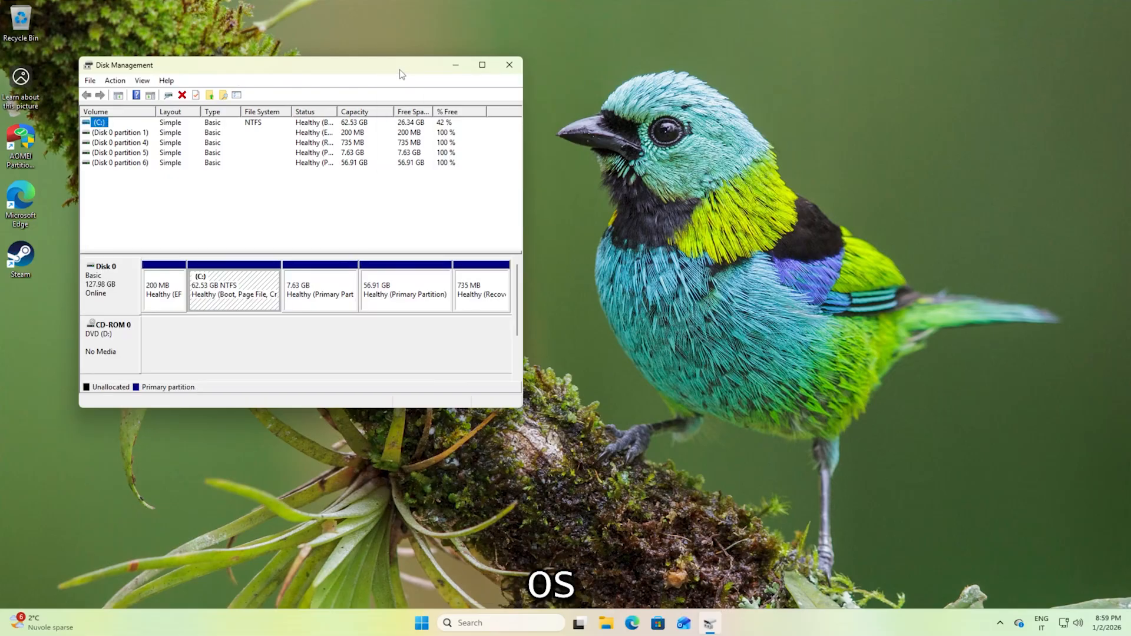
pyautogui.moveTo(399, 71); pyautogui.dragTo(540, 94)
pyautogui.click(625, 87)
# Delete the two Zorin OS partitions on Disk 0, the 7.63 GB and the 56.91 GB primary partition, accepting the warnings.
pyautogui.click(561, 239)
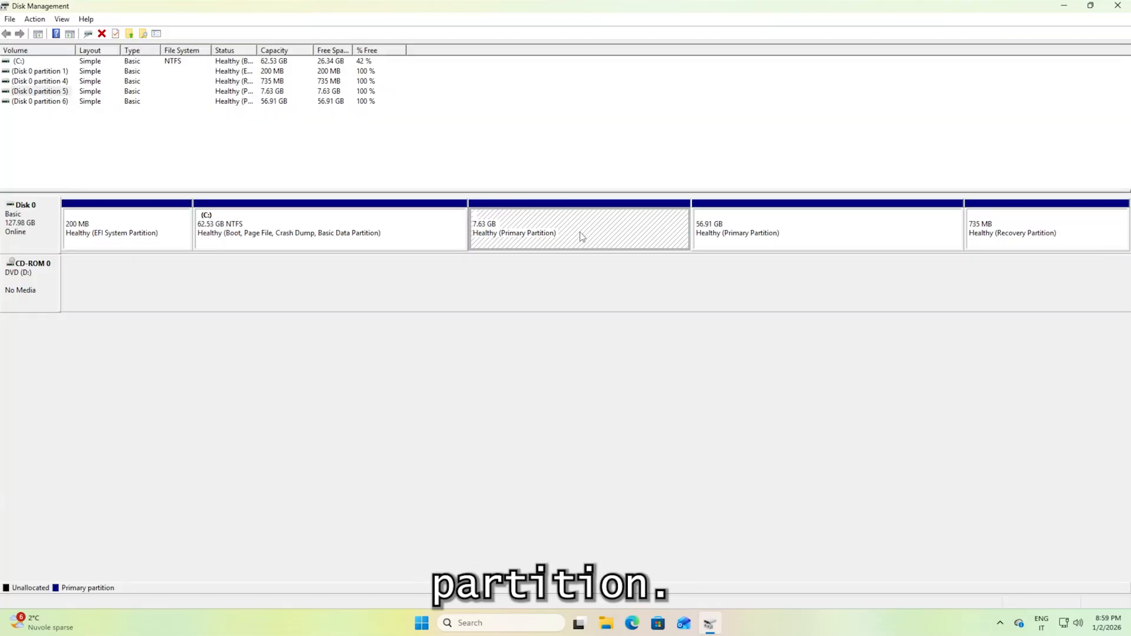
pyautogui.rightClick(580, 235)
pyautogui.click(624, 354)
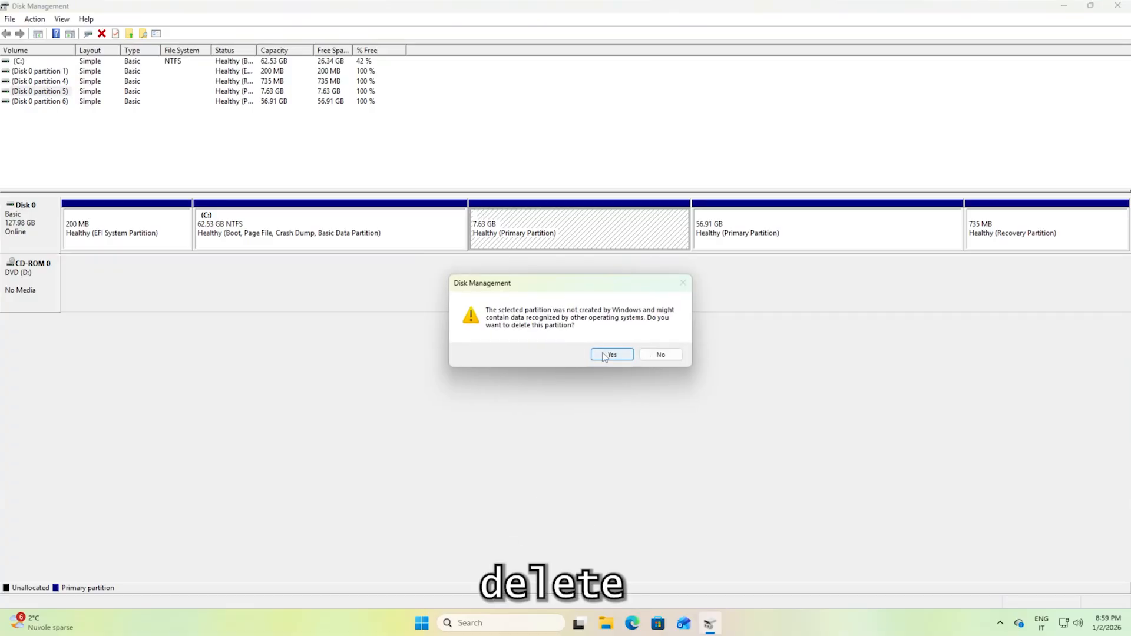
pyautogui.click(609, 354)
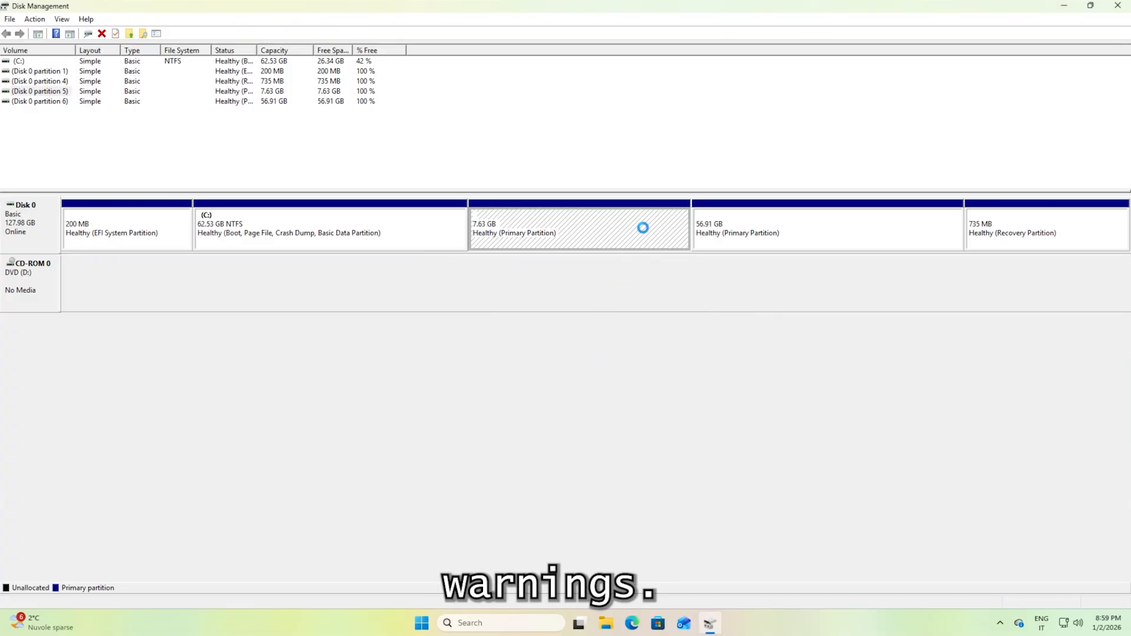
pyautogui.rightClick(756, 231)
pyautogui.click(785, 352)
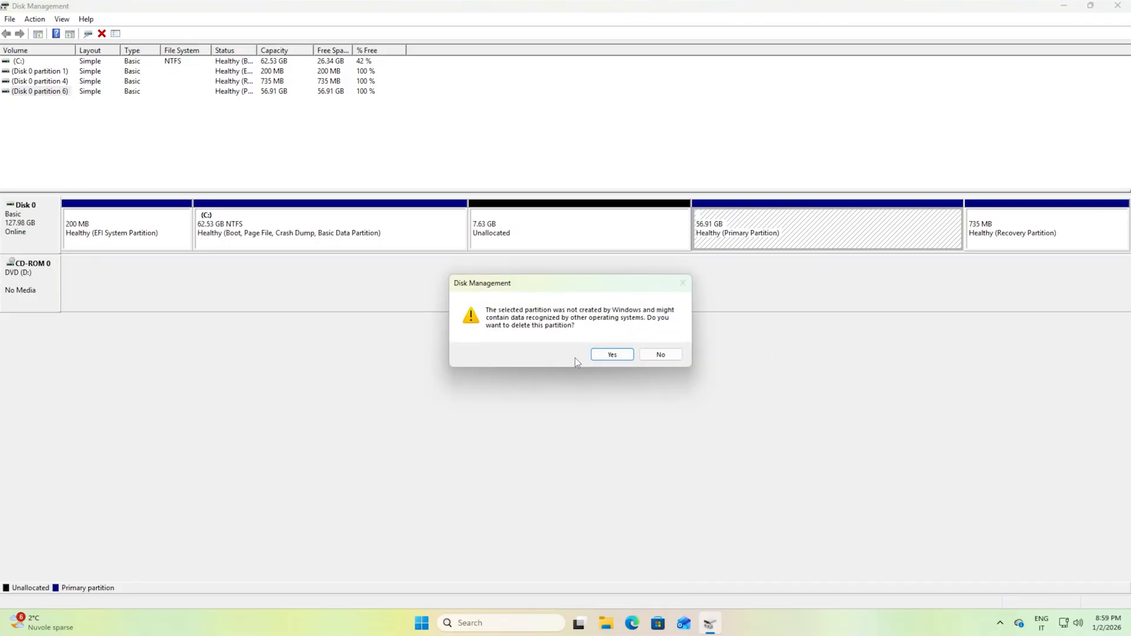
pyautogui.click(612, 355)
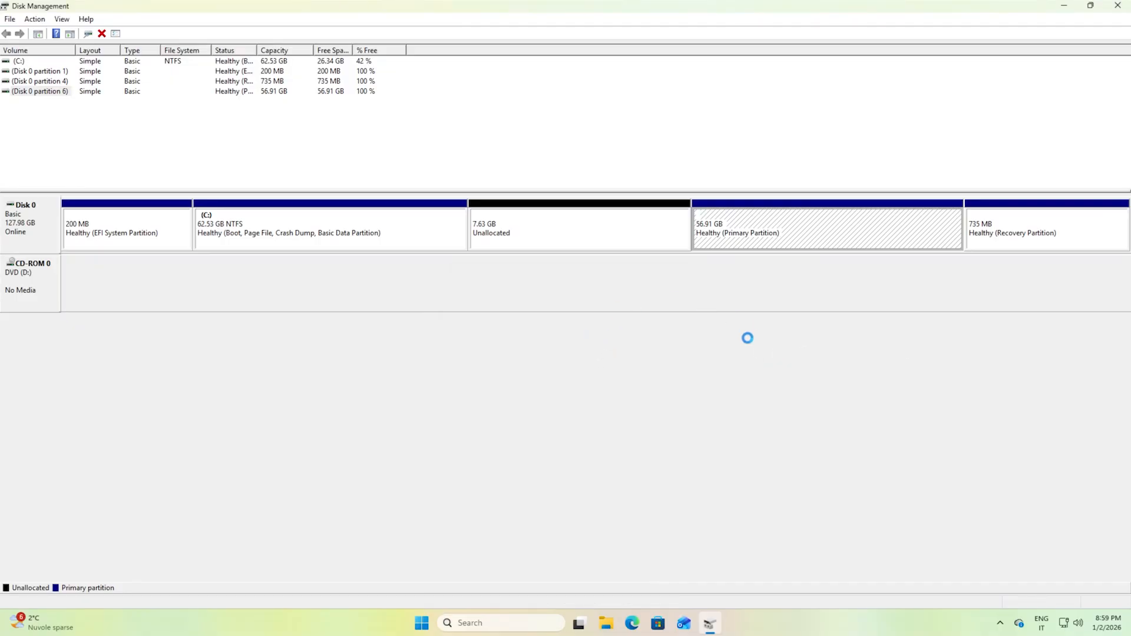
# Extend the C: volume with all 66089 MB of adjacent unallocated space, and close Disk Management.
pyautogui.click(382, 237)
pyautogui.rightClick(446, 238)
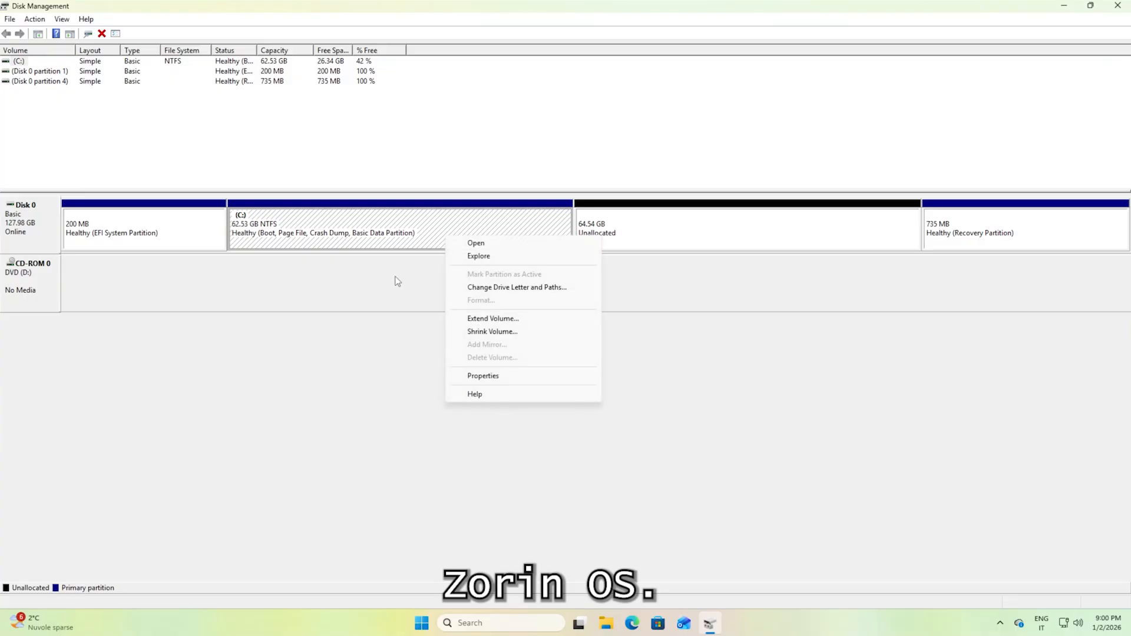
pyautogui.click(531, 319)
pyautogui.click(589, 414)
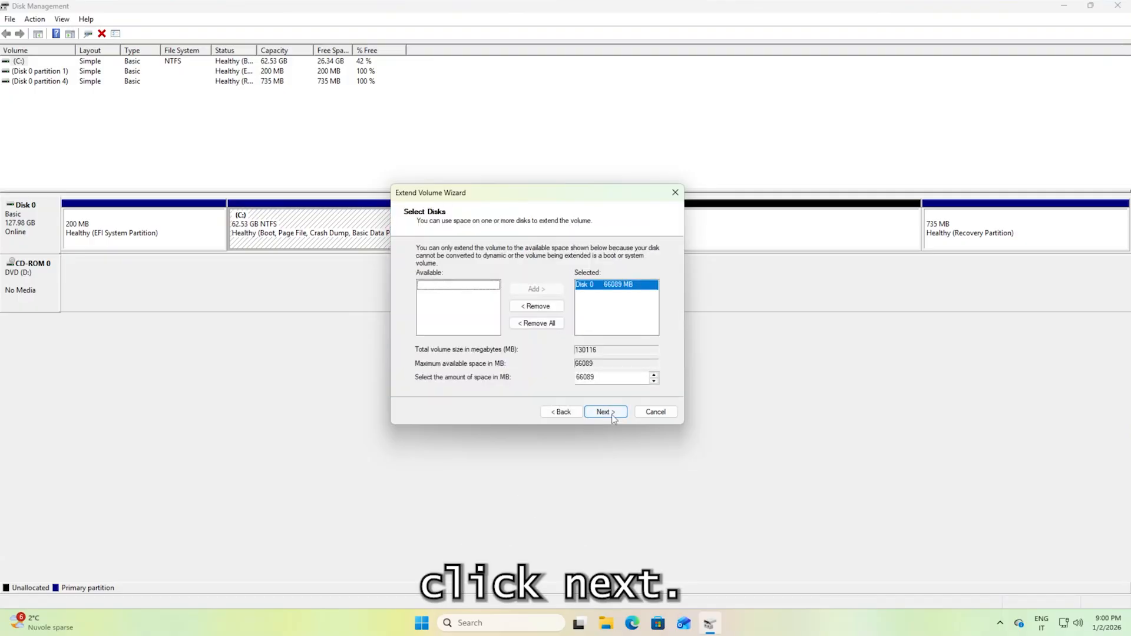
pyautogui.click(609, 413)
pyautogui.click(608, 412)
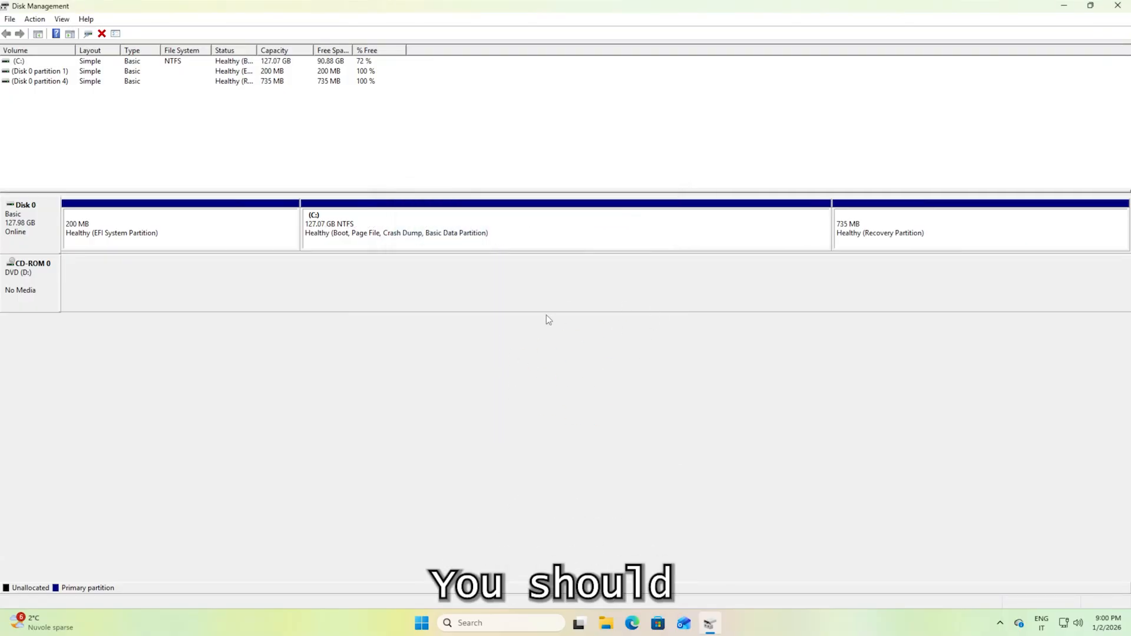
pyautogui.click(1119, 6)
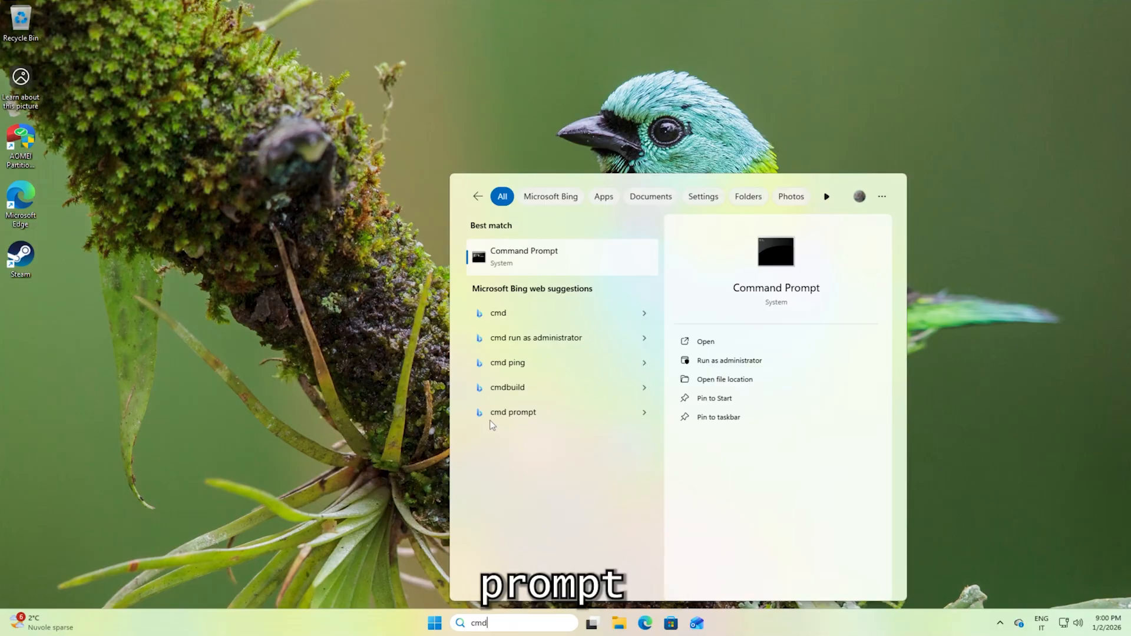
# Start diskpart in an administrator Command Prompt and list the disks.
pyautogui.click(723, 361)
pyautogui.click(487, 404)
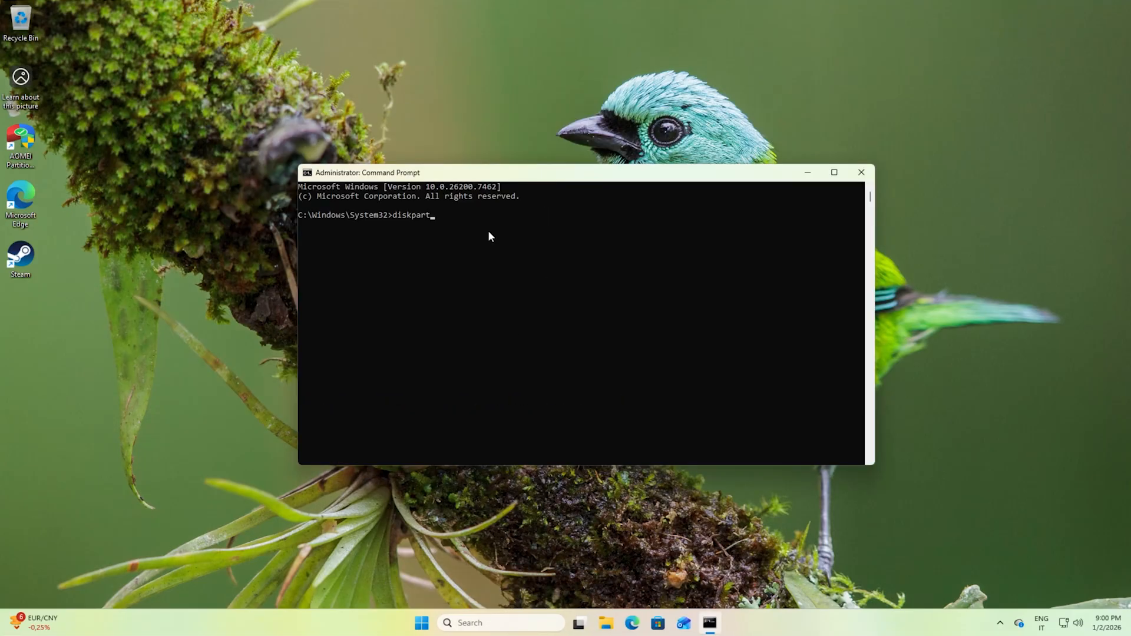
pyautogui.press('Return')
pyautogui.write('list disk')
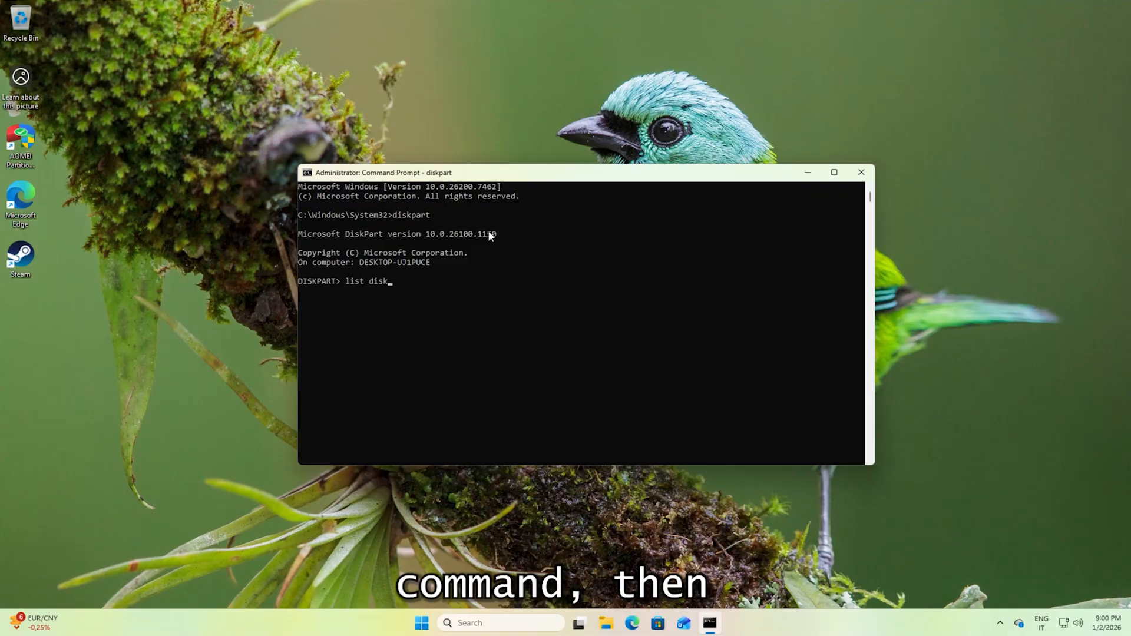
pyautogui.press('Return')
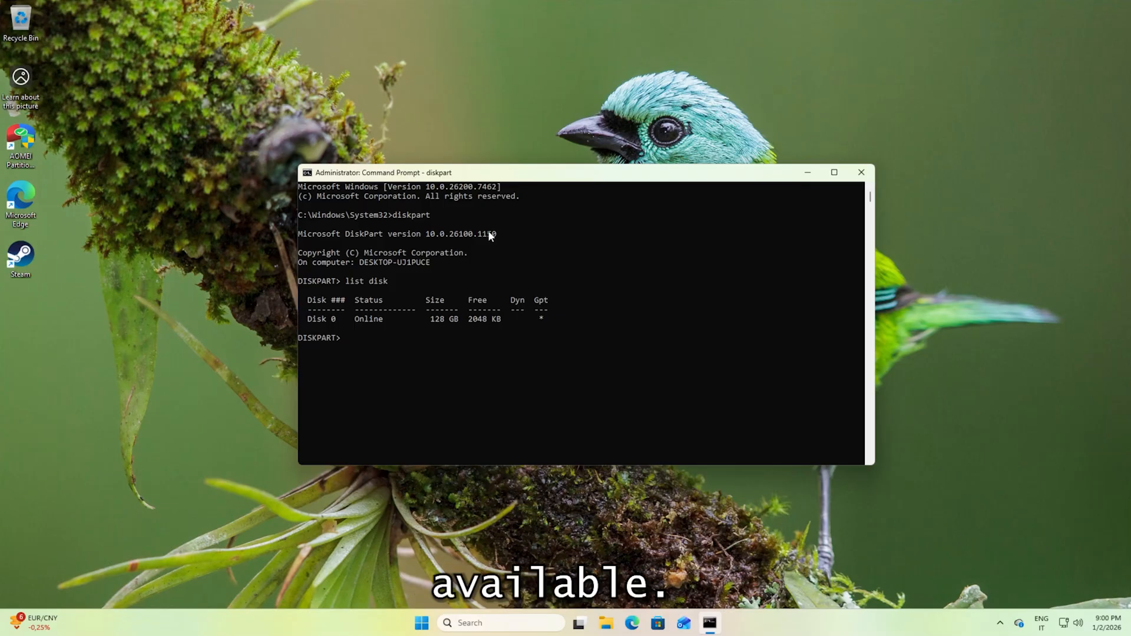
# Select disk 0 in diskpart and list its partitions.
pyautogui.write('select disk 0')
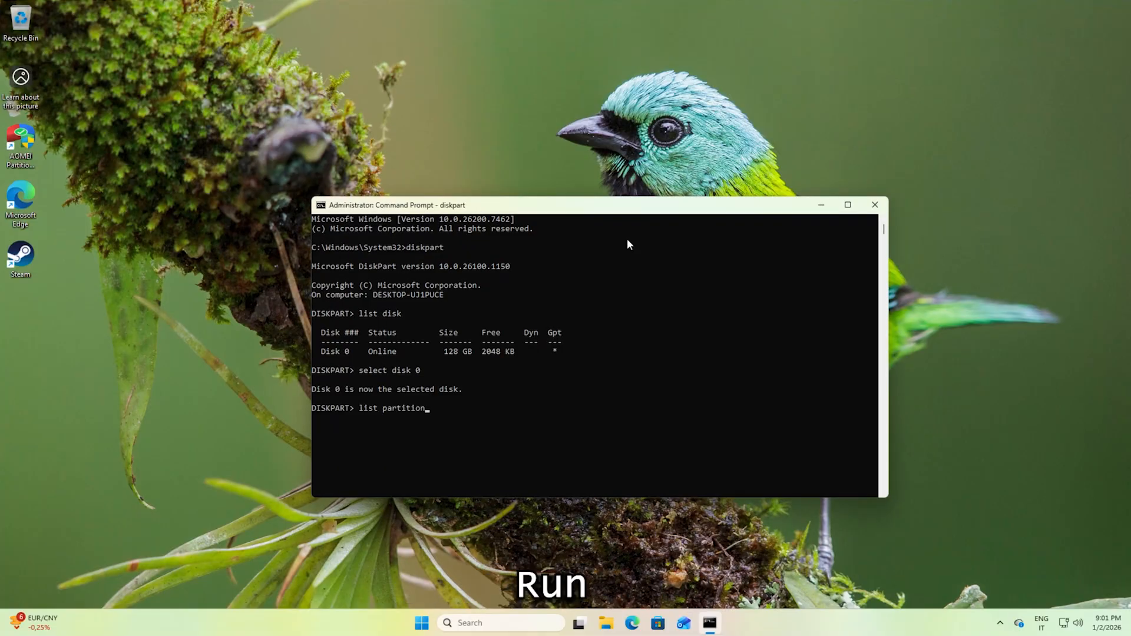
pyautogui.press('Return')
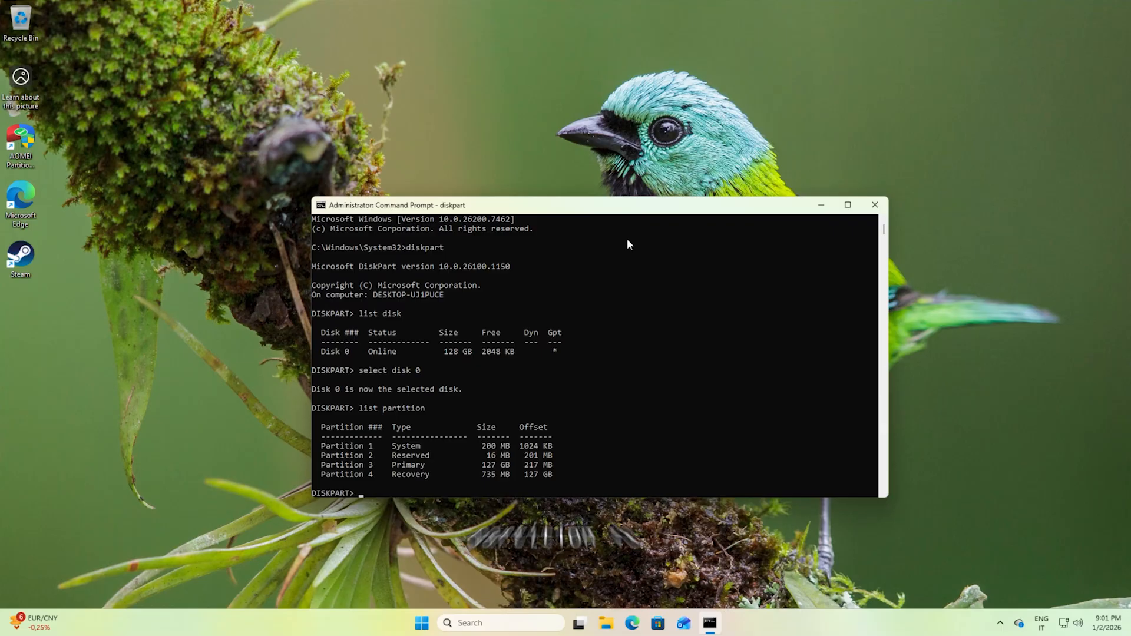
pyautogui.scroll(-3, 374, 397)
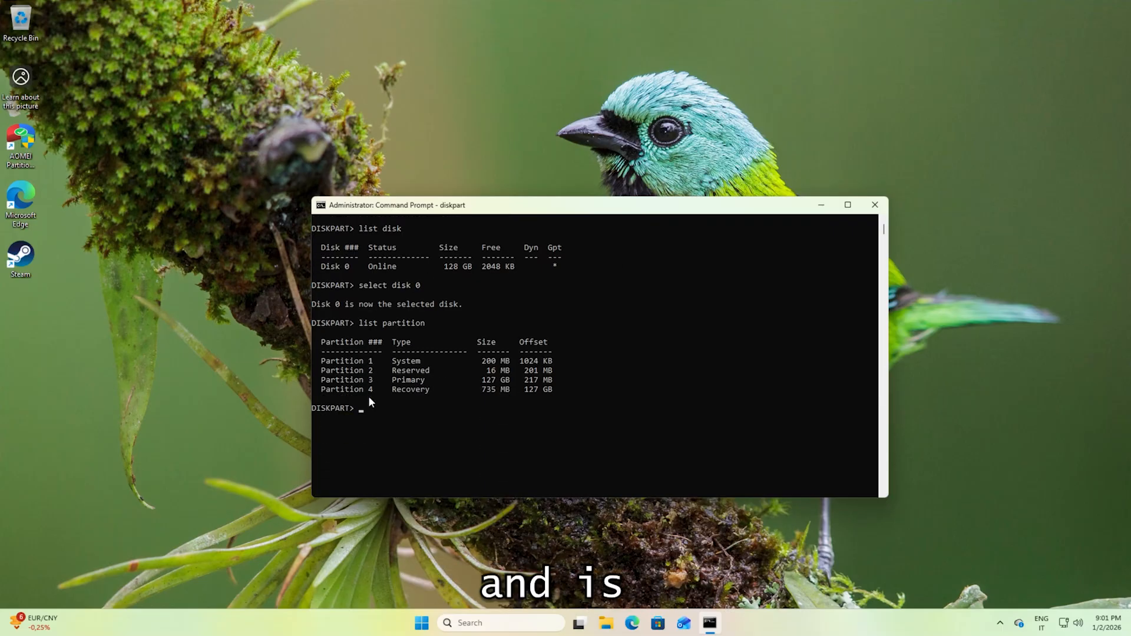
# Select partition 1, the System partition, assign it the drive letter S, and exit diskpart.
pyautogui.moveTo(390, 362); pyautogui.dragTo(348, 360)
pyautogui.click(564, 361)
pyautogui.write('select partitio')
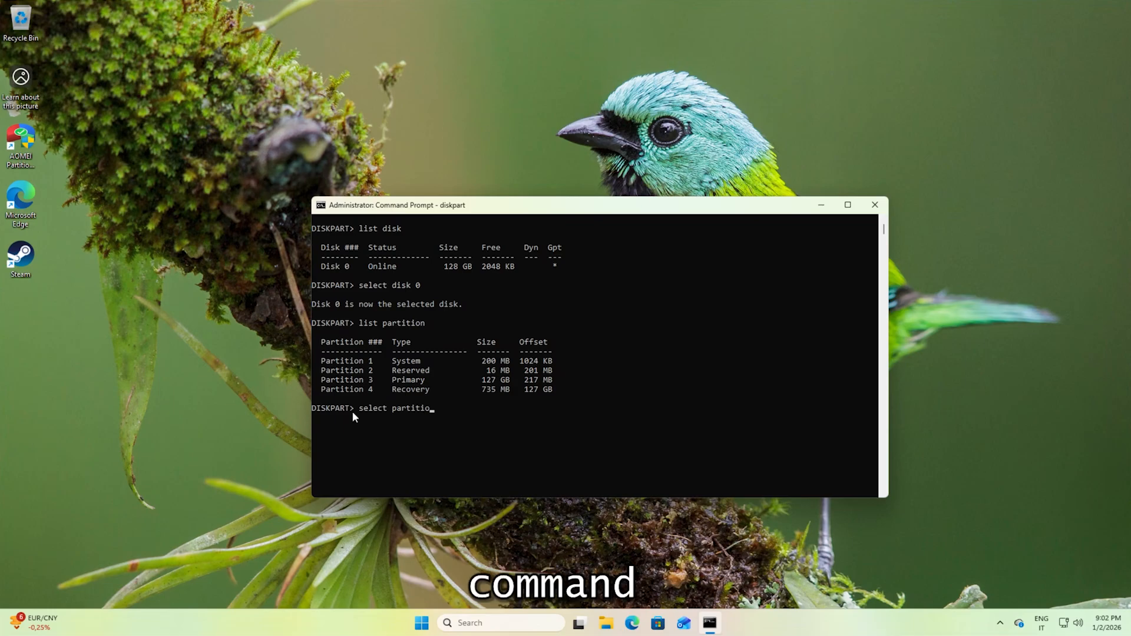
pyautogui.write('n 1')
pyautogui.press('Return')
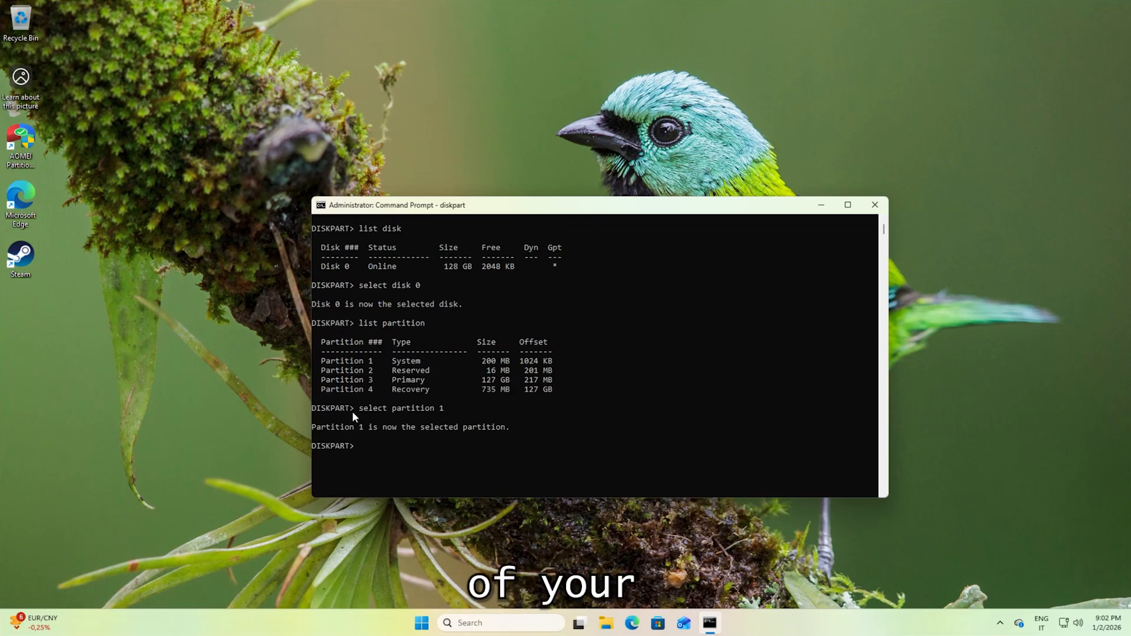
pyautogui.write('assign letter = S')
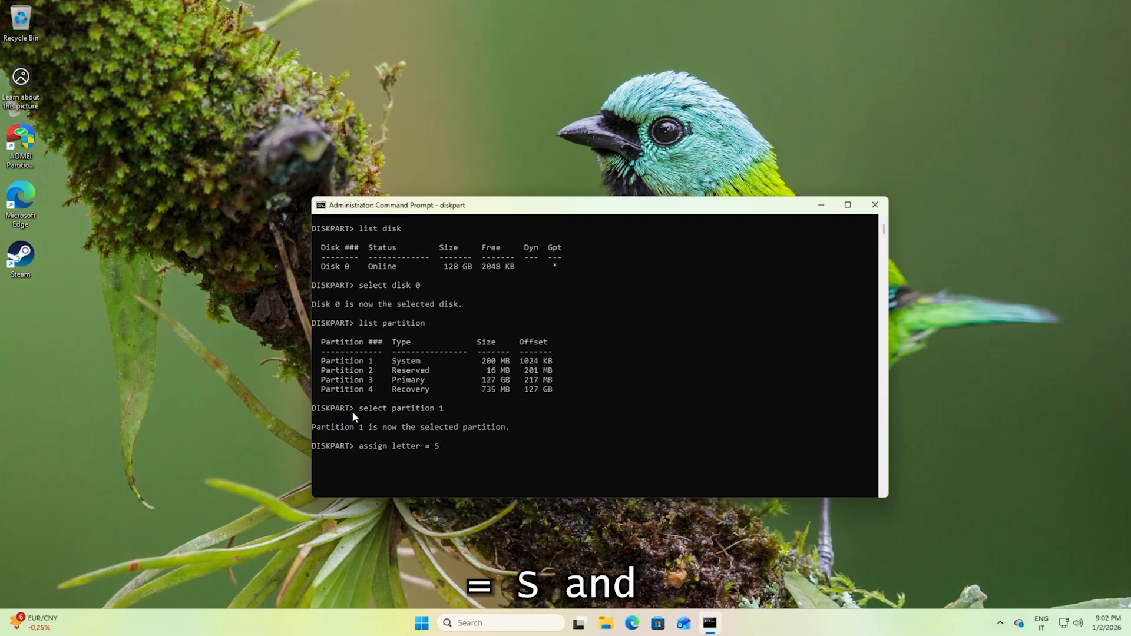
pyautogui.press('Return')
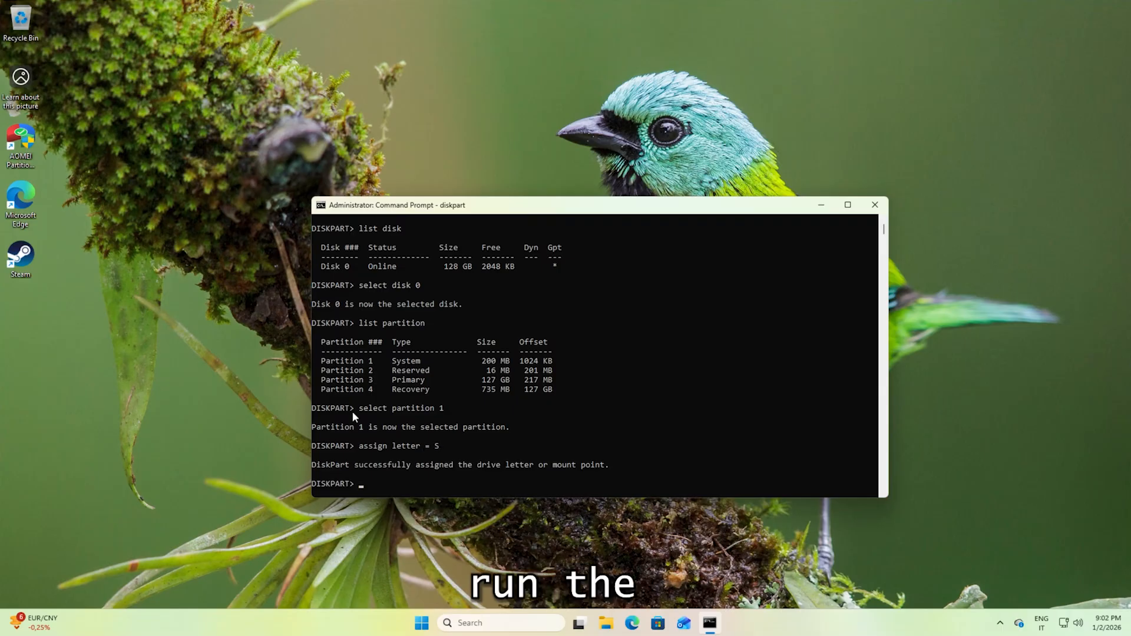
pyautogui.write('exit')
pyautogui.press('Return')
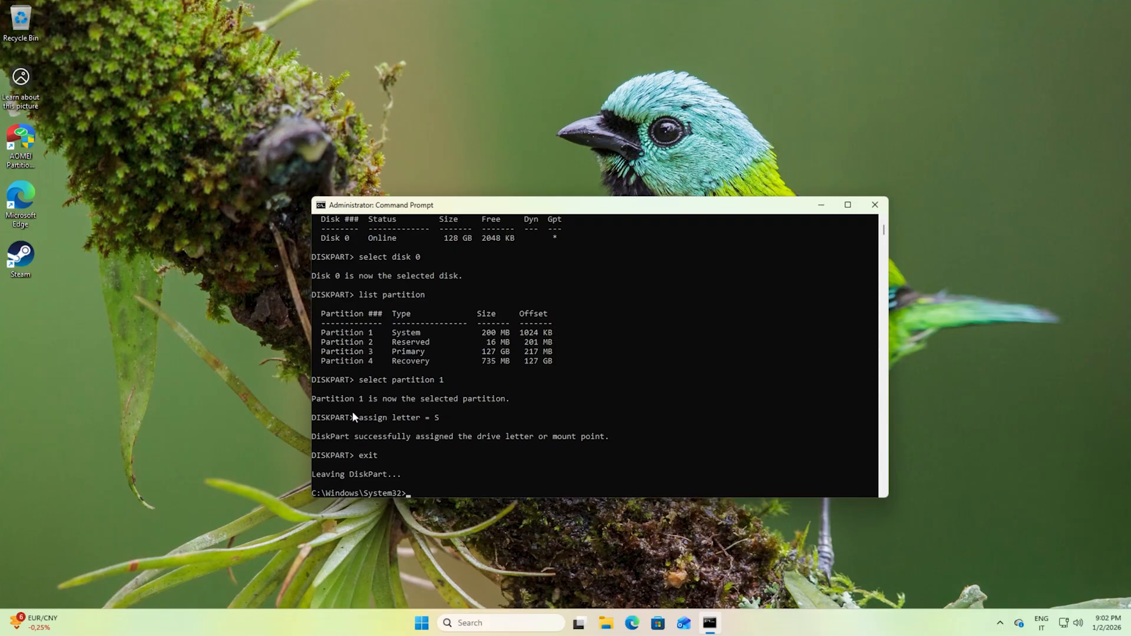
# Change to drive S:, list its contents, then enter the EFI folder and list its folders.
pyautogui.write('S:')
pyautogui.press('Return')
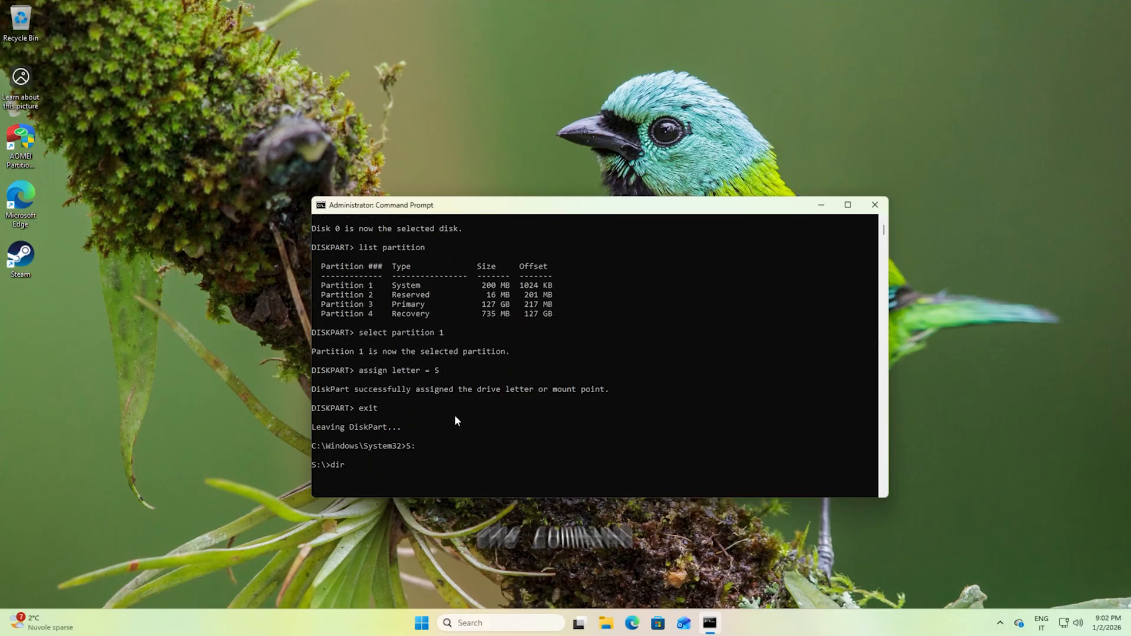
pyautogui.write('dir')
pyautogui.press('Return')
pyautogui.write('cd EFI')
pyautogui.press('Return')
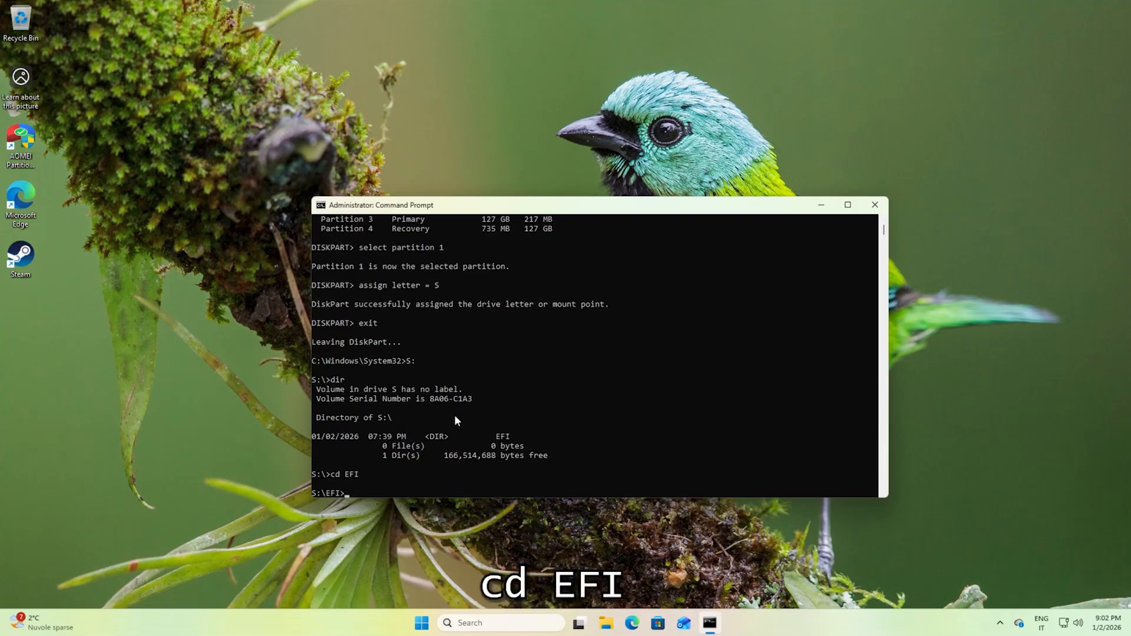
pyautogui.write('dir')
pyautogui.press('Return')
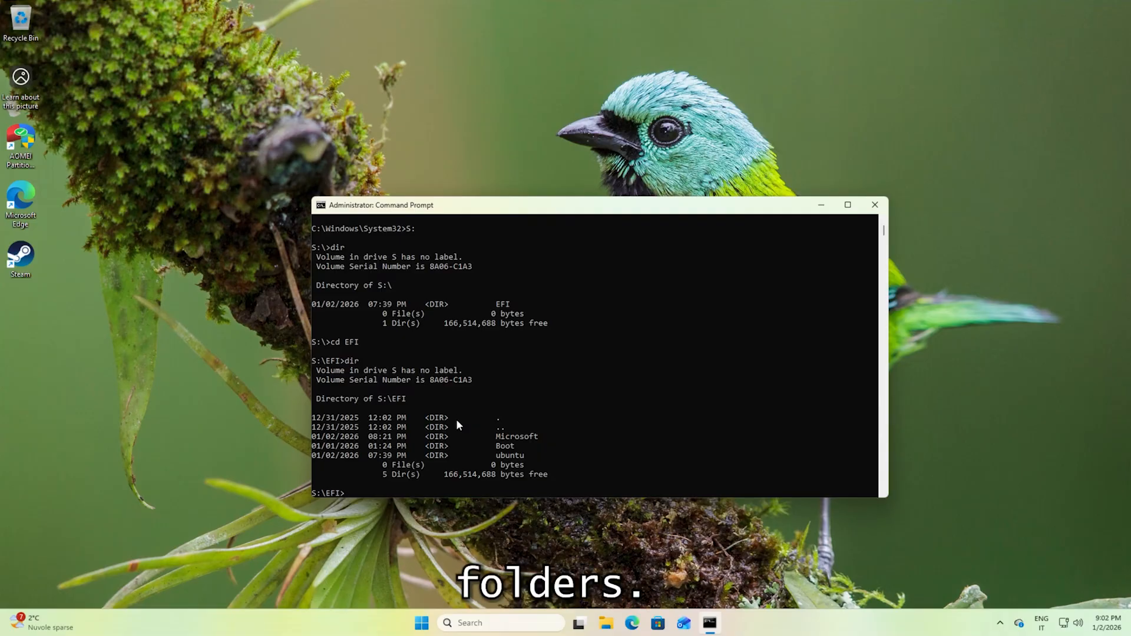
# Examine the S:\EFI directory listing for the ubuntu boot folder left by Zorin OS.
pyautogui.click(492, 455)
pyautogui.moveTo(492, 455); pyautogui.dragTo(547, 458)
pyautogui.click(546, 458)
pyautogui.click(528, 458)
pyautogui.moveTo(474, 457); pyautogui.dragTo(572, 457)
pyautogui.click(516, 456)
pyautogui.moveTo(484, 455); pyautogui.dragTo(554, 457)
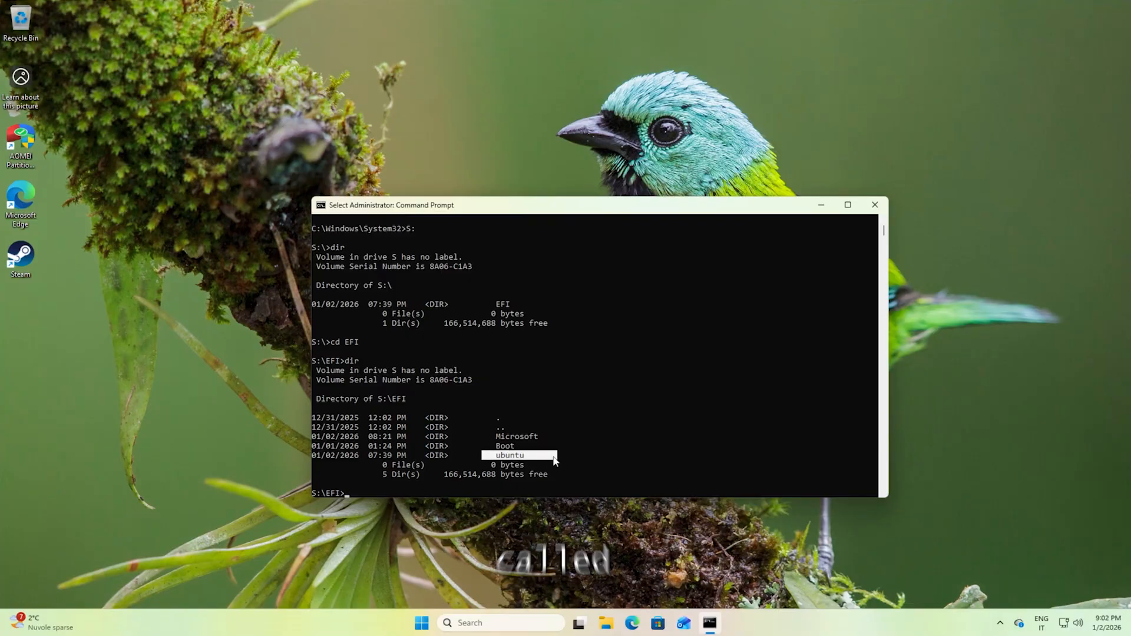
pyautogui.click(555, 456)
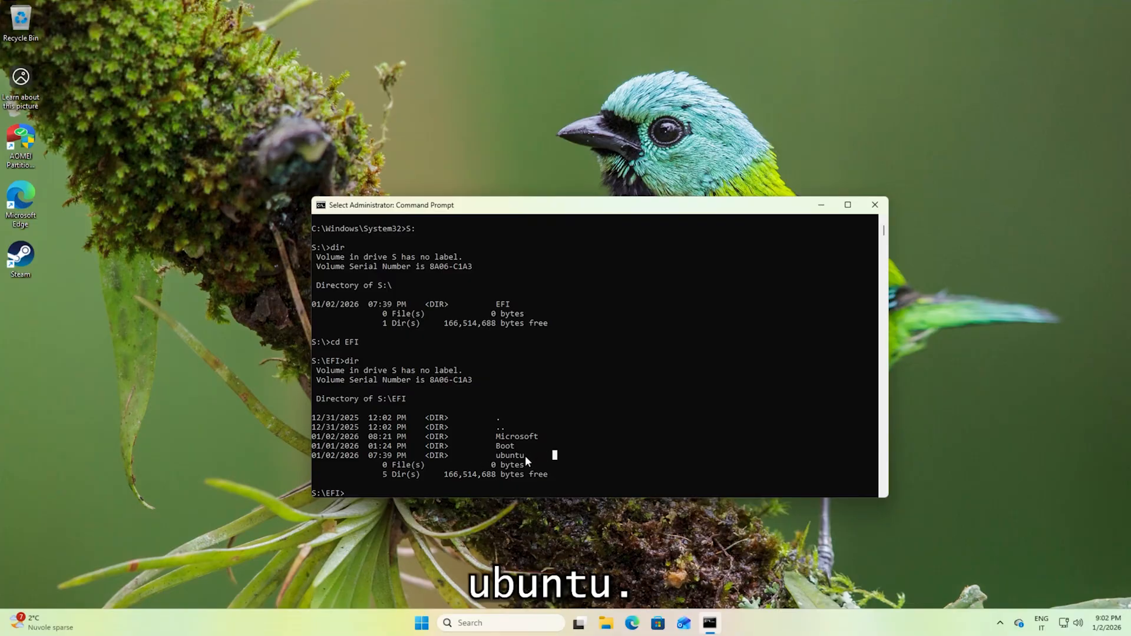
pyautogui.click(379, 484)
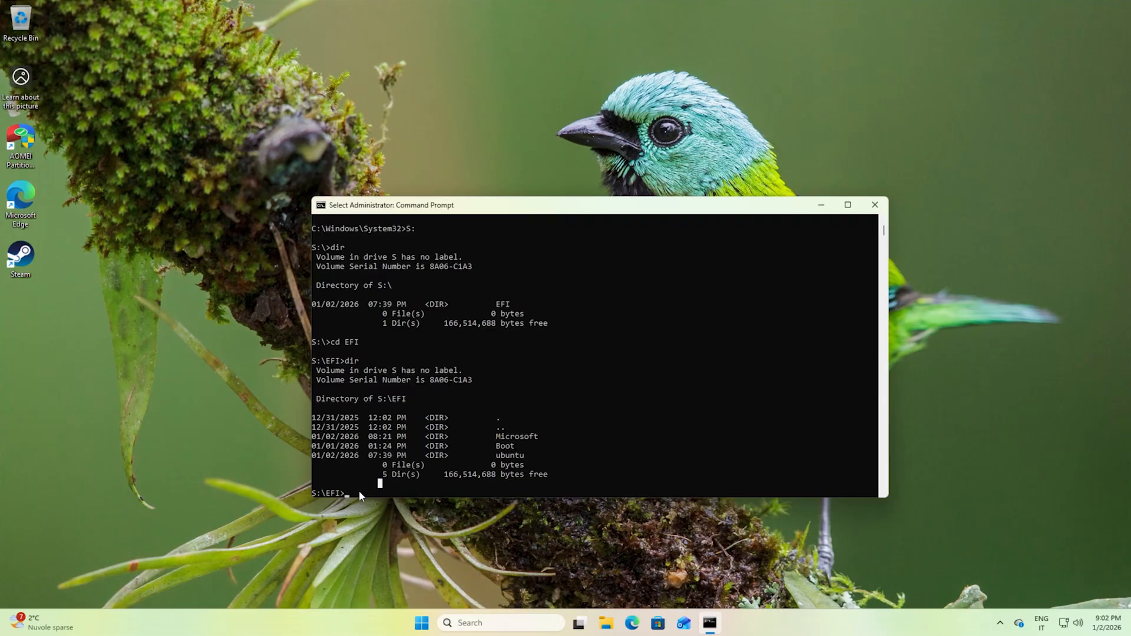
# Remove the ubuntu folder with "rmdir /s /q ubuntu", list the EFI folder again, and exit the Command Prompt.
pyautogui.write('rmdir')
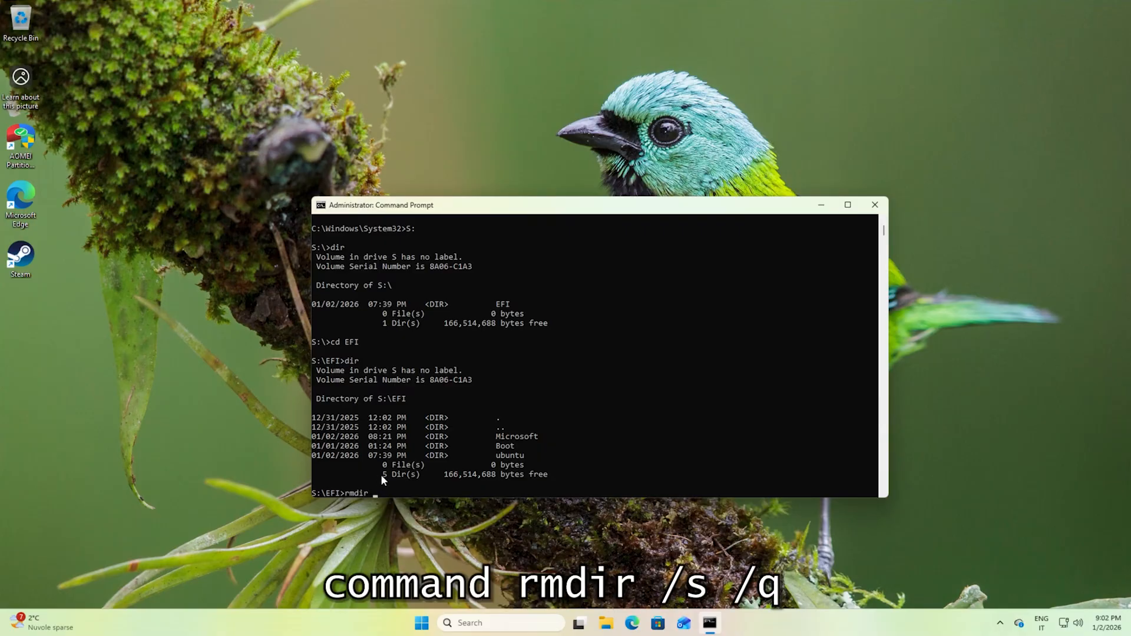
pyautogui.write(' /s /q ub')
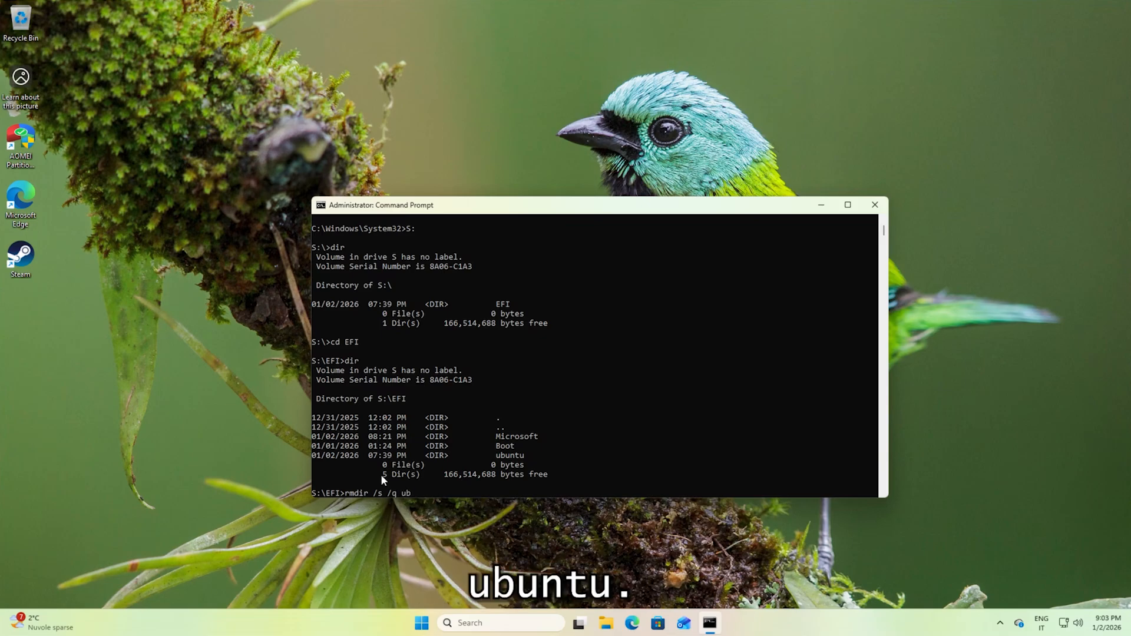
pyautogui.write('untu')
pyautogui.press('Return')
pyautogui.write('dir')
pyautogui.press('Return')
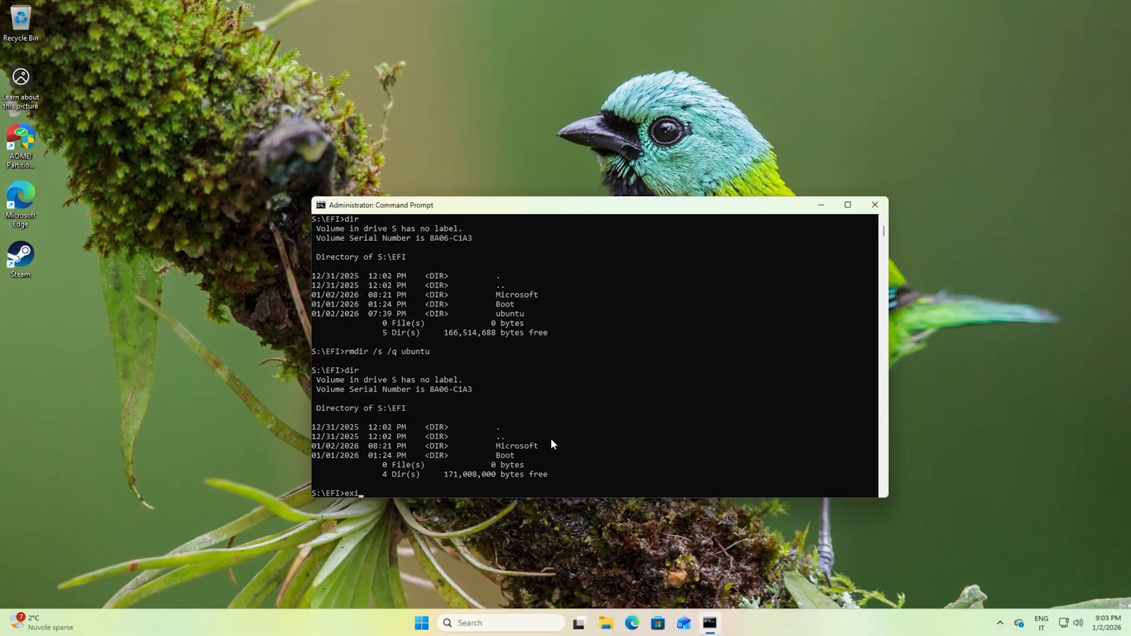
pyautogui.write('exit')
pyautogui.press('Return')
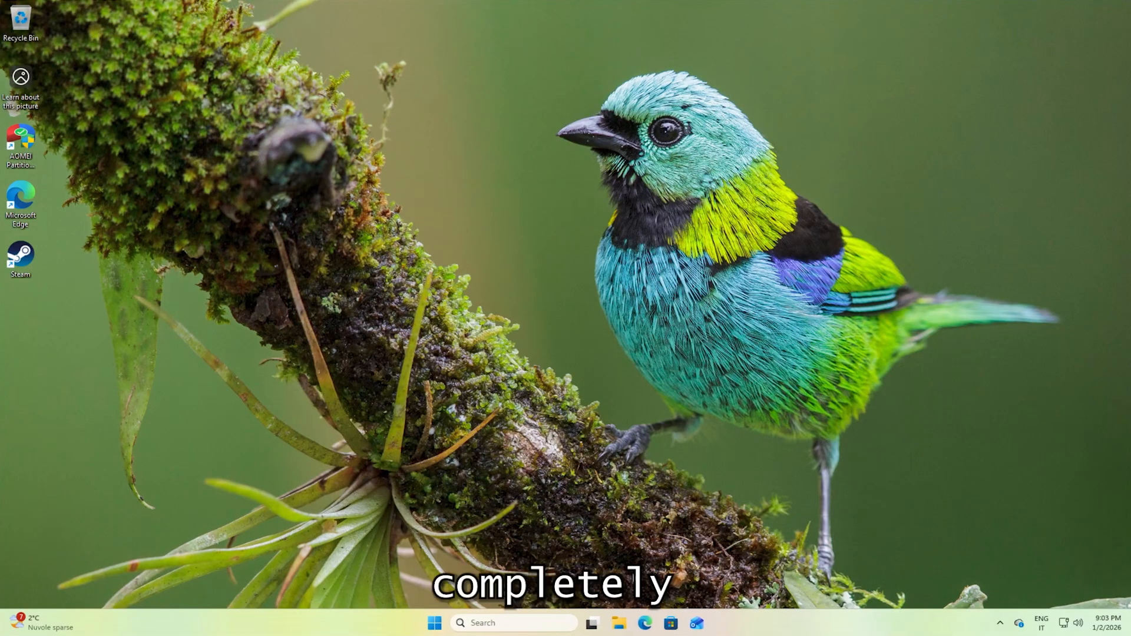
# Check This PC in File Explorer for the Local Disk (S:) drive, and close the window.
pyautogui.click(619, 622)
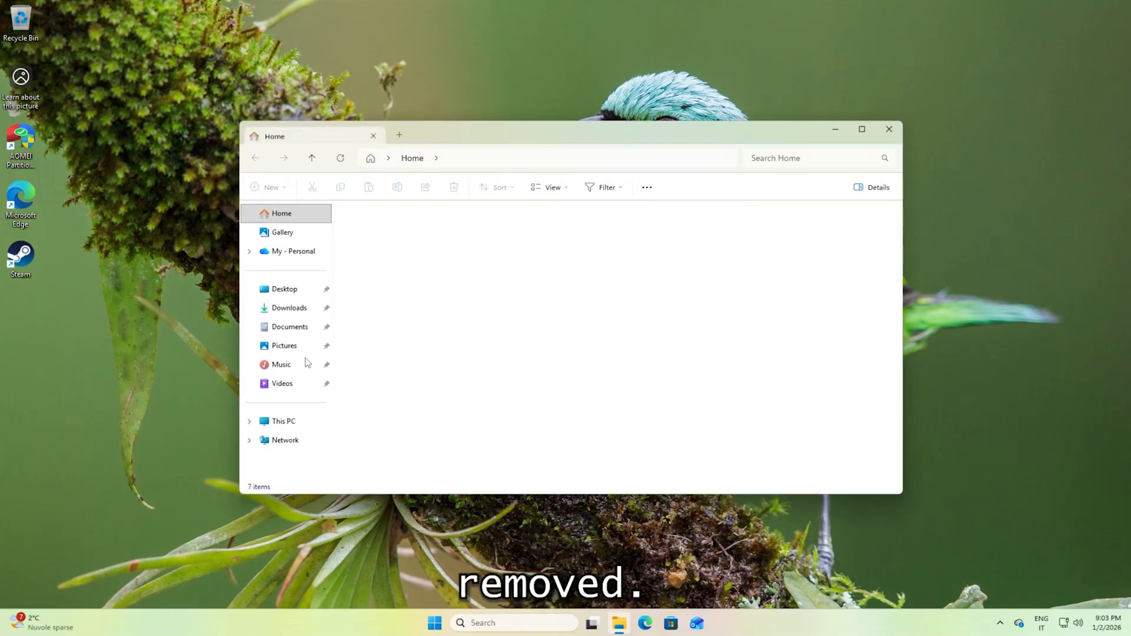
pyautogui.click(292, 421)
pyautogui.click(713, 248)
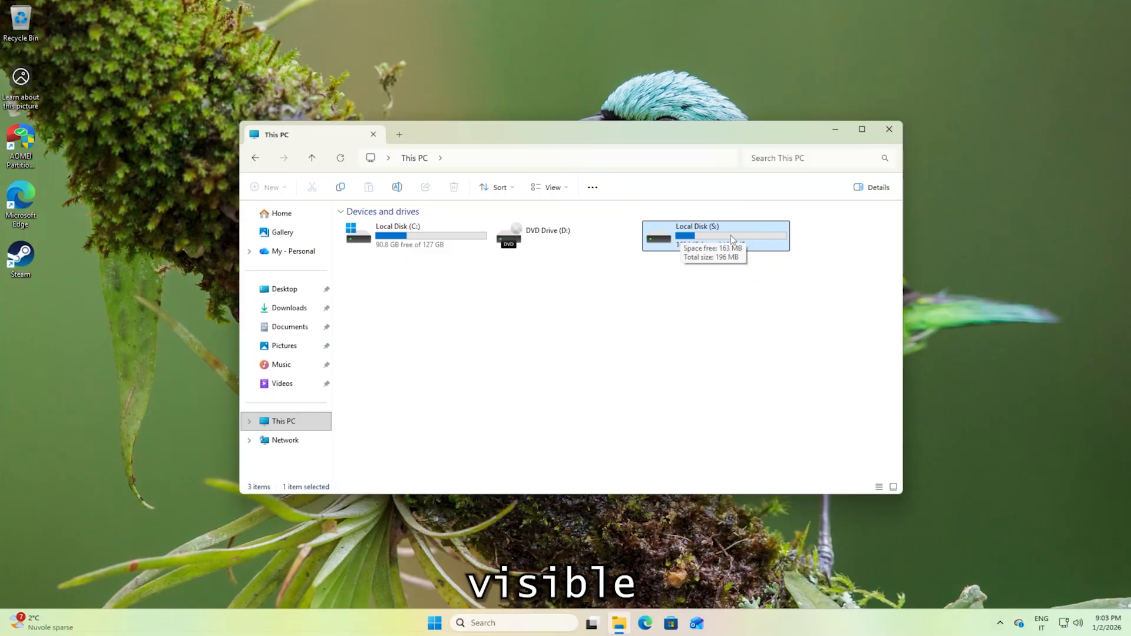
pyautogui.click(890, 129)
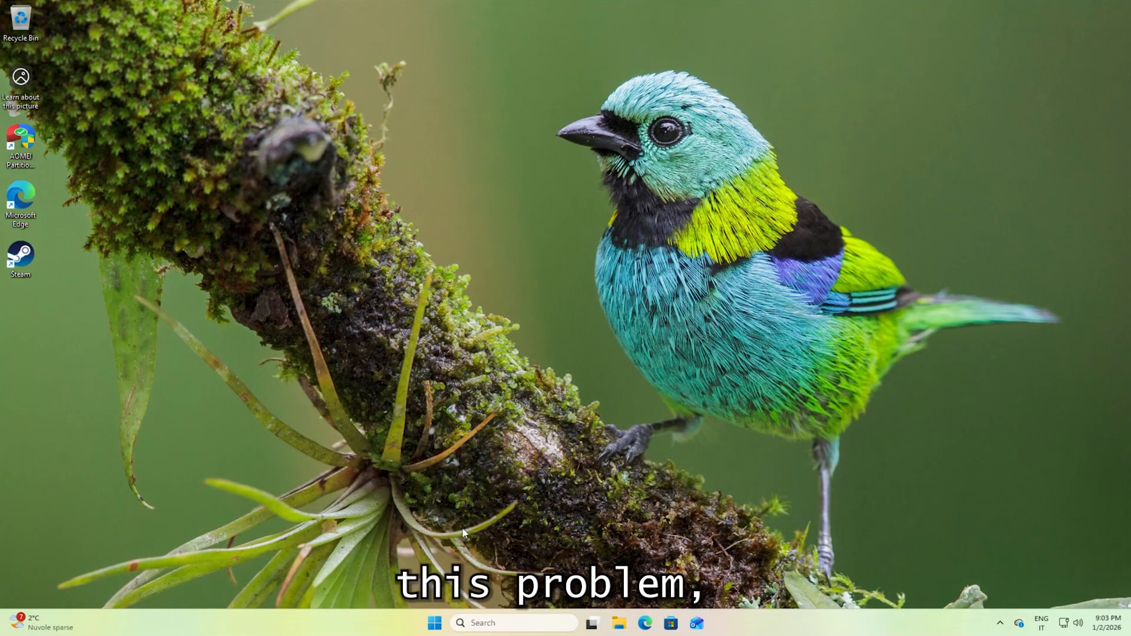
# Restart Windows, check the drives in This PC again, and close File Explorer.
pyautogui.click(434, 623)
pyautogui.click(712, 582)
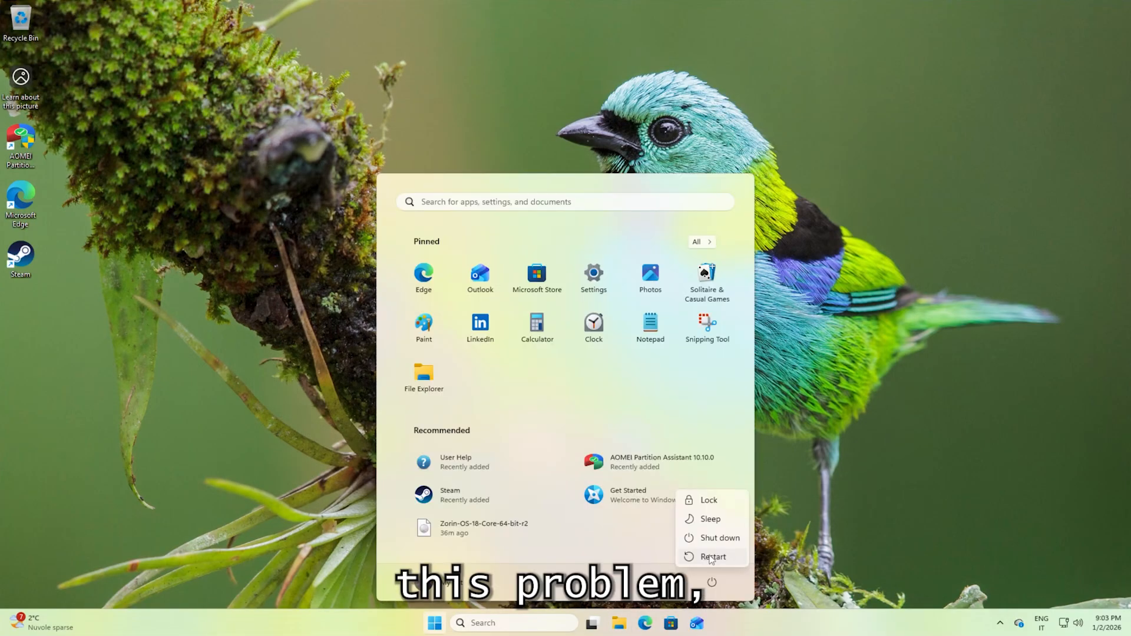
pyautogui.click(712, 557)
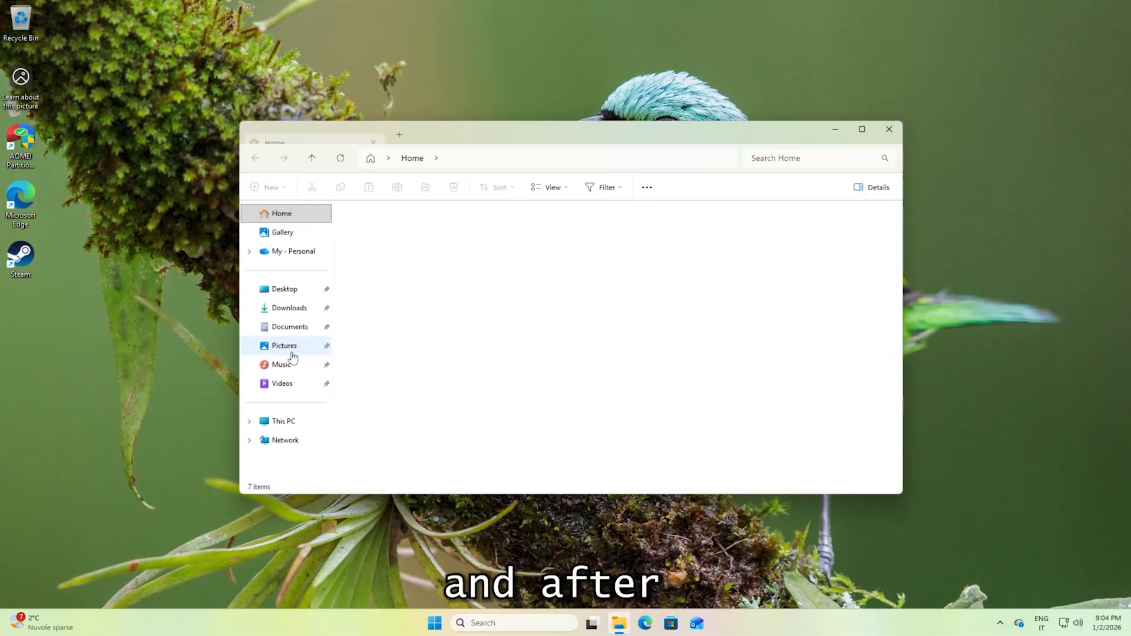
pyautogui.click(283, 421)
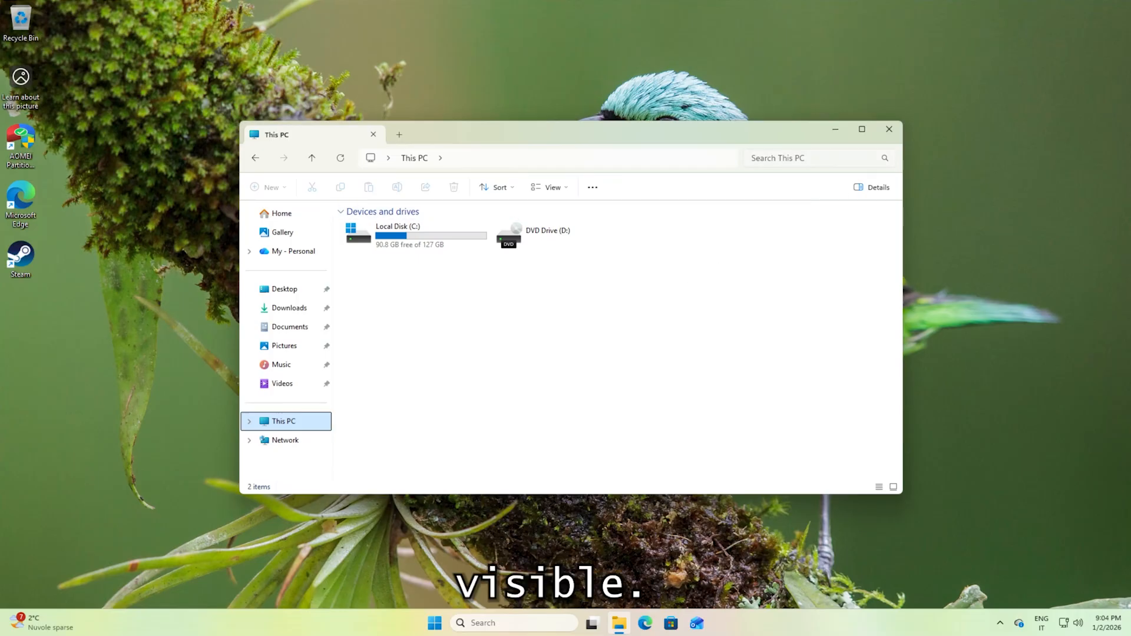
pyautogui.click(889, 129)
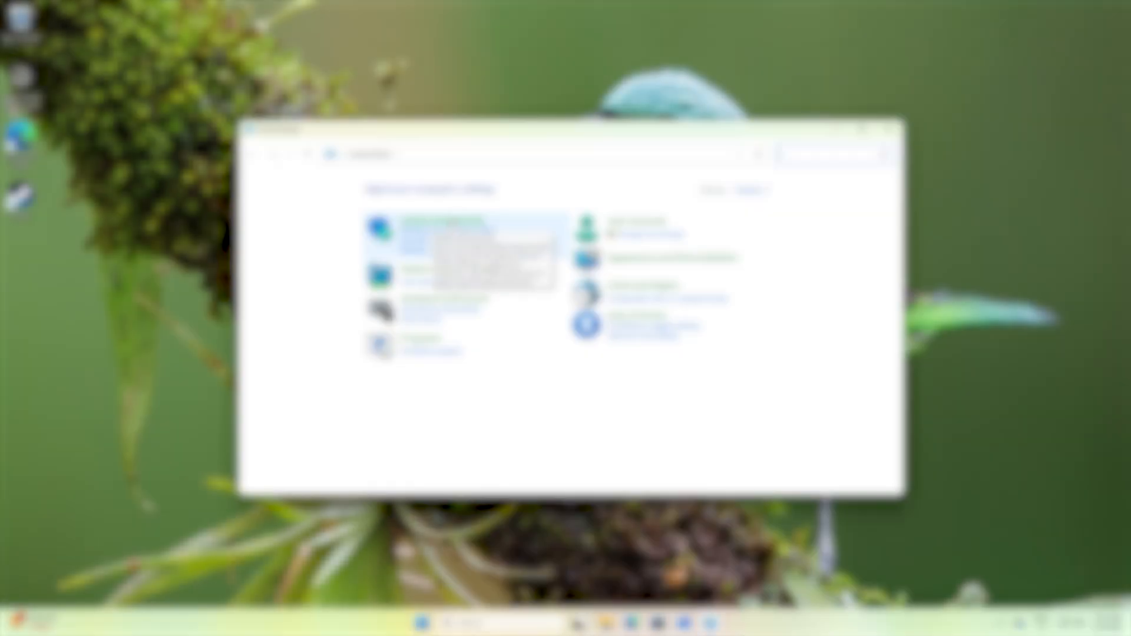
pyautogui.click(441, 223)
pyautogui.click(437, 294)
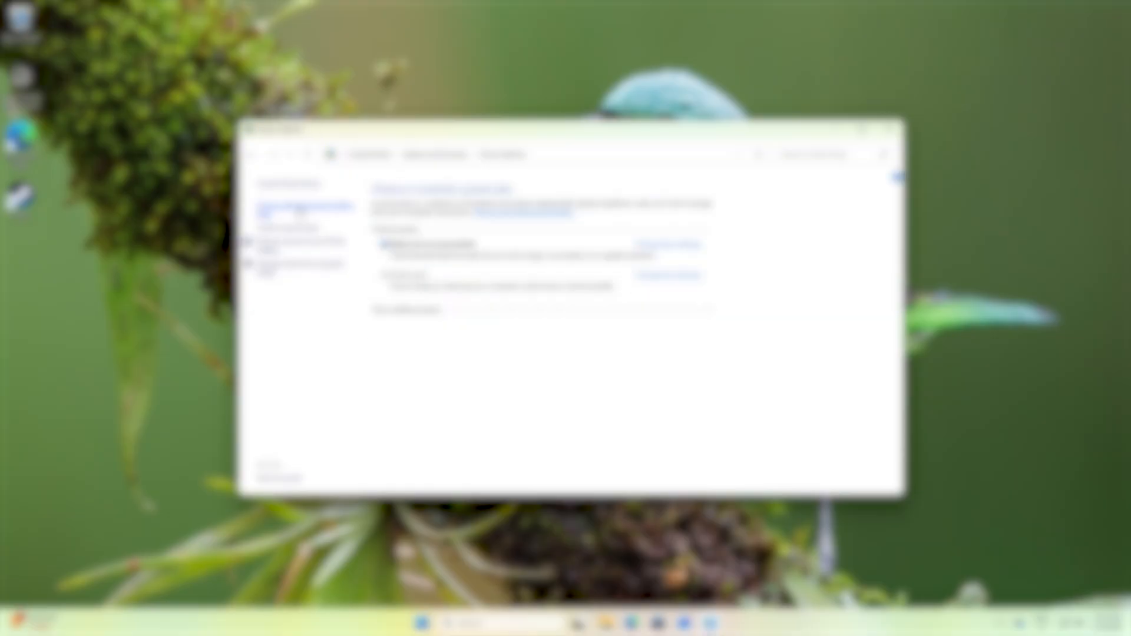